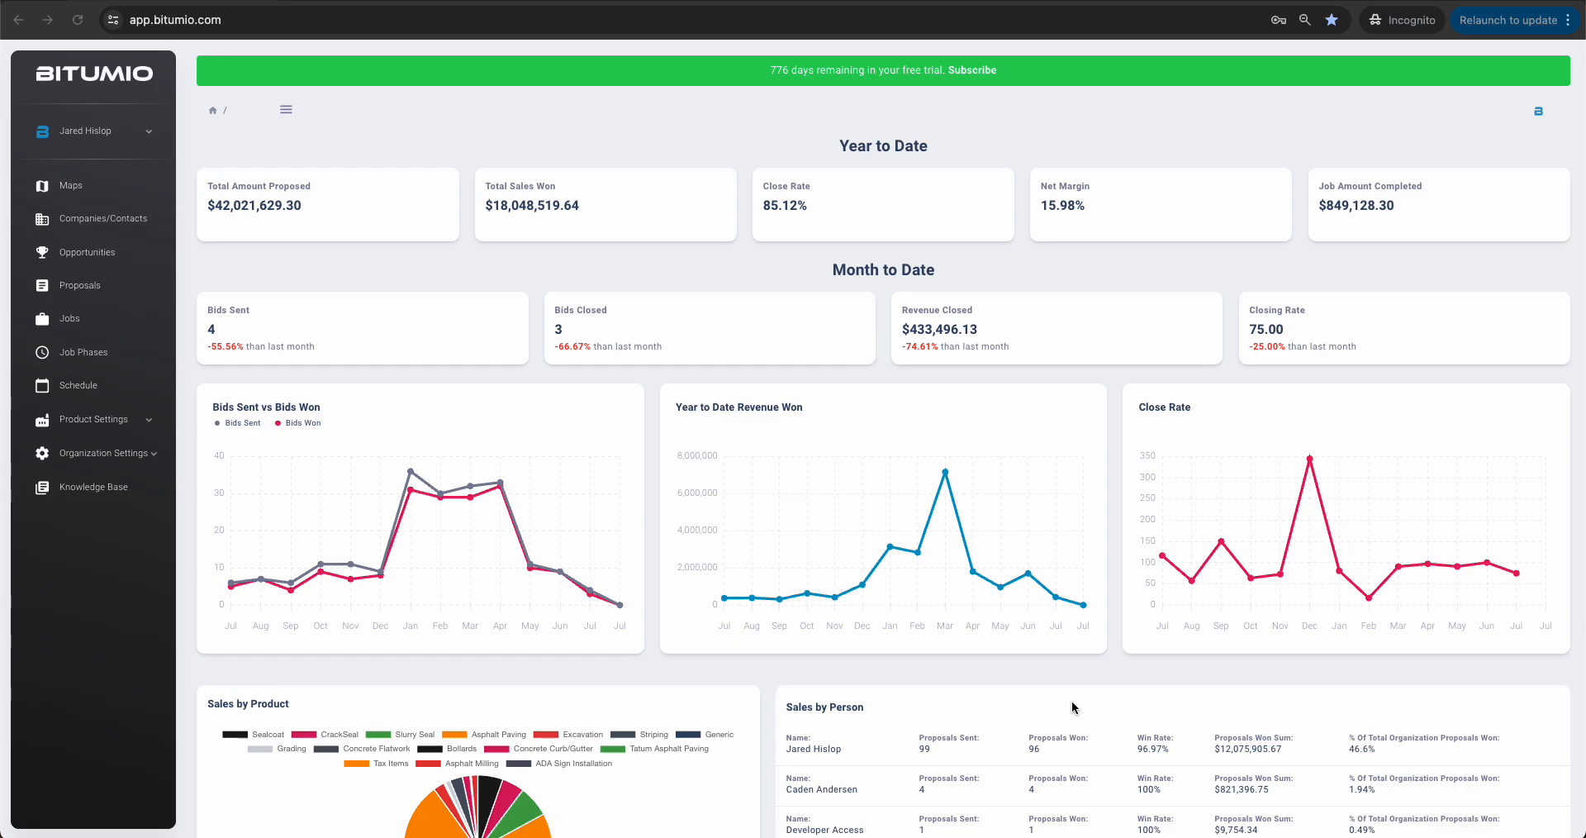
Open the draft proposal for Hislop Consulting 2 from the proposals list
left_click(83, 286)
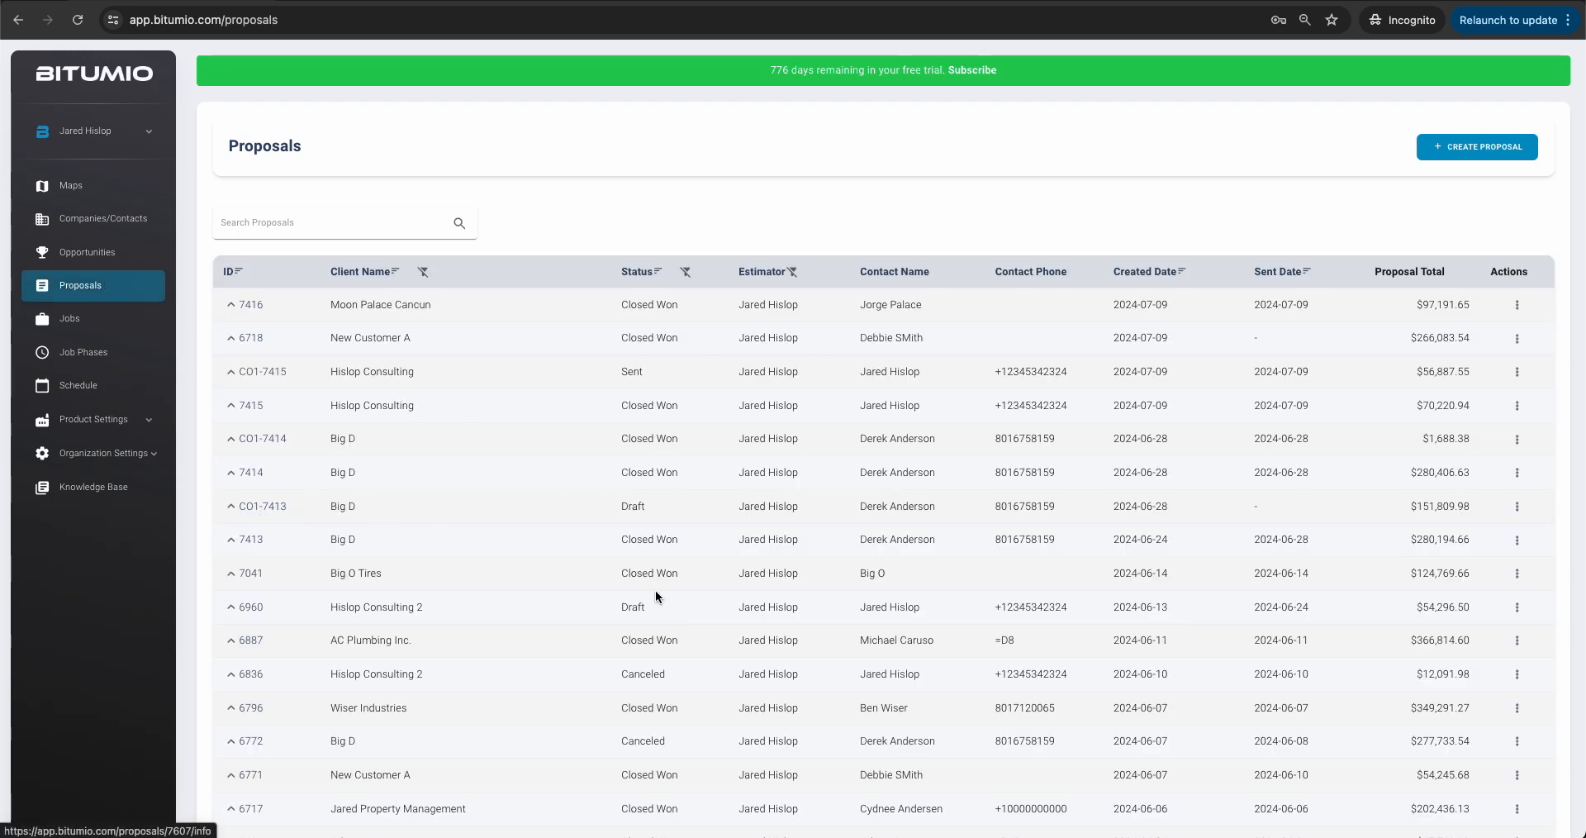
left_click(251, 608)
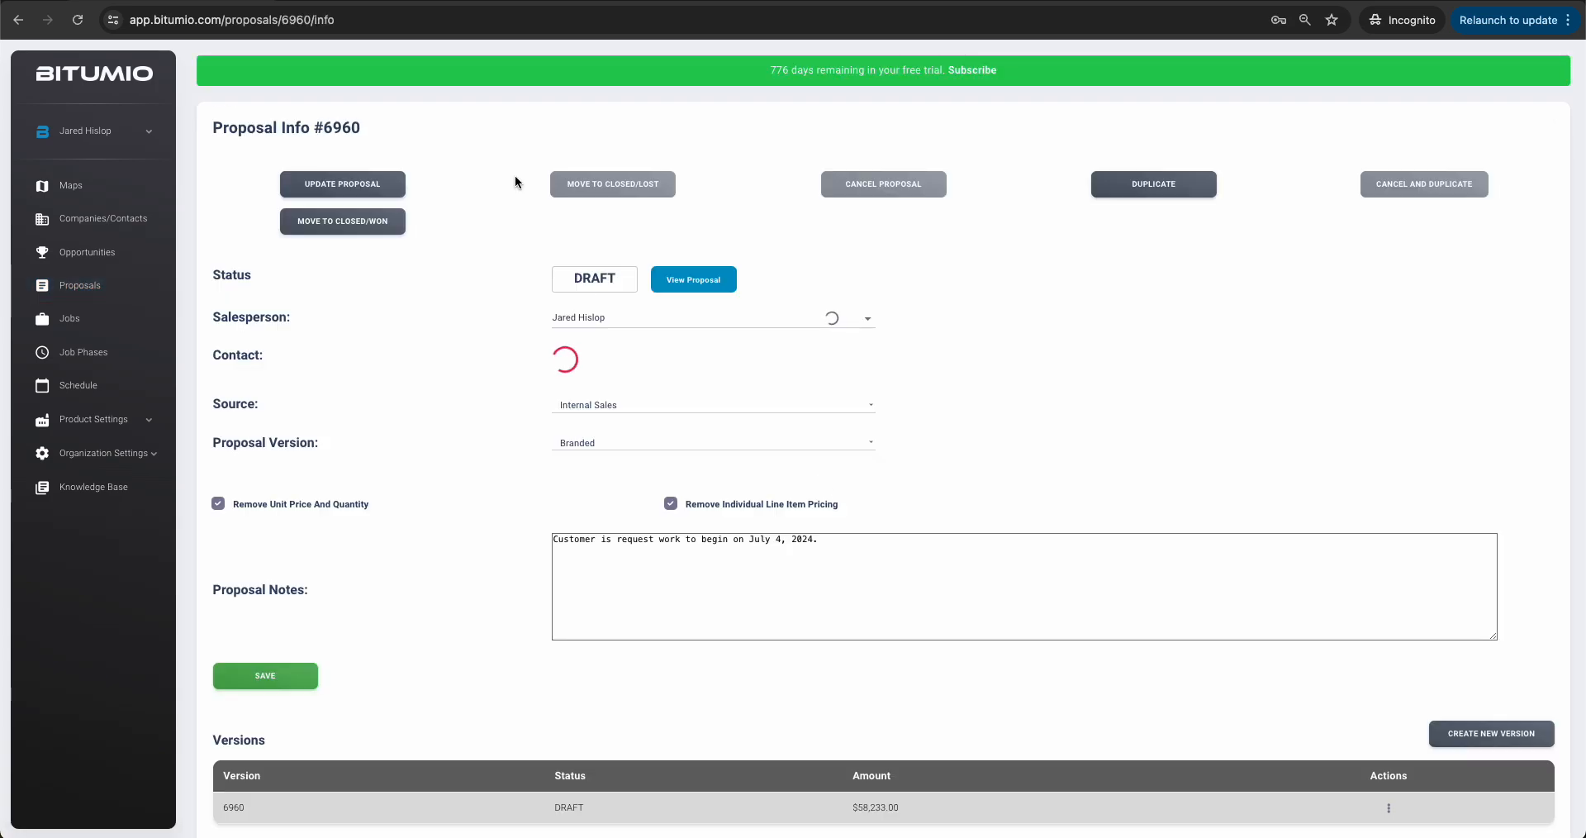
left_click_drag(324, 128, 364, 128)
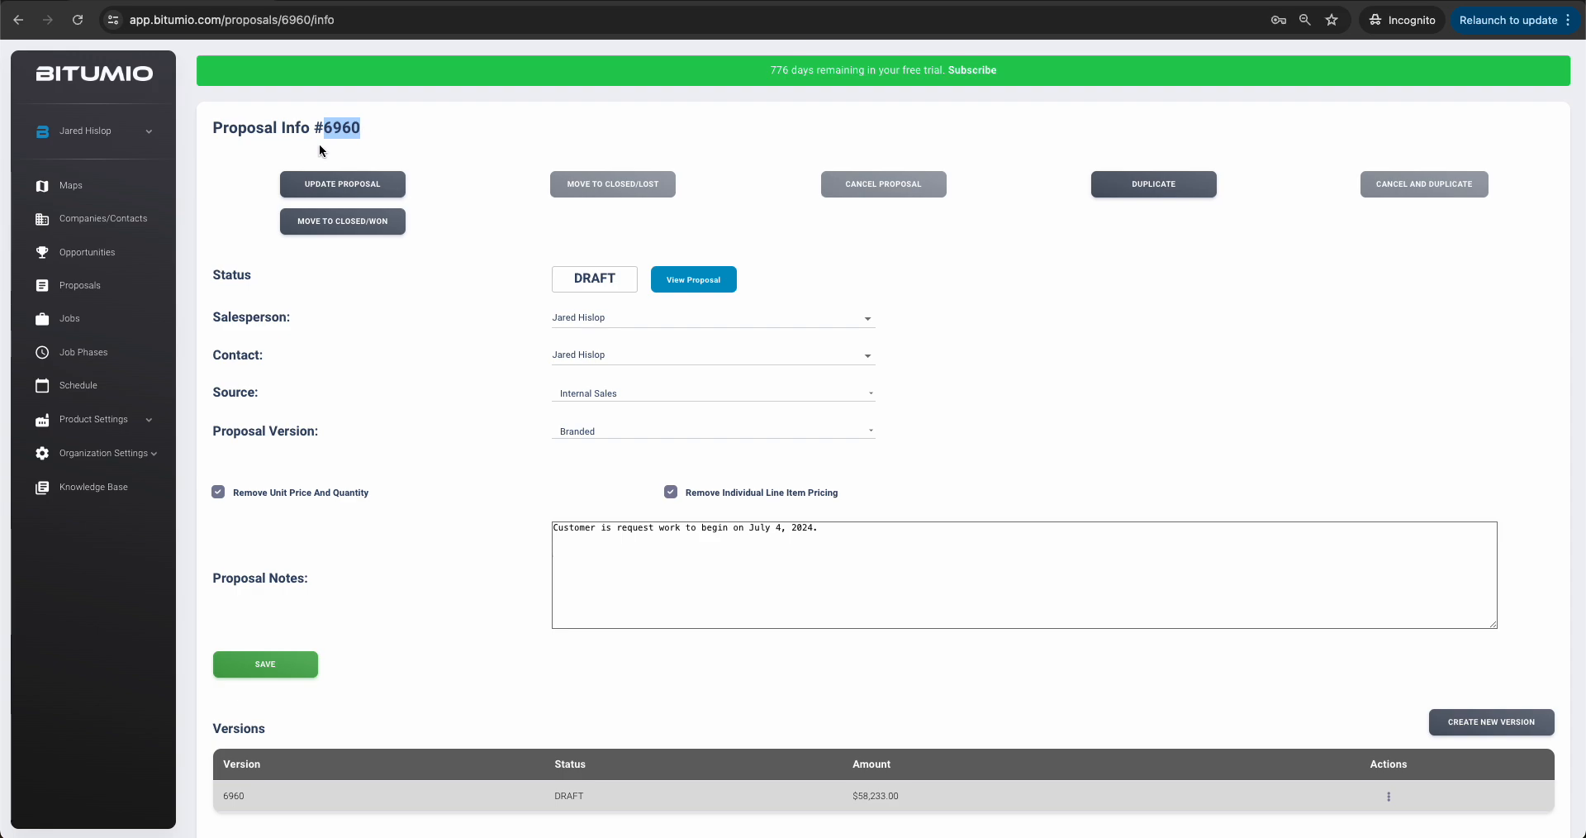
Examine the proposal's Versions table and the amount of its only version
scroll(319, 144, "down", 3)
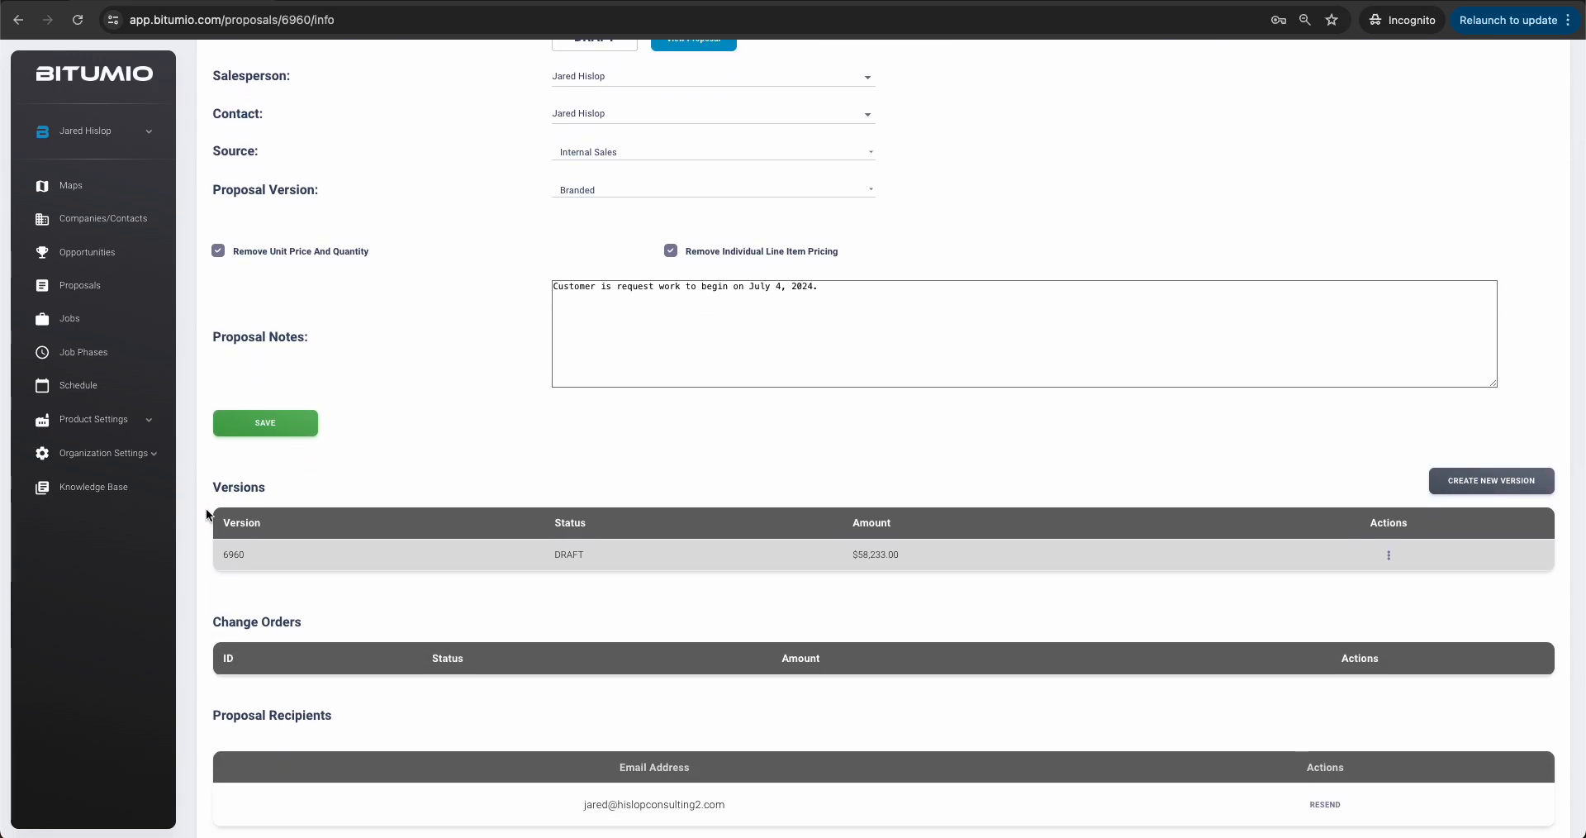
left_click_drag(212, 486, 266, 487)
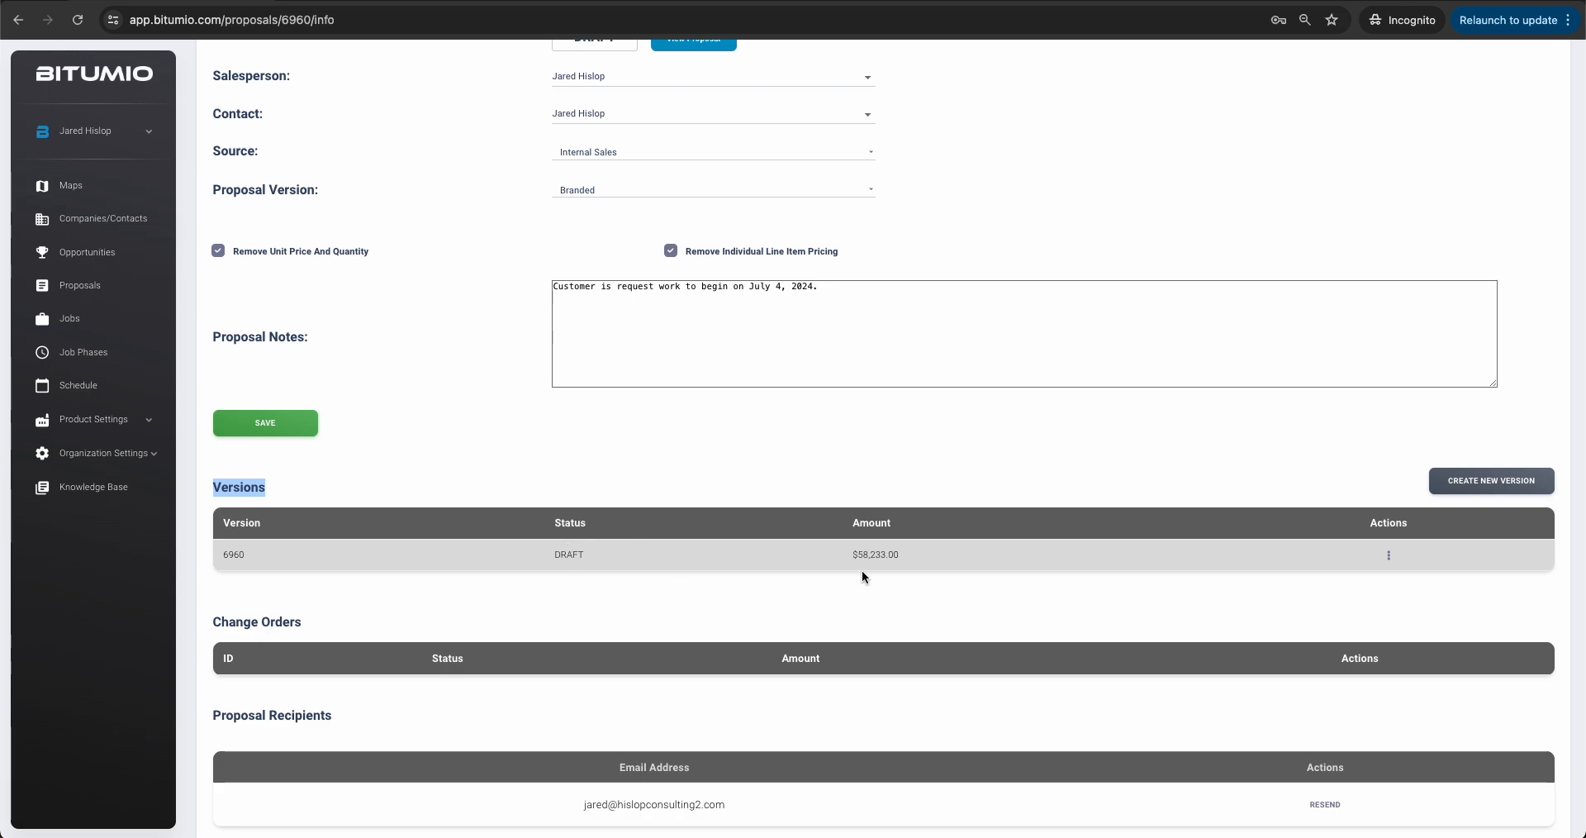
left_click_drag(859, 554, 923, 558)
left_click(934, 592)
scroll(871, 595, "up", 1)
scroll(870, 593, "up", 2)
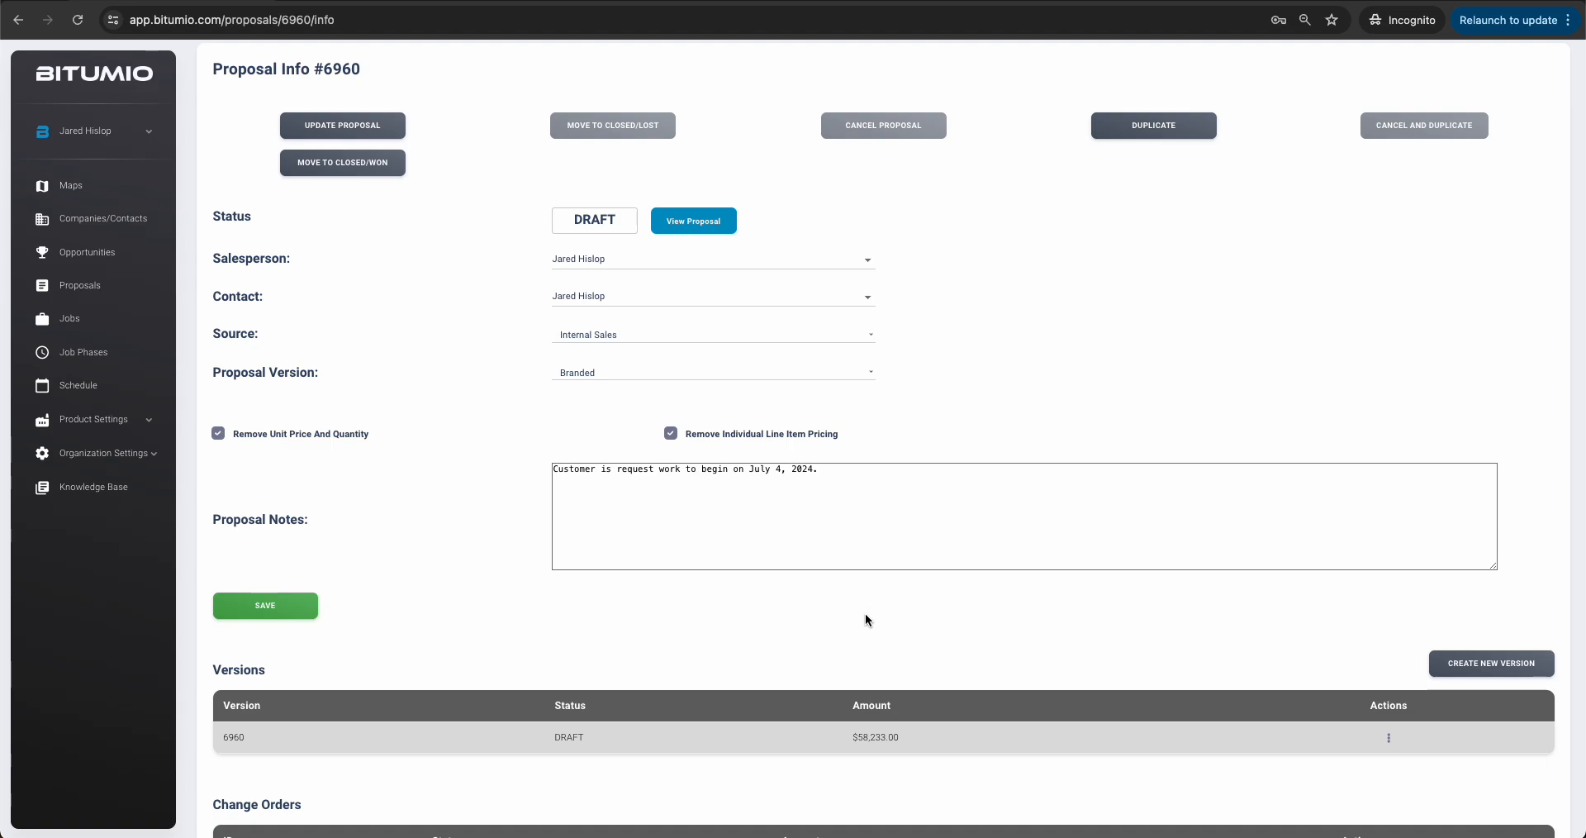
View the client-facing proposal and examine the project summary's services, especially Asphalt Patch Repair
left_click(701, 220)
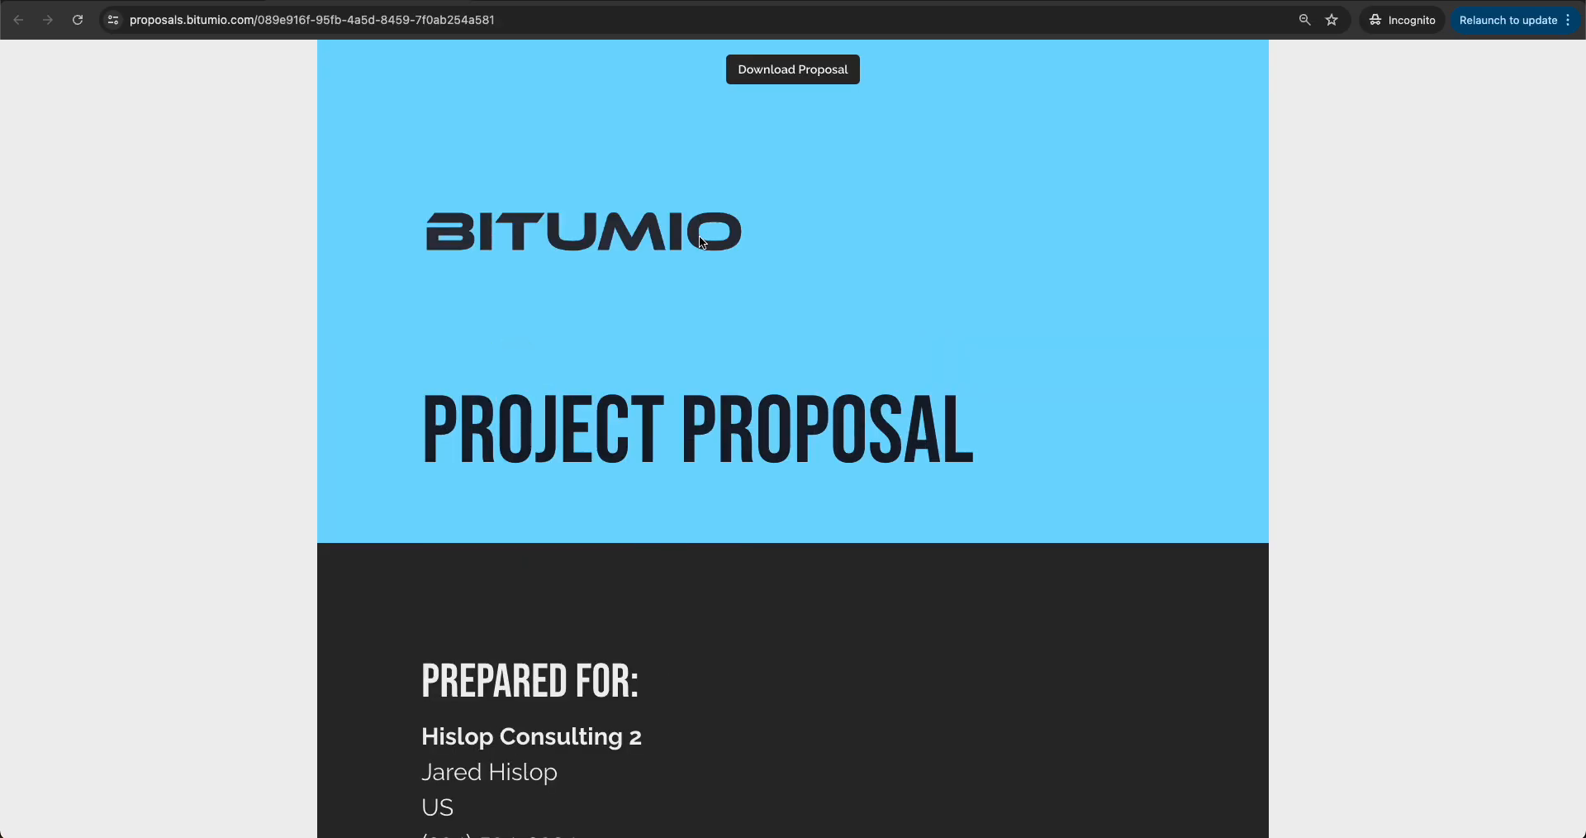
scroll(838, 342, "down", 20)
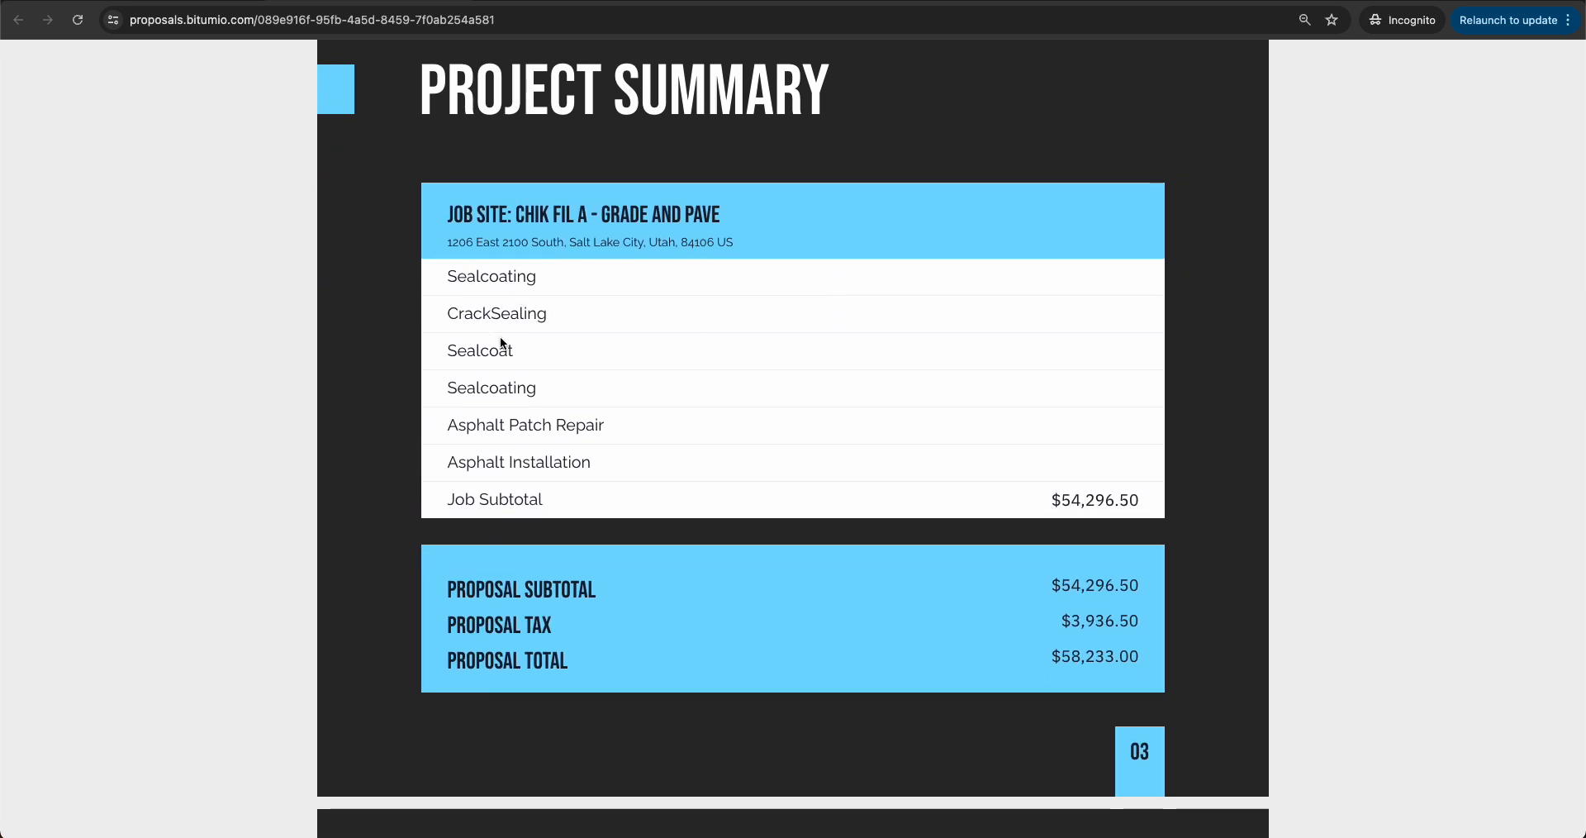
scroll(507, 333, "down", 3)
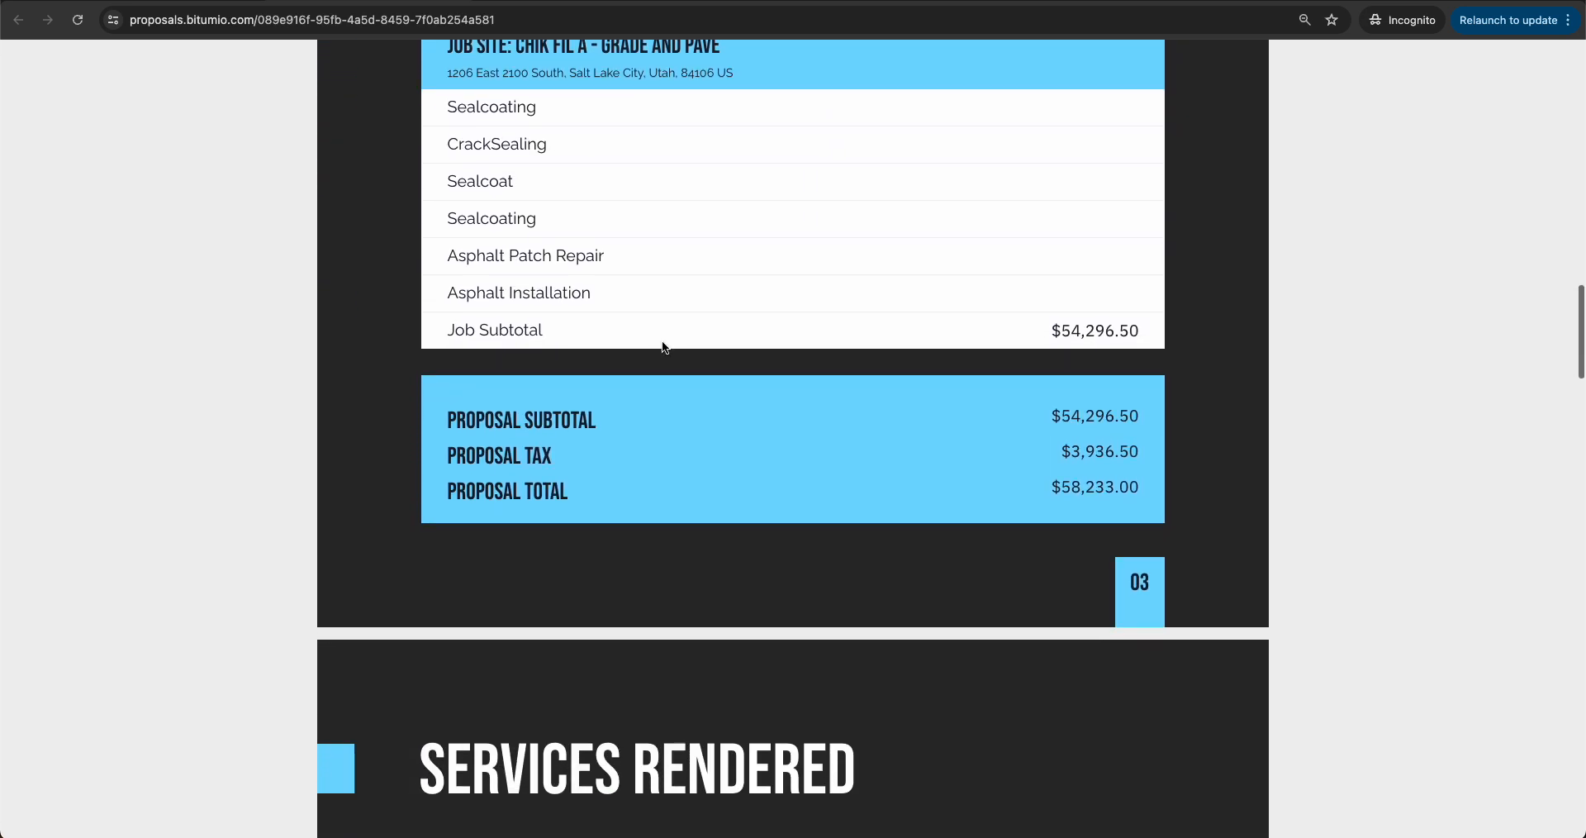
scroll(660, 344, "up", 2)
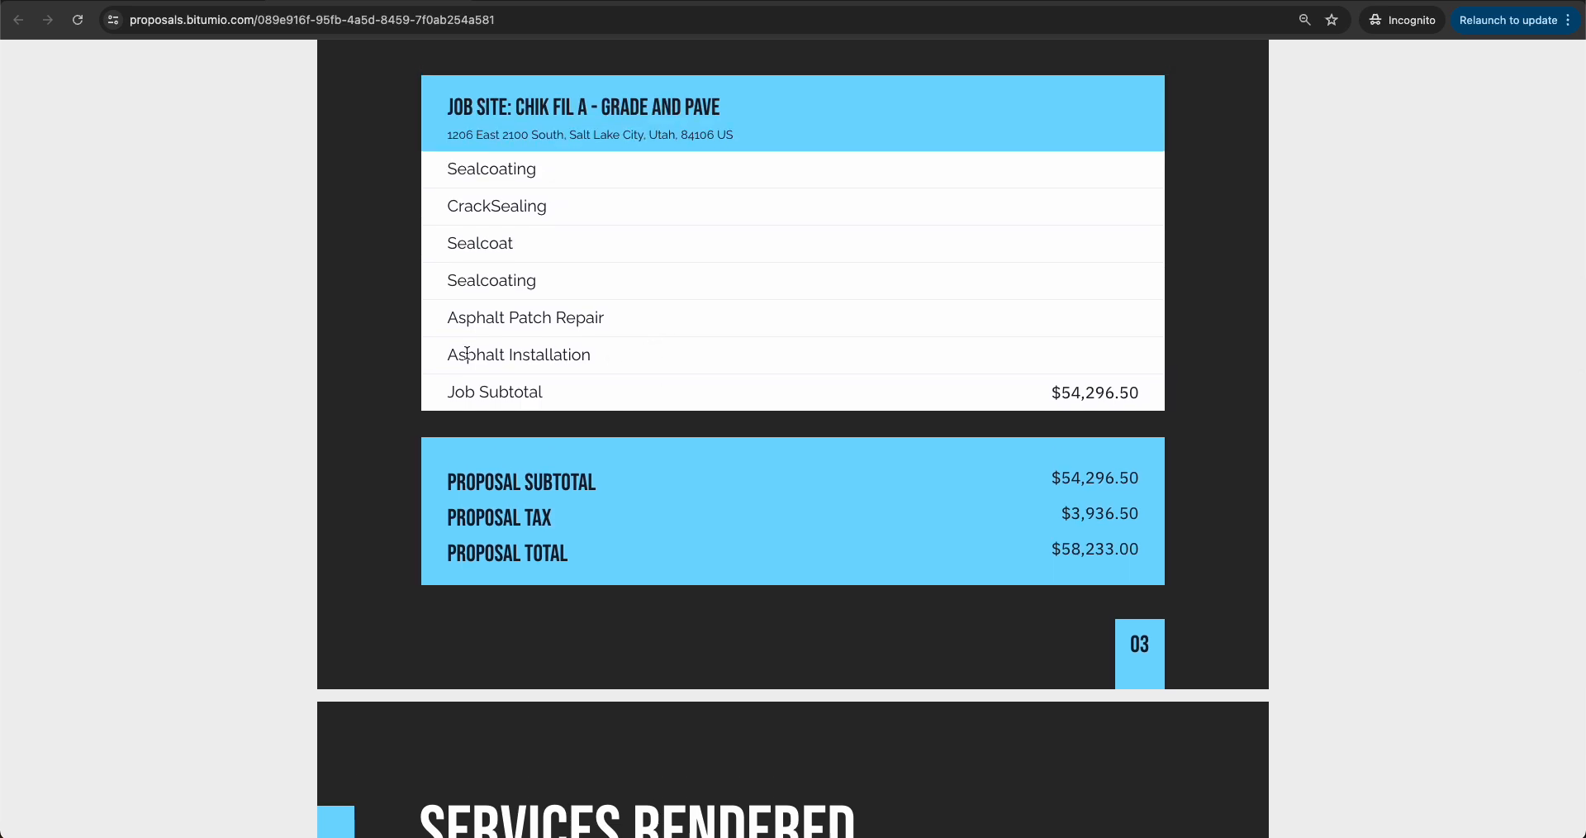
left_click_drag(448, 317, 624, 322)
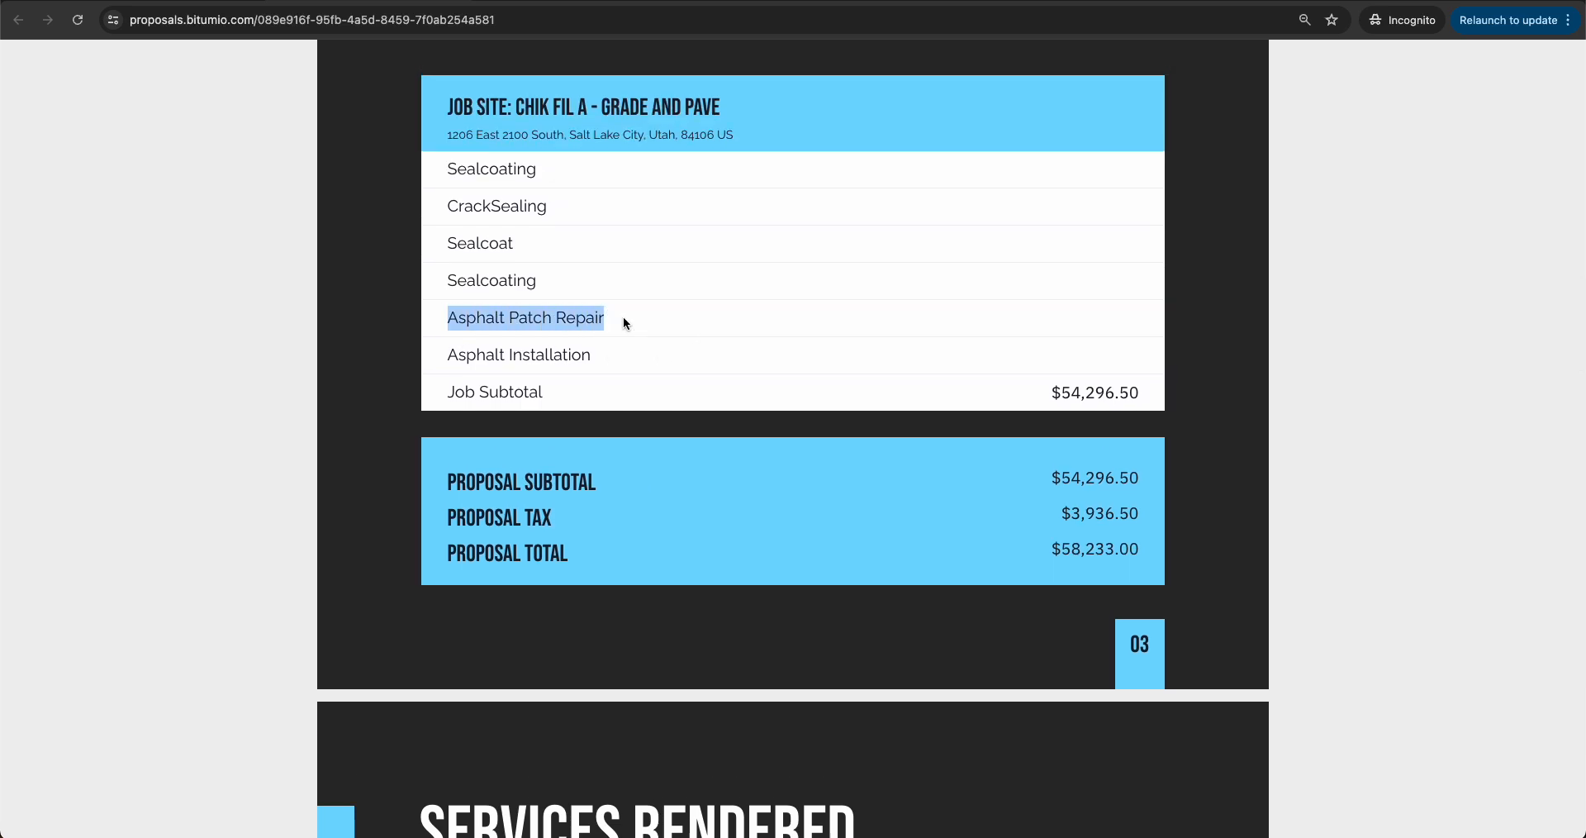
left_click(471, 319)
left_click_drag(443, 316, 630, 321)
left_click(630, 325)
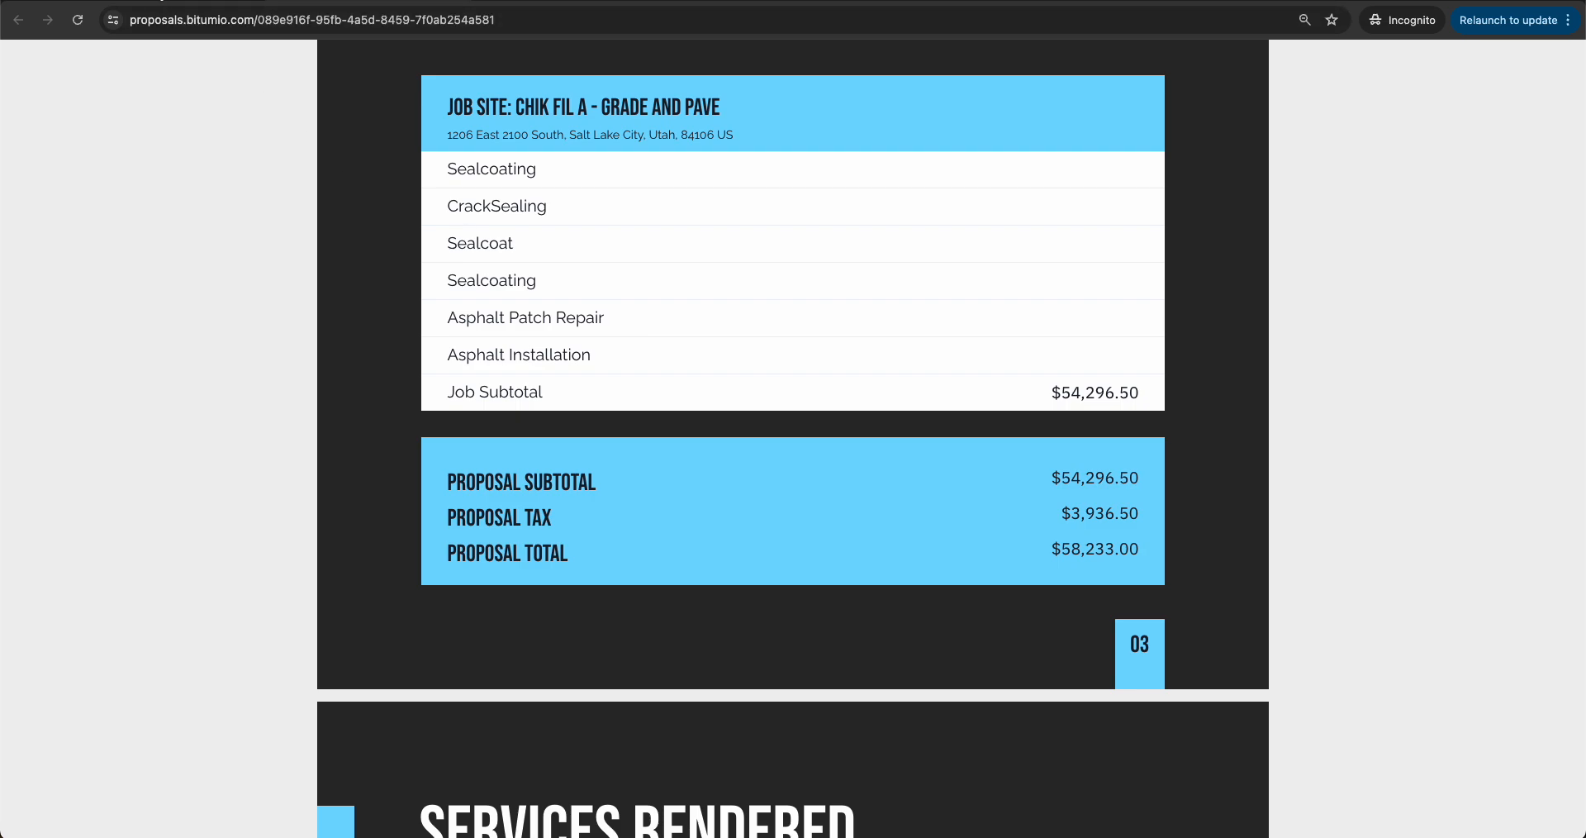
Return to the proposal's info page and create a new version of the proposal
left_click(161, 0)
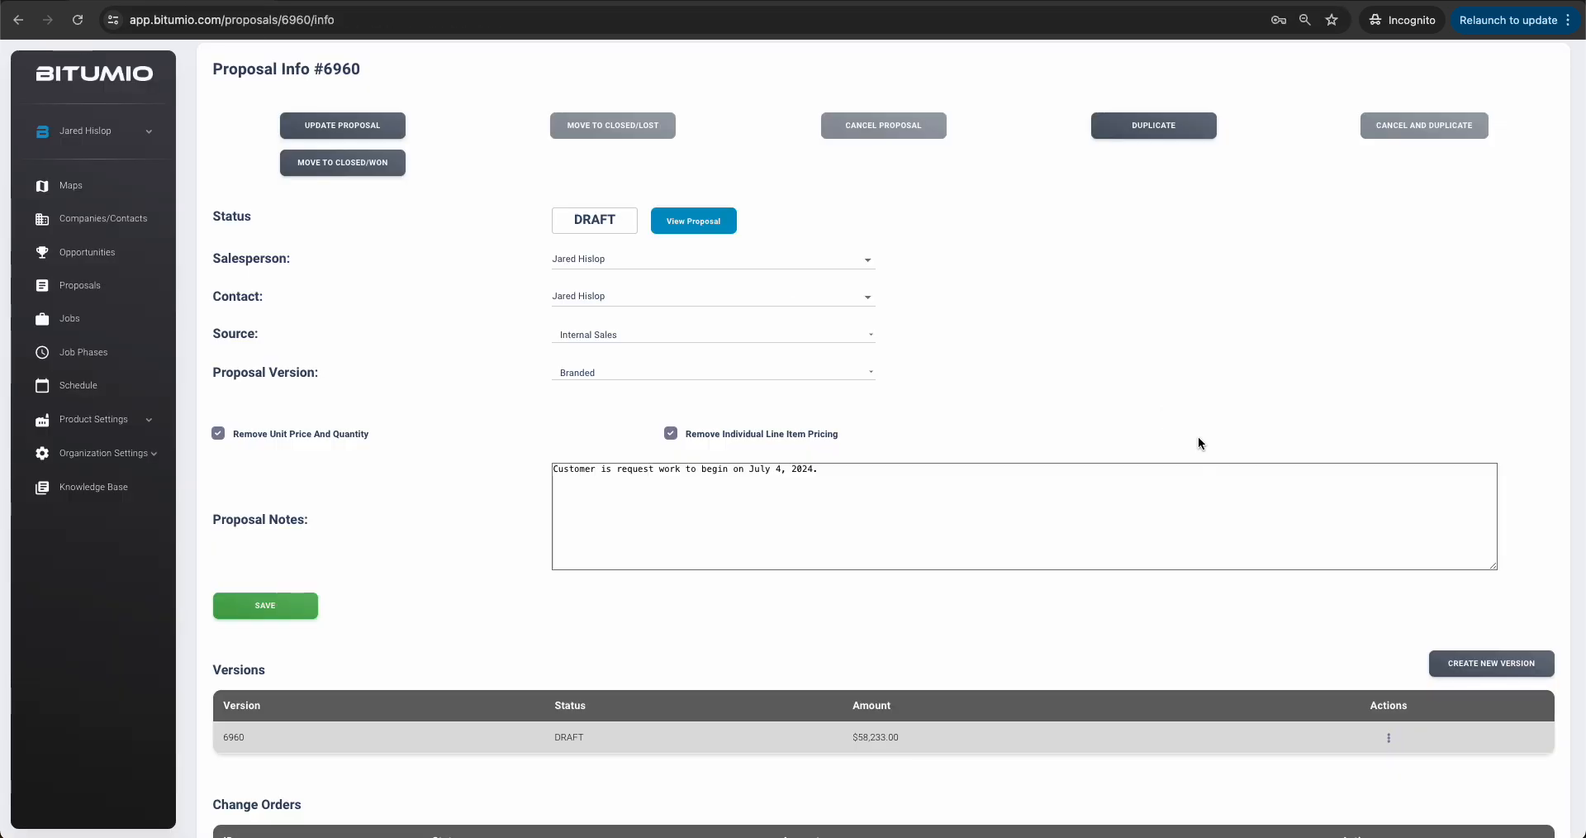
scroll(1197, 436, "down", 1)
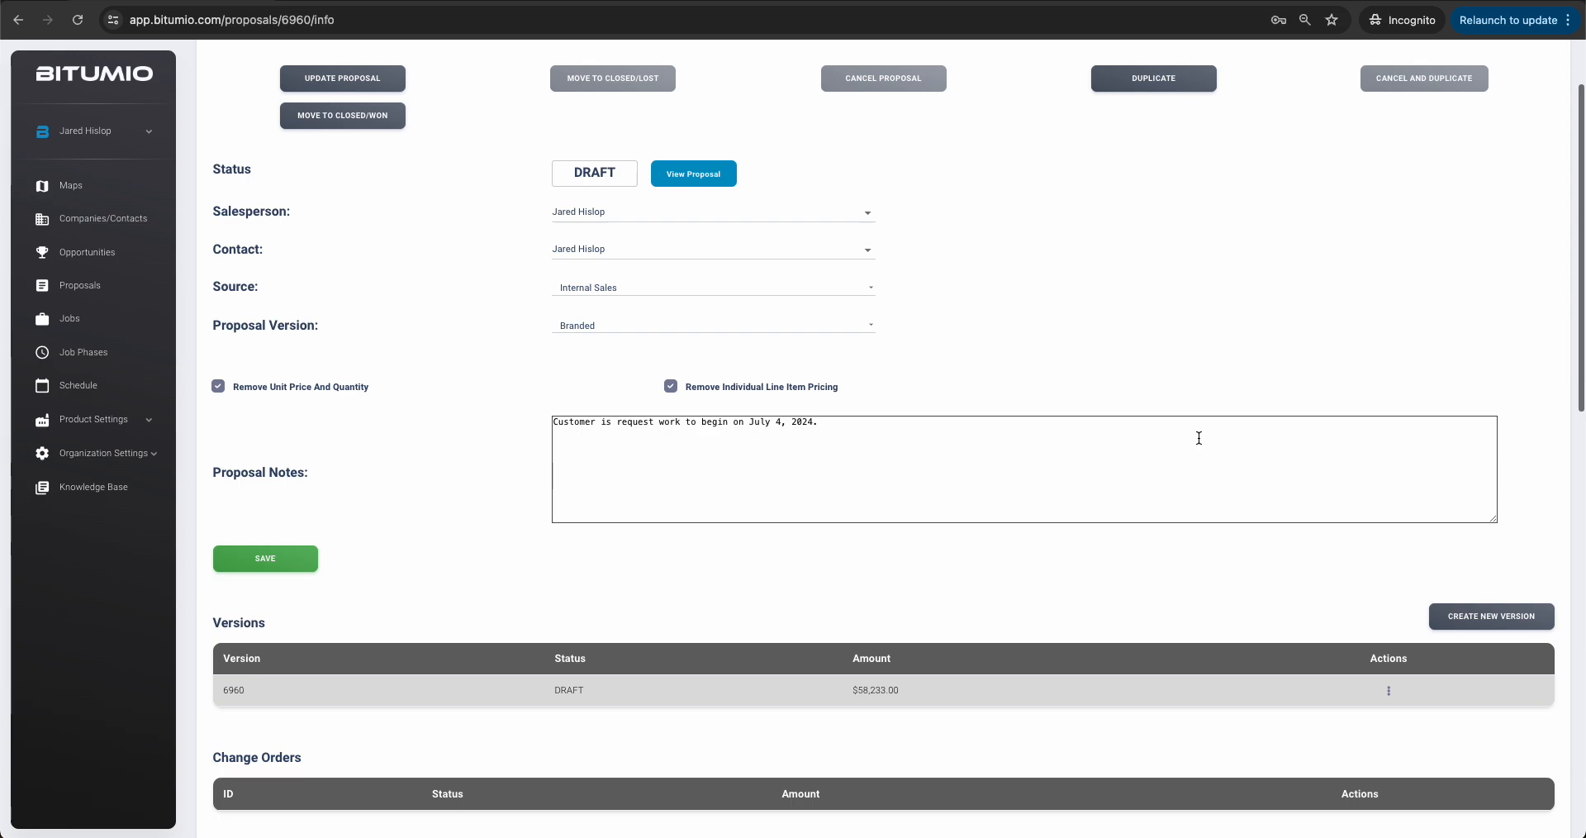
left_click(1487, 620)
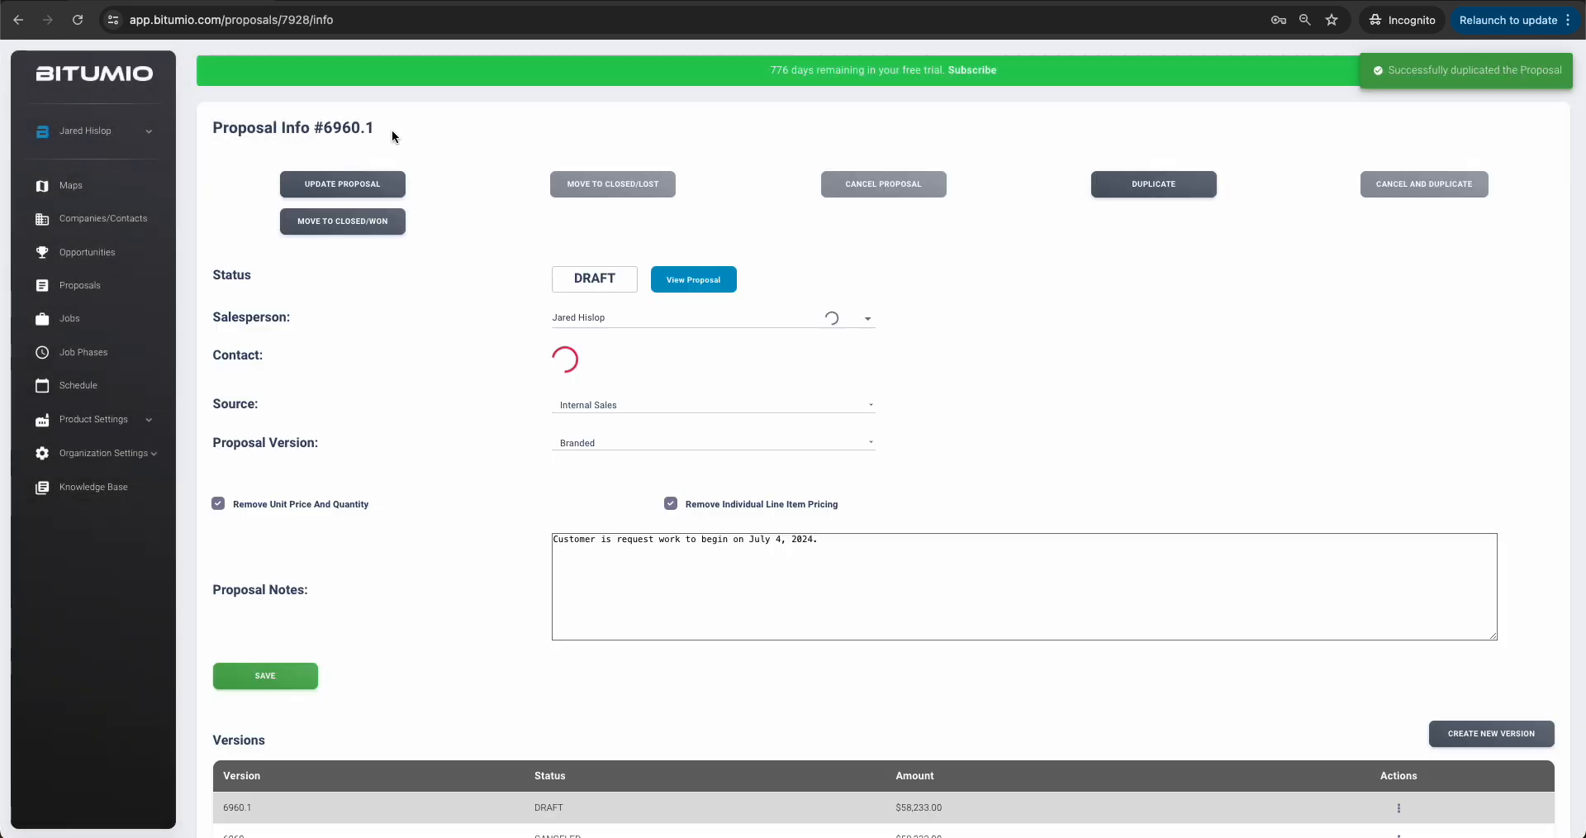
left_click_drag(322, 129, 379, 128)
scroll(533, 200, "down", 1)
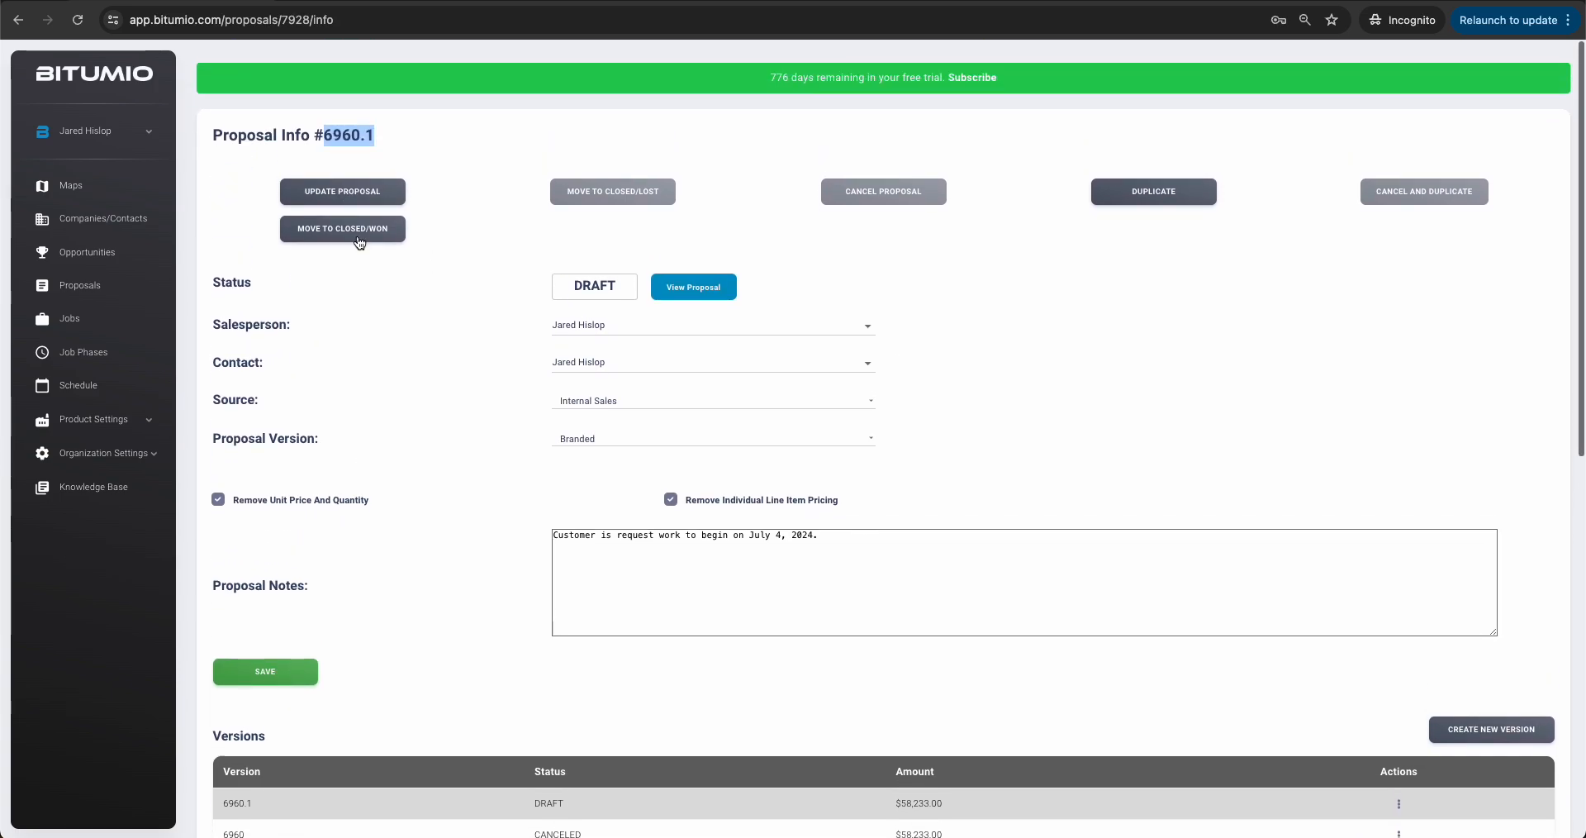
Open the new version for updating and delete the Asphalt Install product from the Chik fil a - Grade and Pave stage
left_click(344, 186)
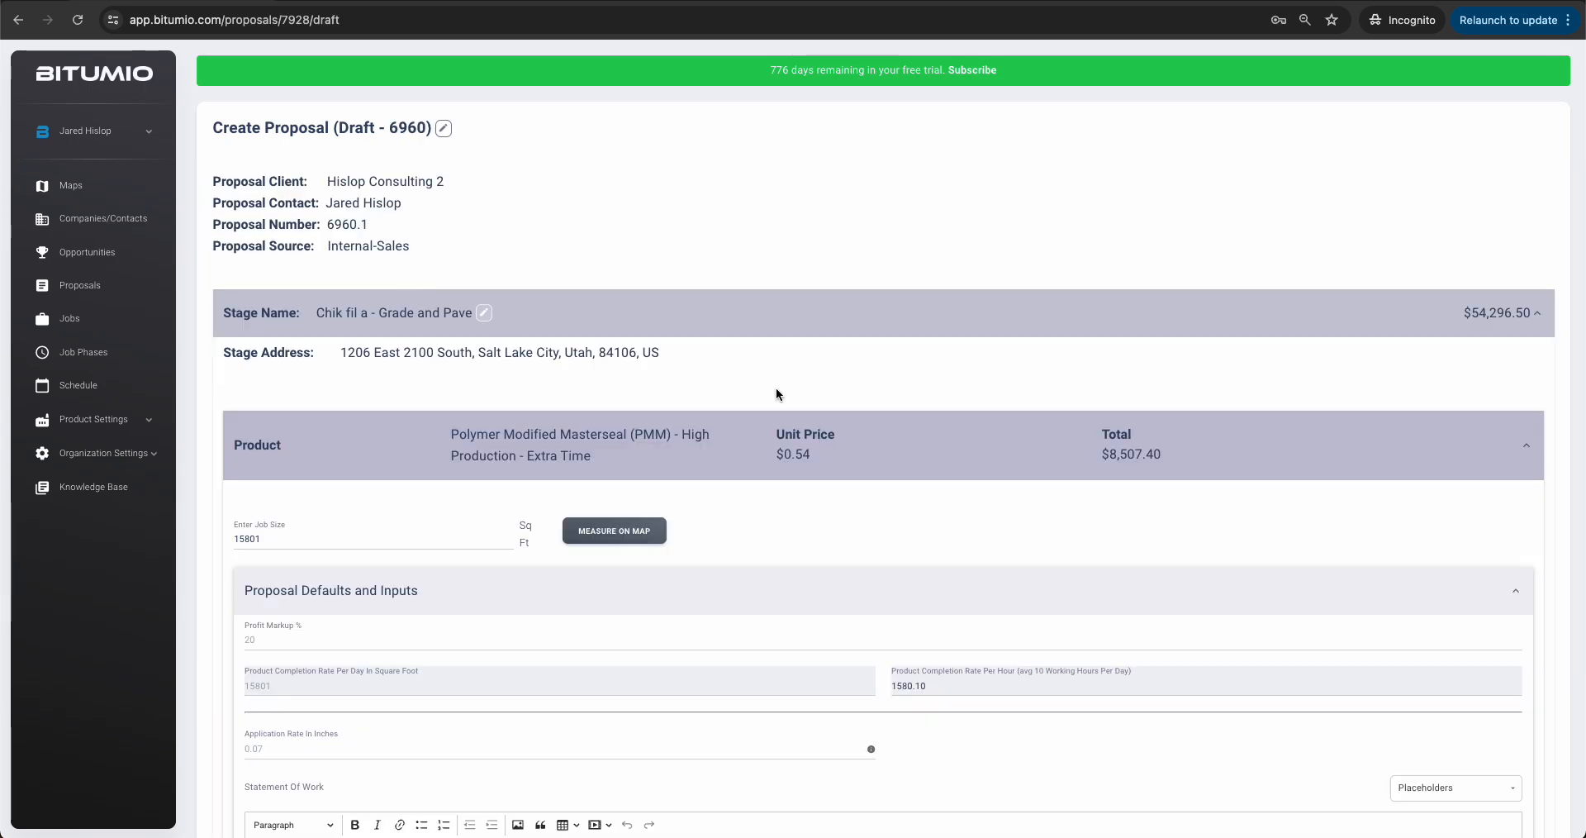
left_click(900, 434)
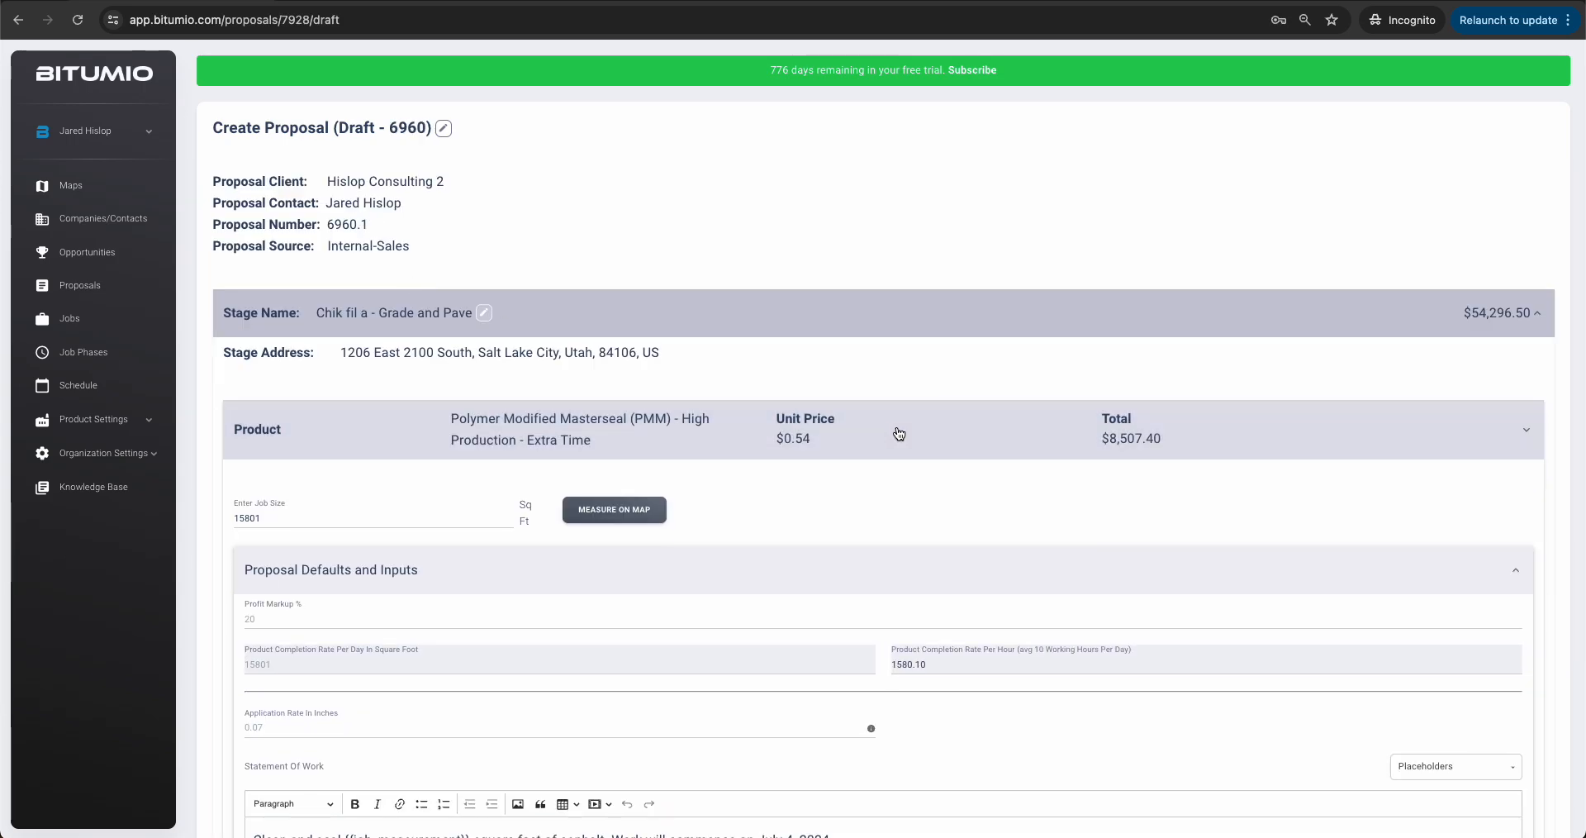
scroll(902, 433, "down", 2)
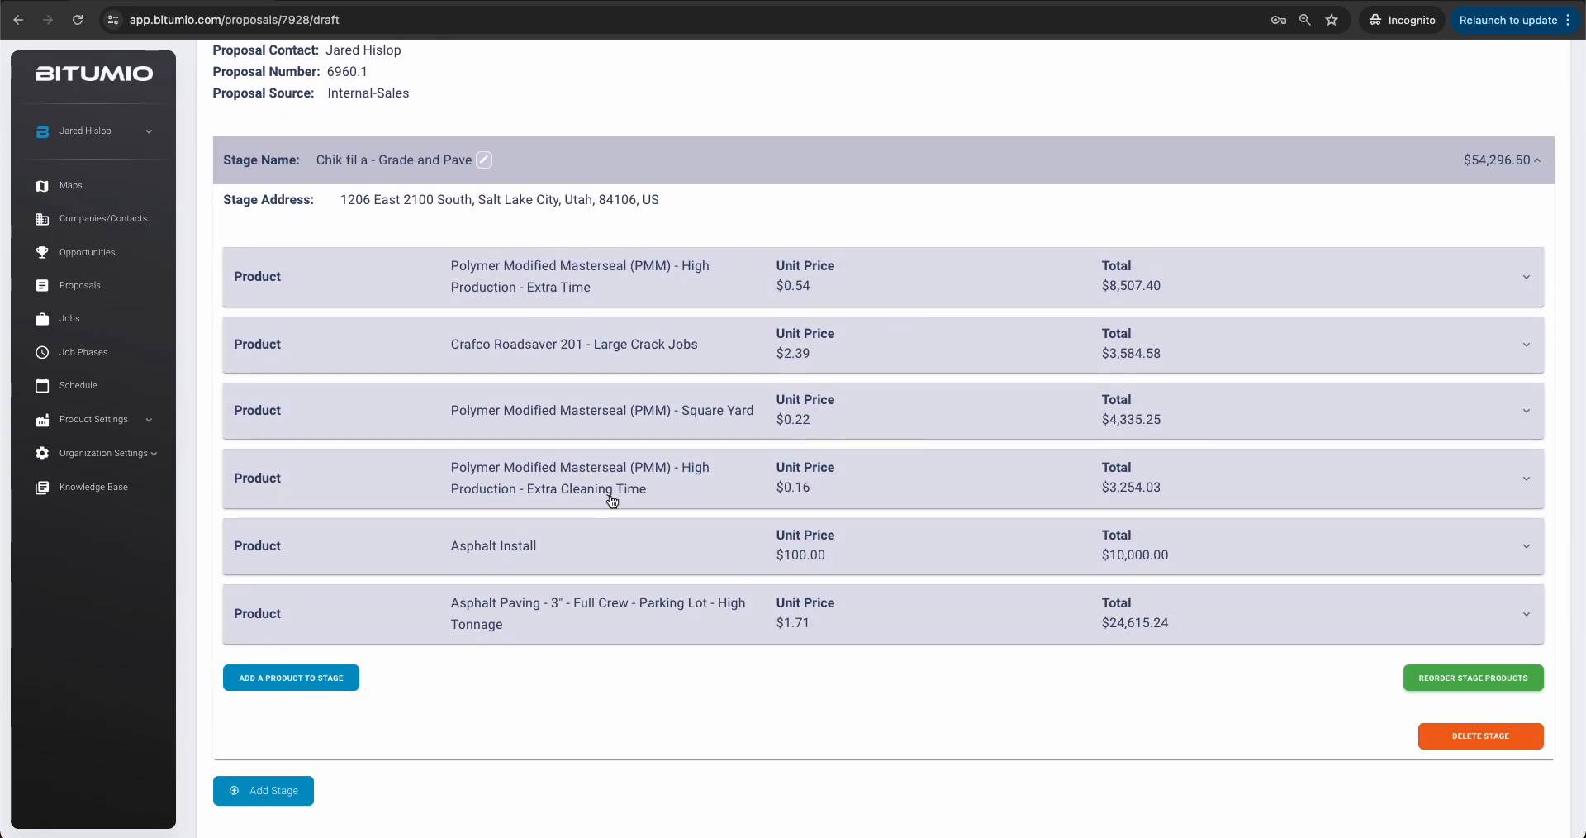
left_click(694, 553)
scroll(1233, 578, "down", 10)
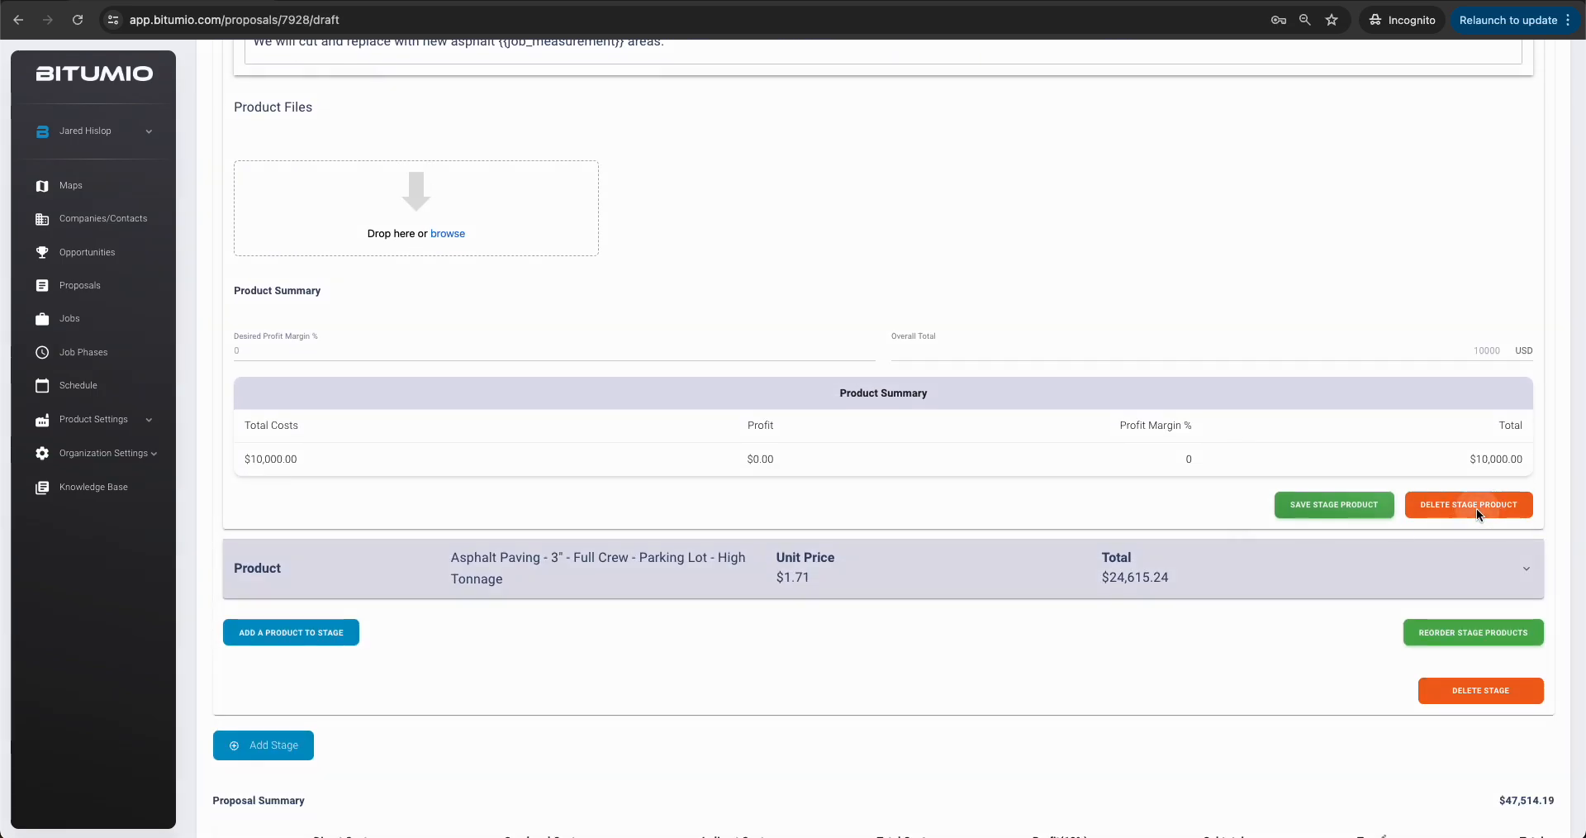
left_click(1477, 508)
left_click(861, 478)
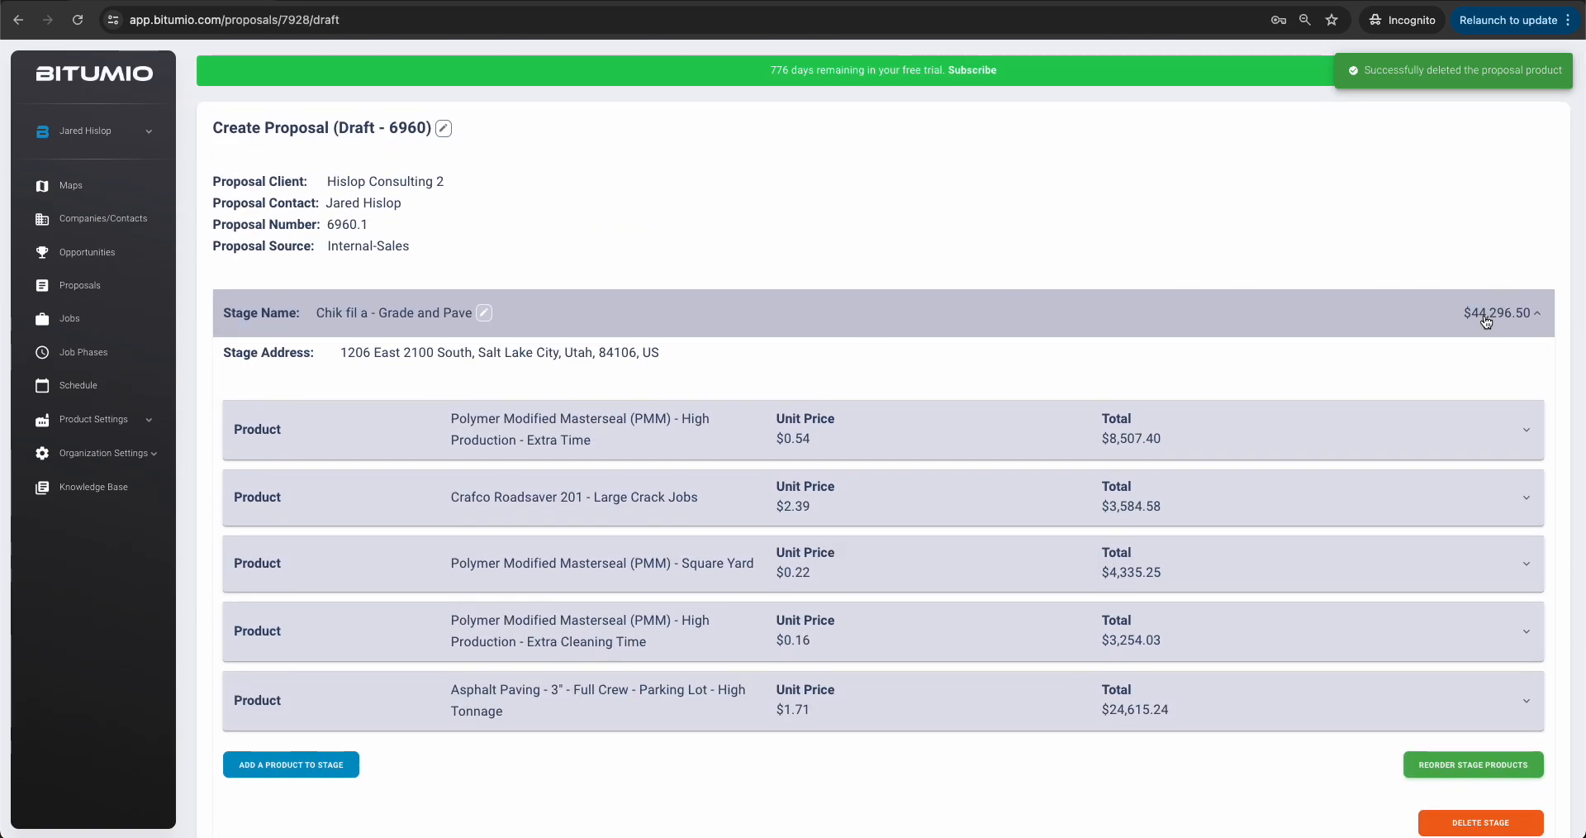
Collapse the Chik fil a - Grade and Pave stage and send the revised proposal
scroll(851, 272, "down", 1)
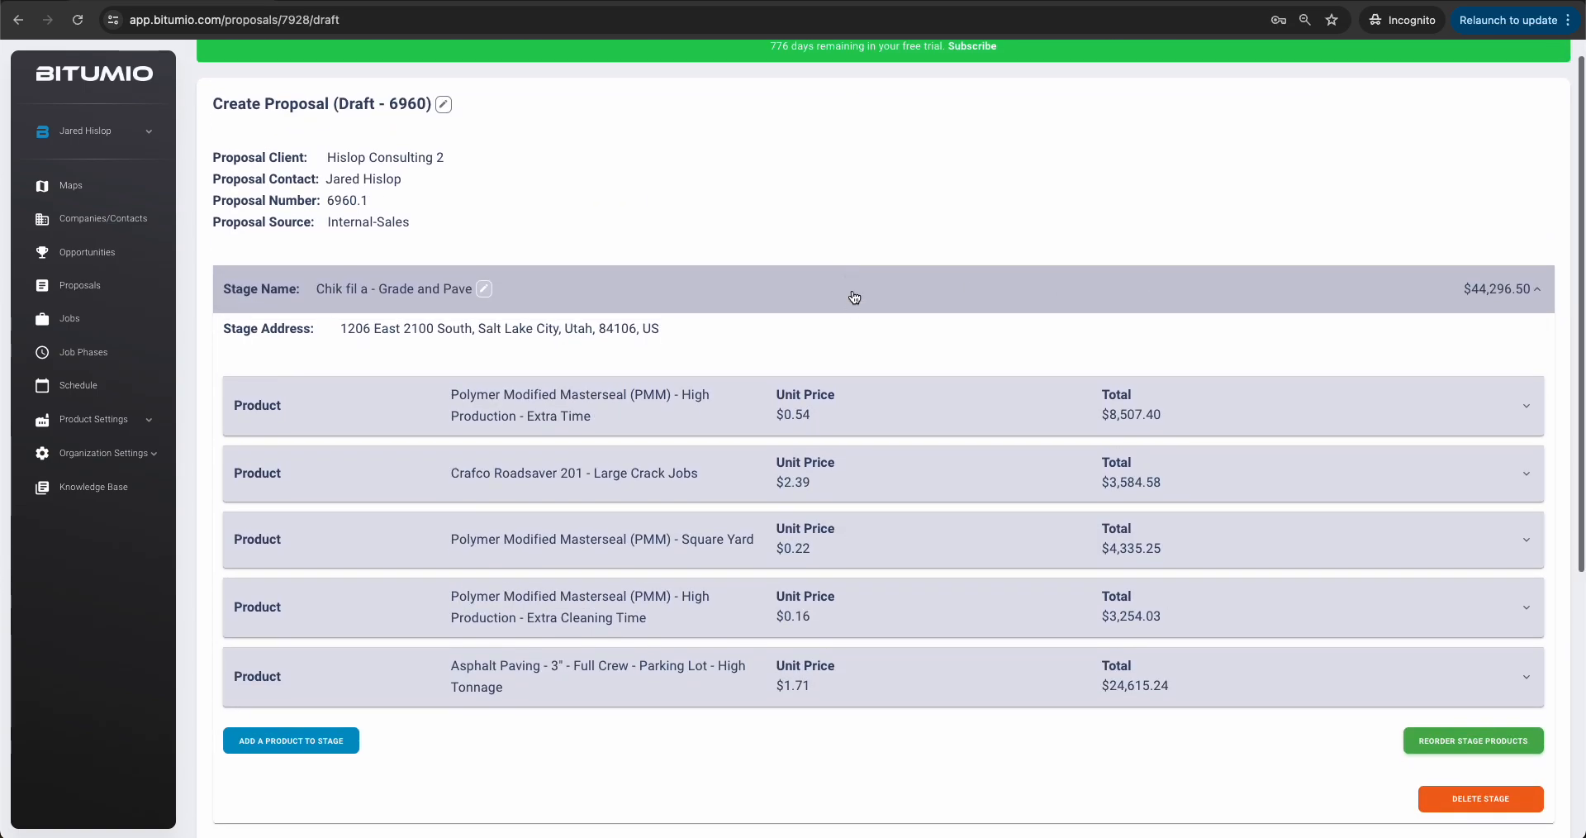
left_click(854, 297)
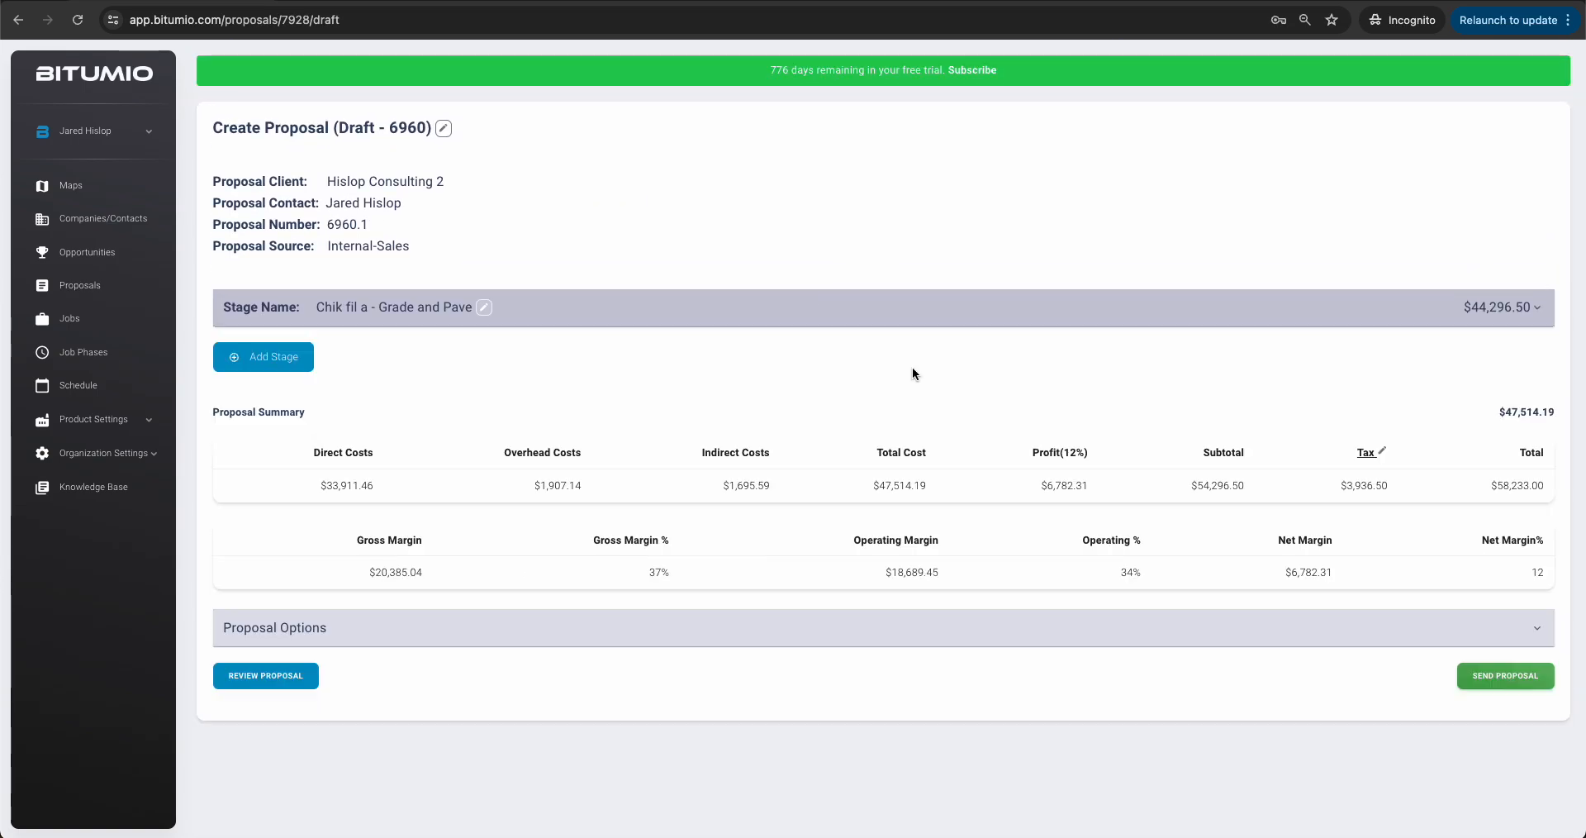
left_click(1262, 638)
left_click(1226, 626)
left_click(1508, 676)
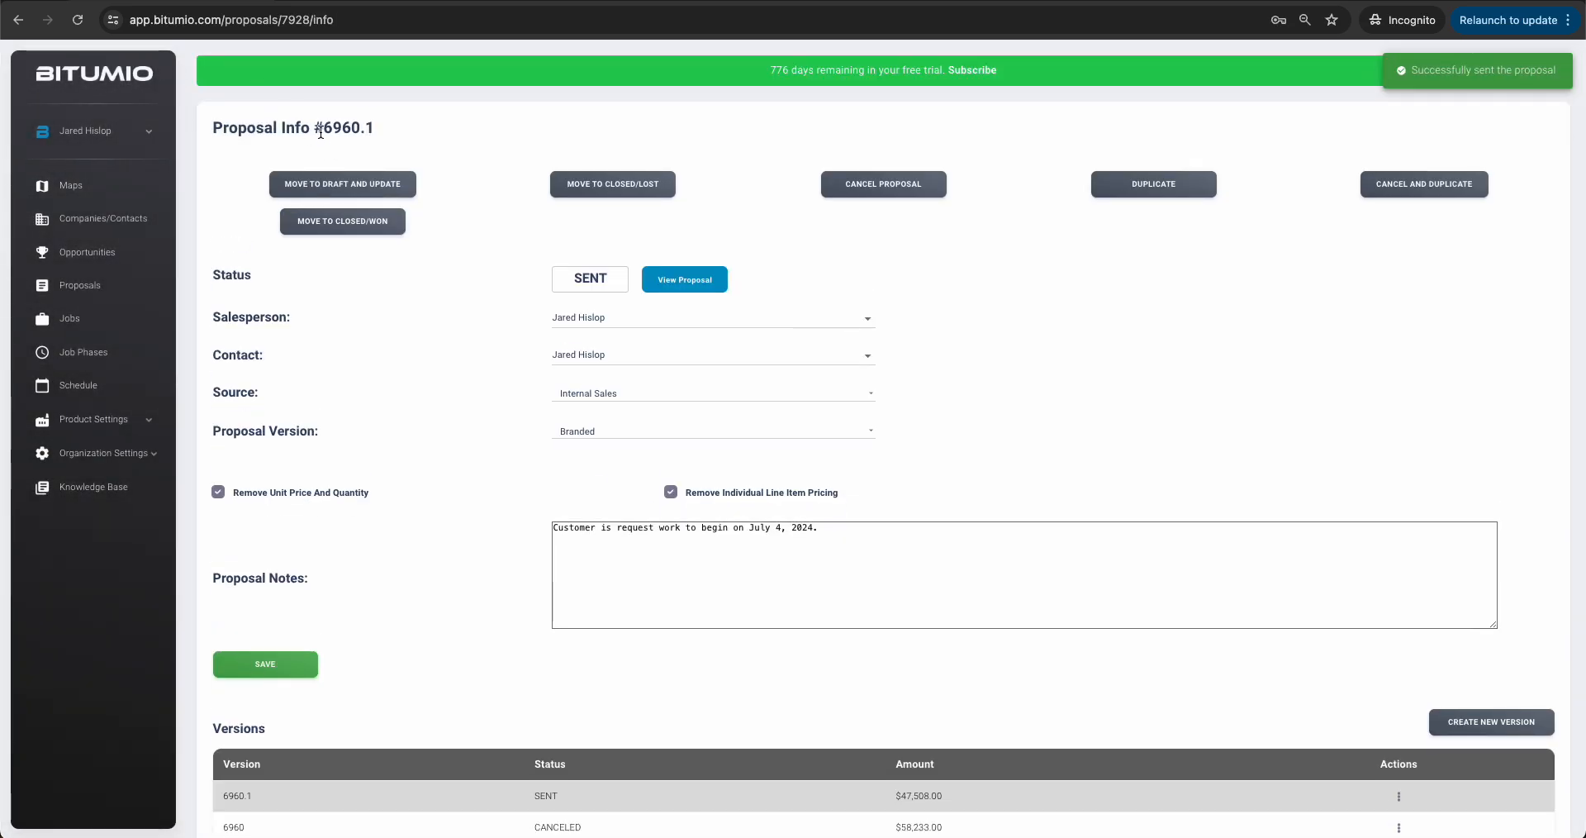
Compare the amounts of the sent version and the canceled original in the Versions table
left_click_drag(321, 132, 445, 134)
scroll(449, 134, "down", 3)
left_click_drag(900, 626, 939, 595)
left_click(964, 625)
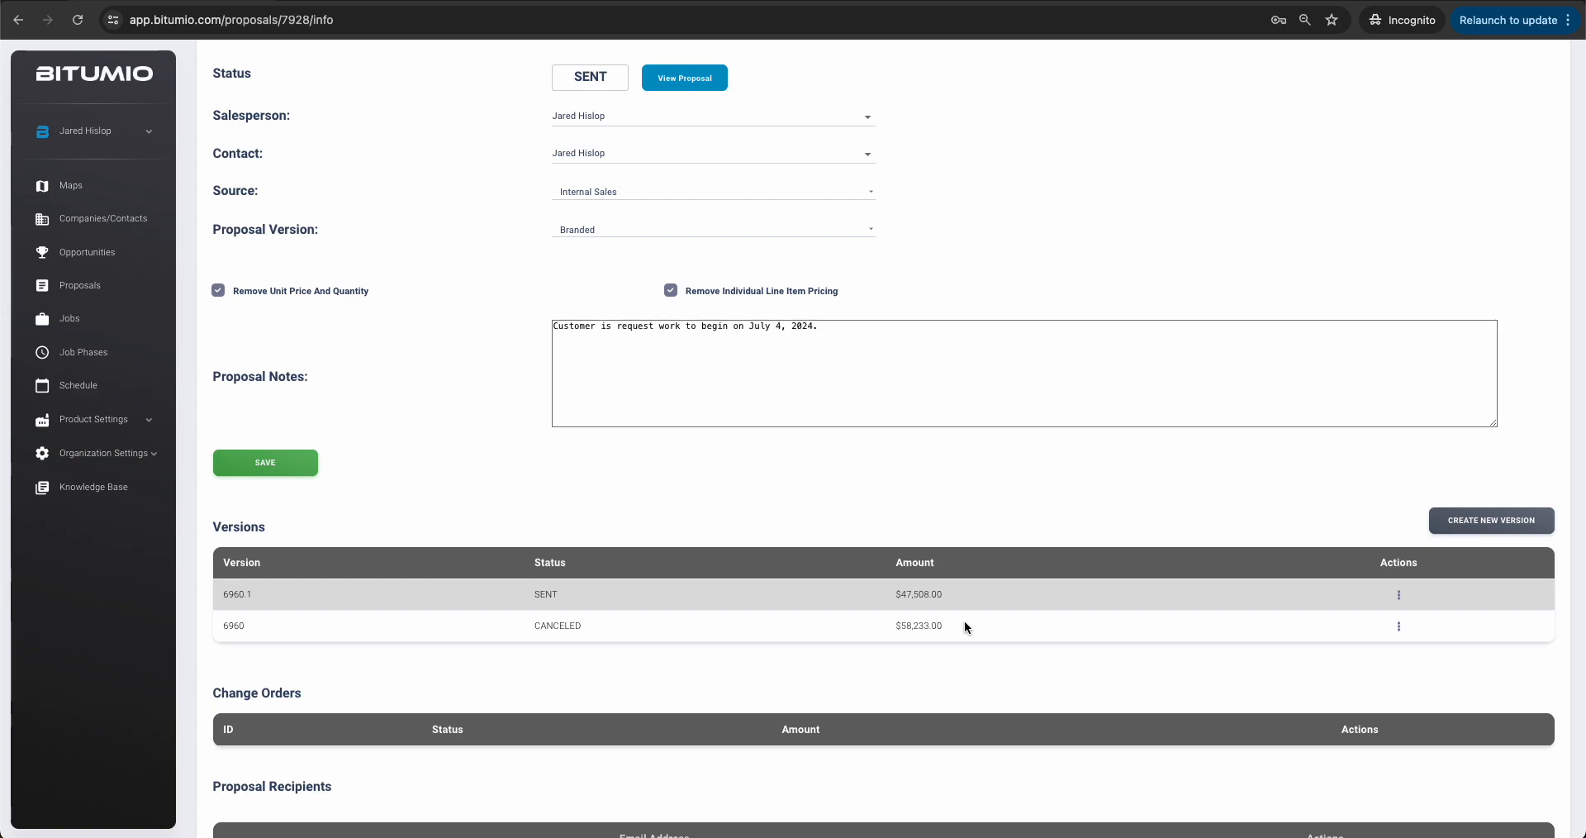
left_click(905, 625)
View the canceled original version read-only and inspect its Asphalt Install product
left_click(1399, 627)
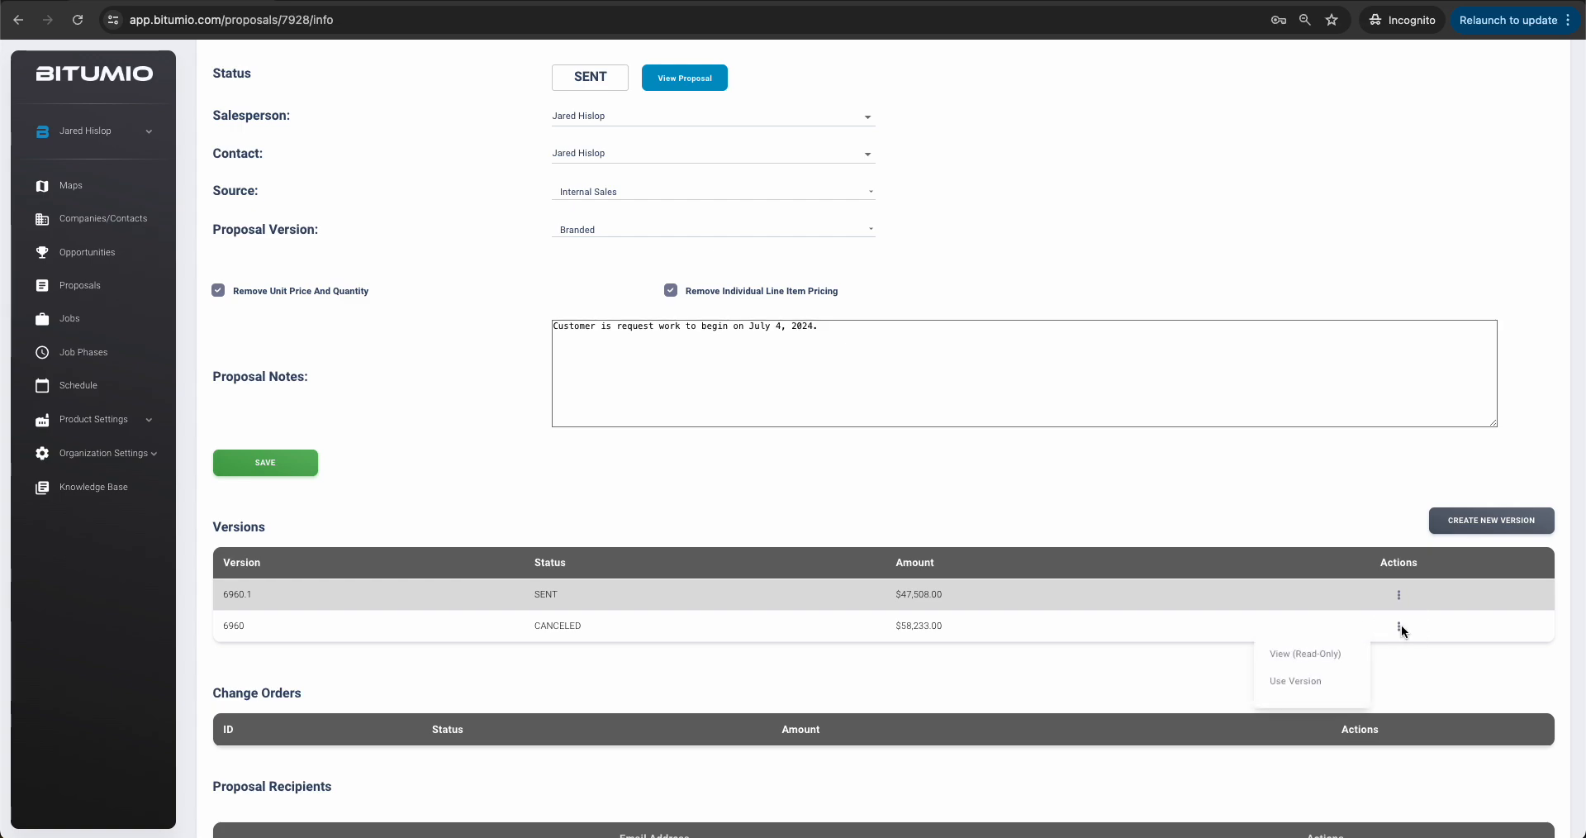
left_click(1297, 655)
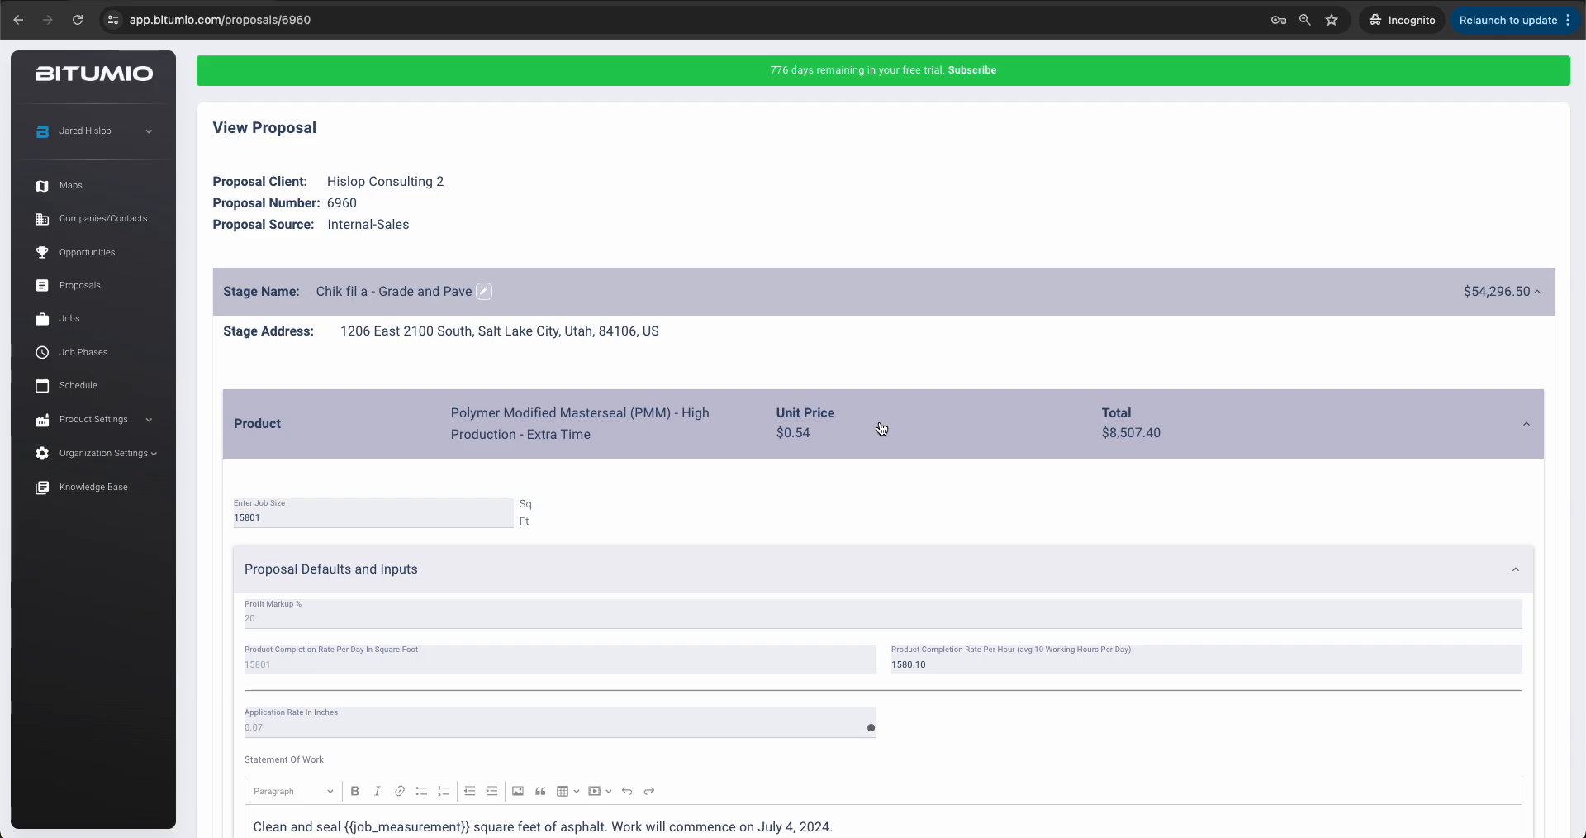
left_click(875, 426)
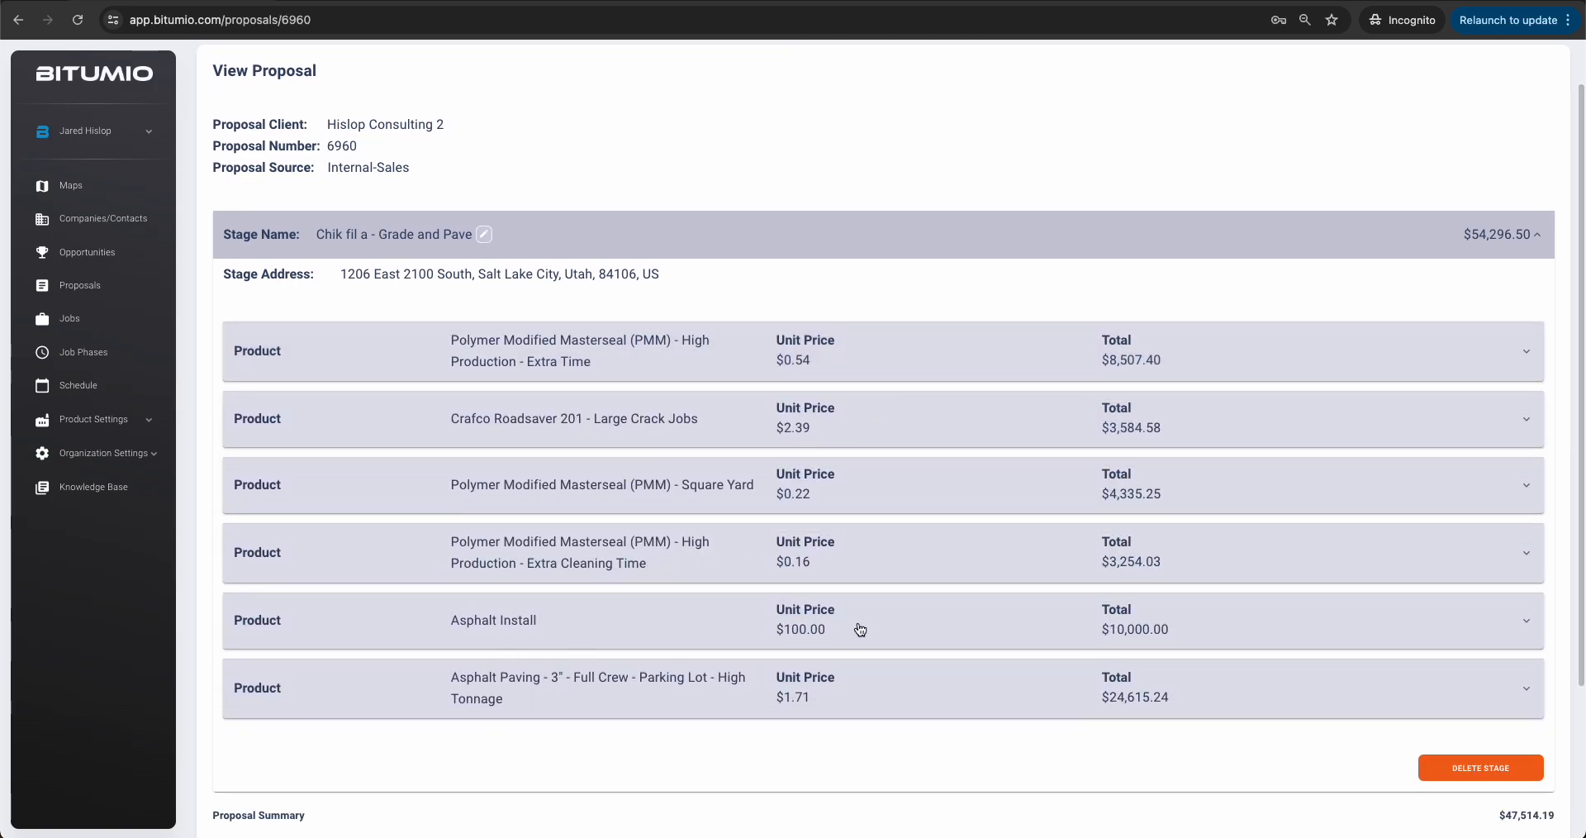
left_click(738, 616)
scroll(737, 613, "down", 4)
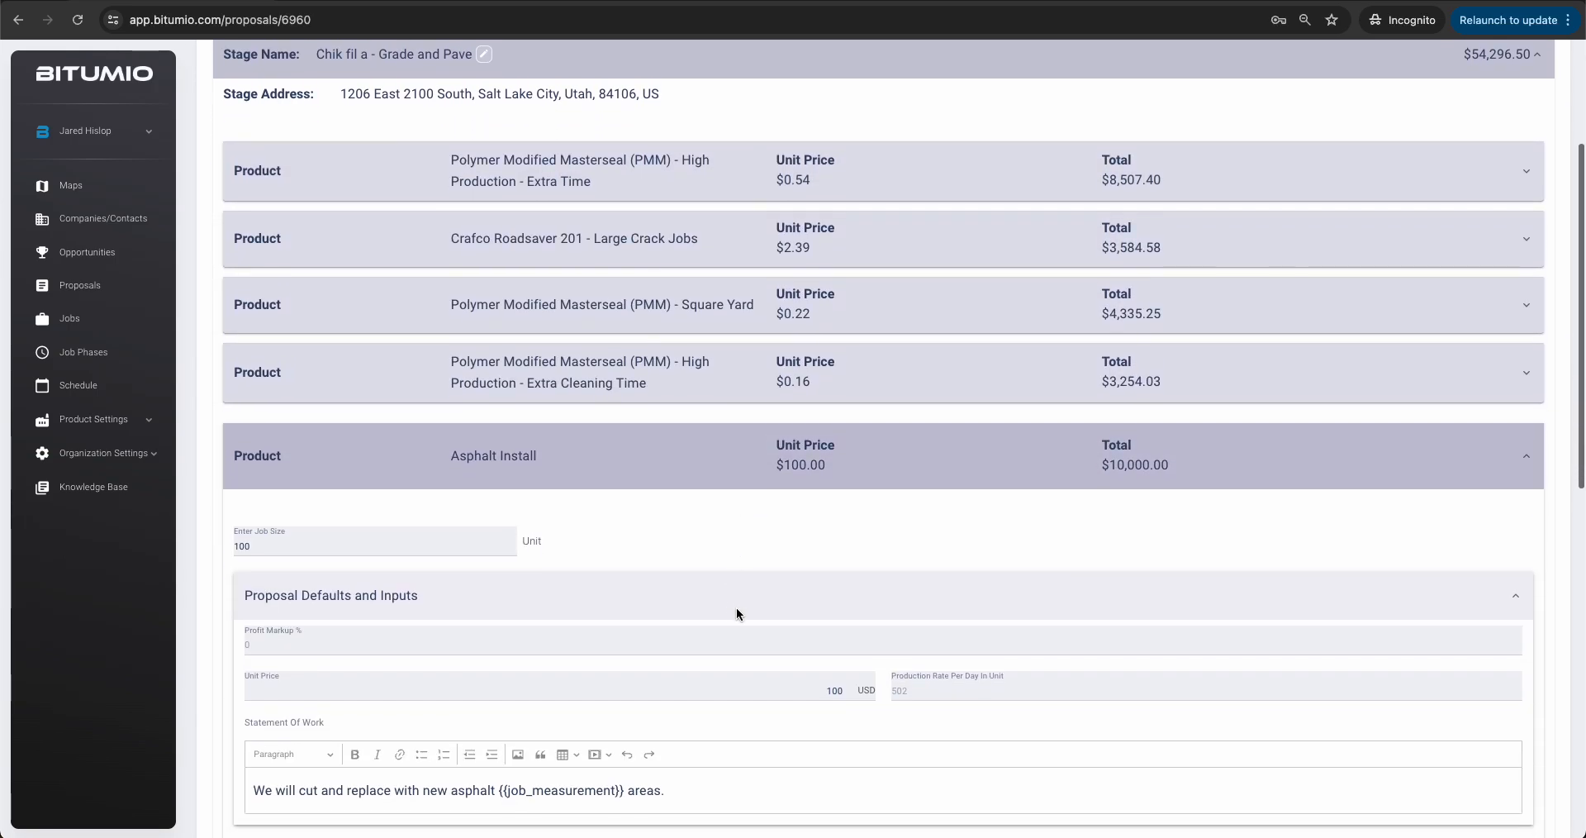
scroll(736, 607, "up", 2)
left_click(694, 492)
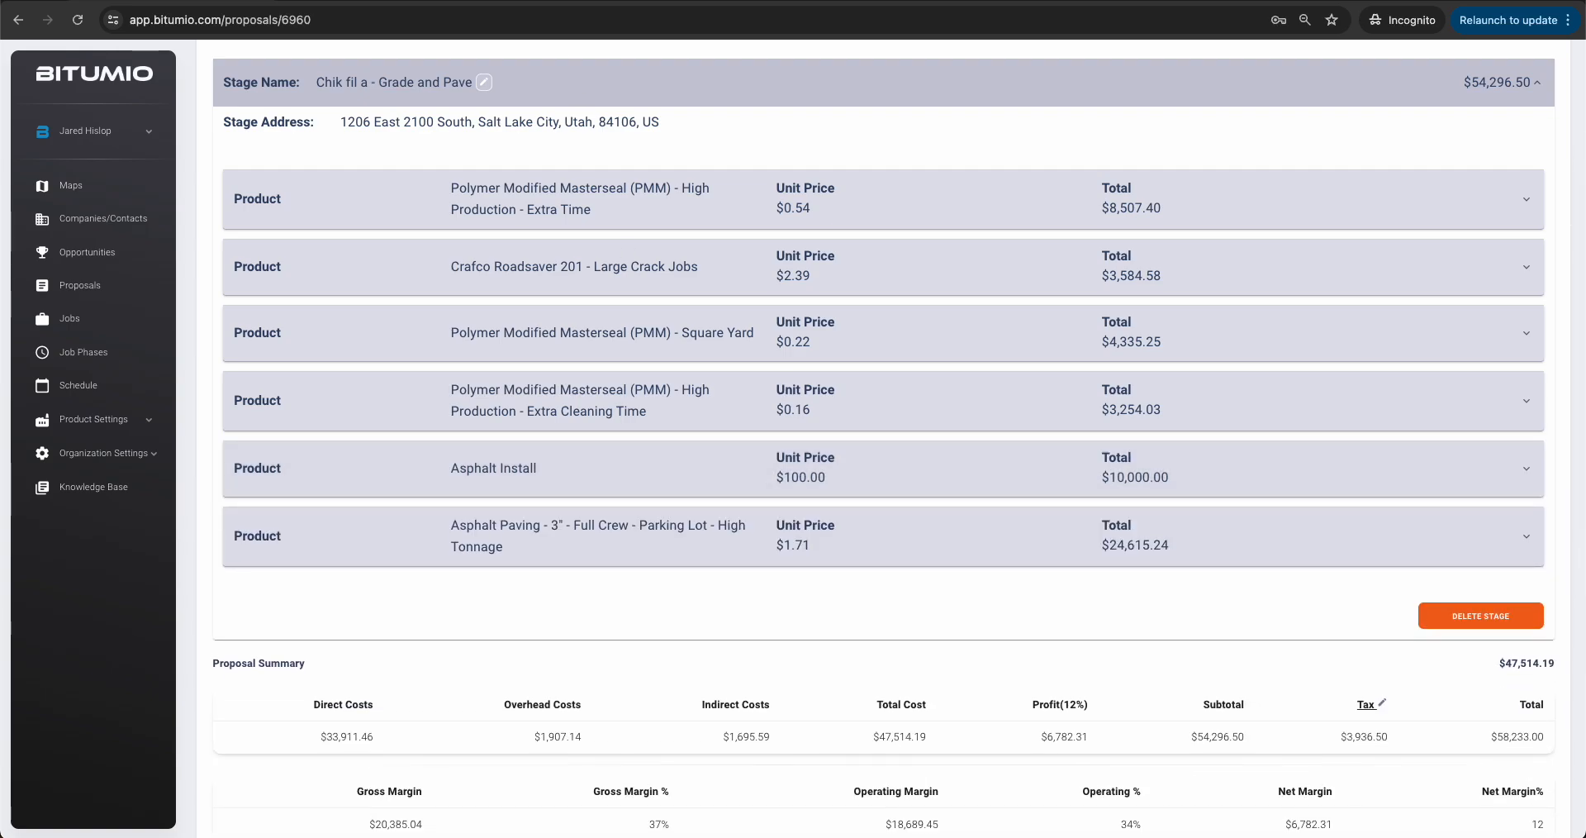
Return to the sent proposal's info page and reuse the canceled original as the current version
left_click(17, 19)
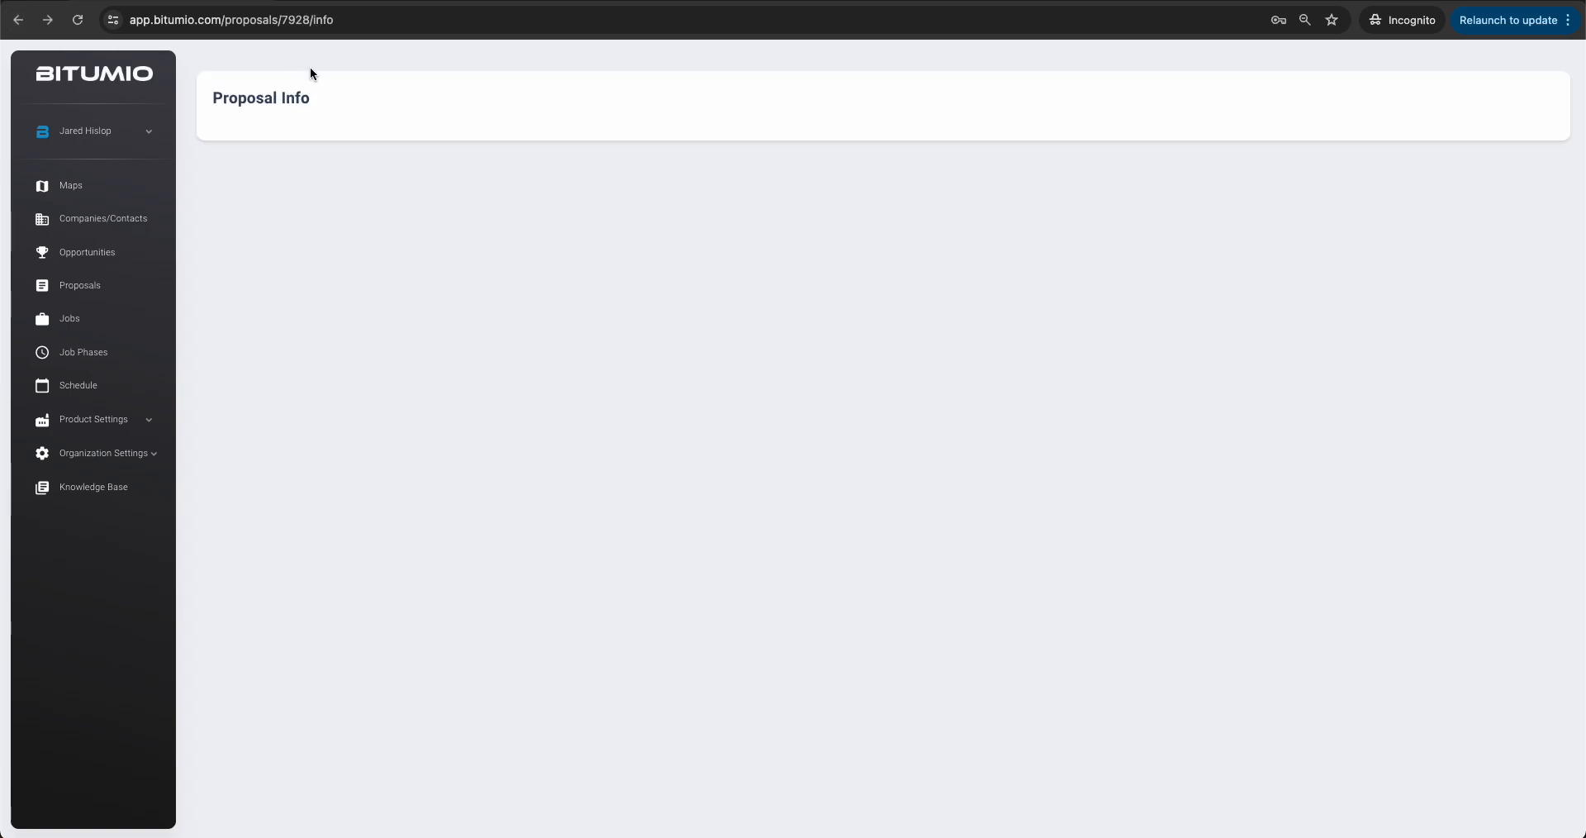
scroll(948, 350, "down", 3)
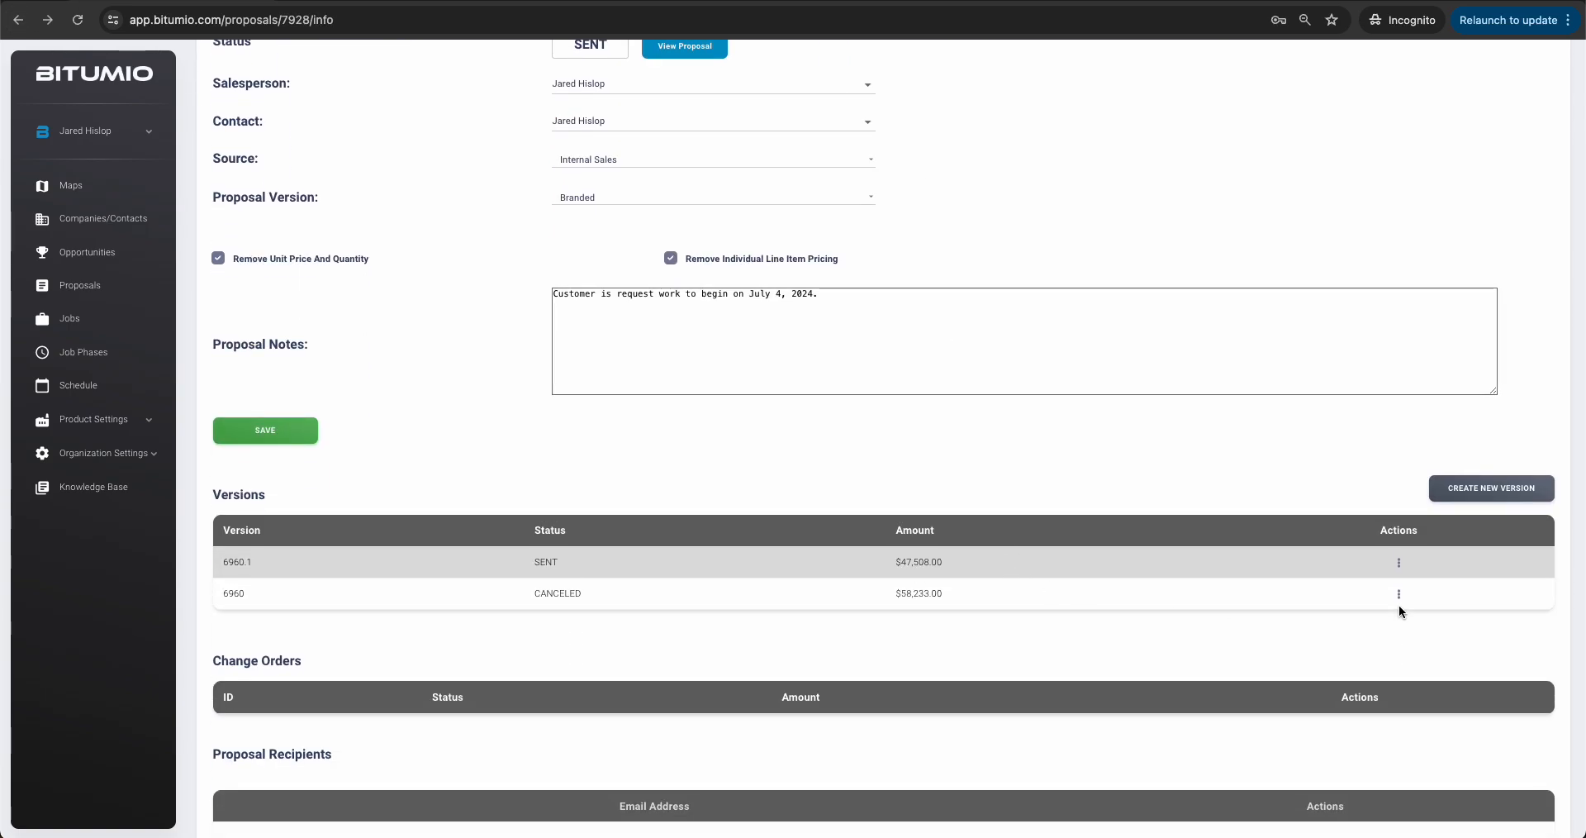
left_click(1400, 595)
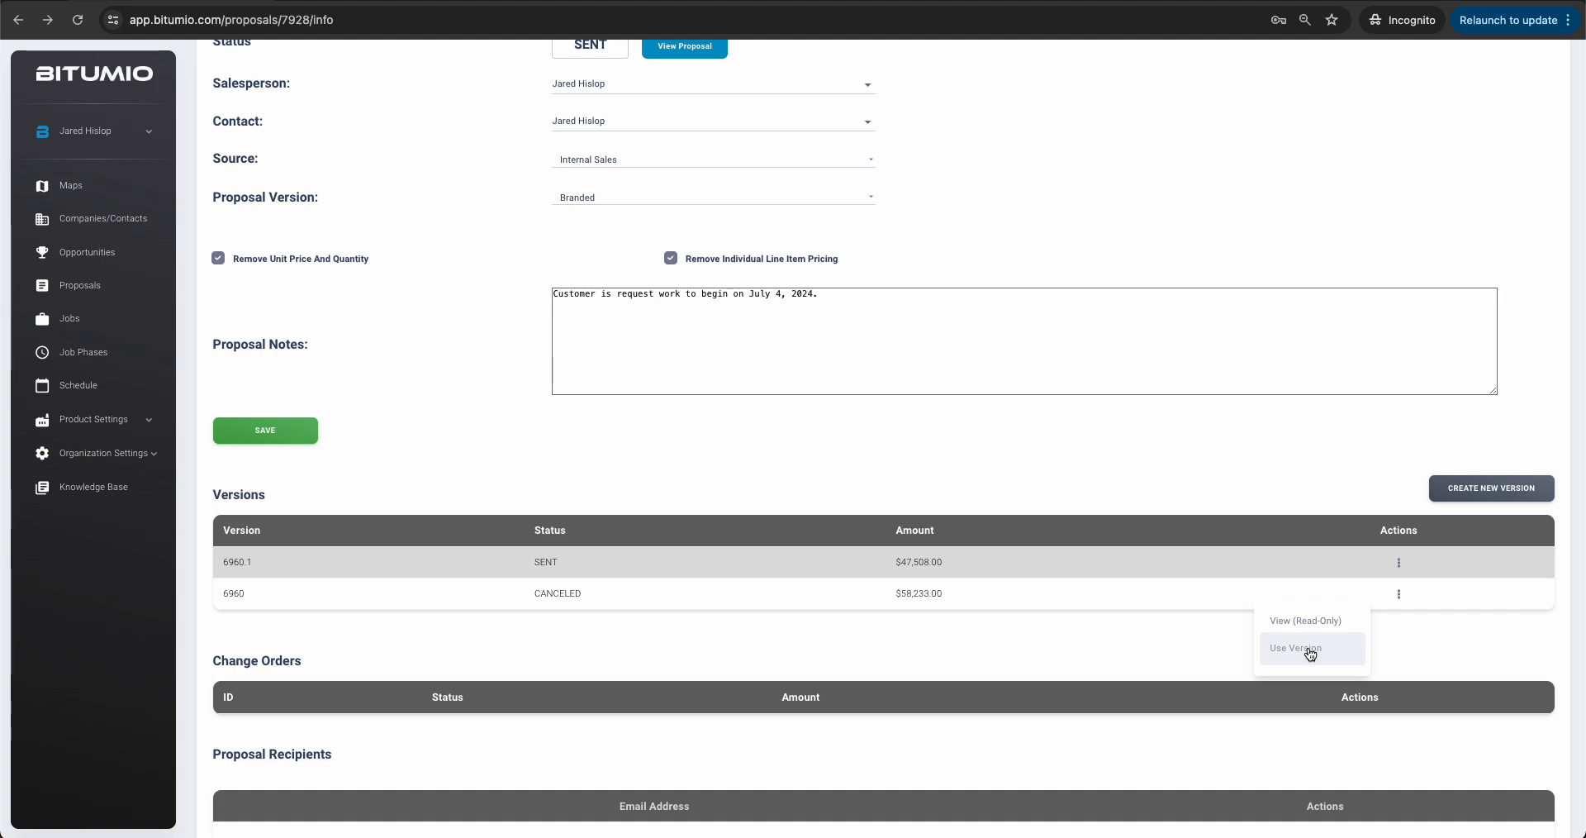
left_click(1310, 653)
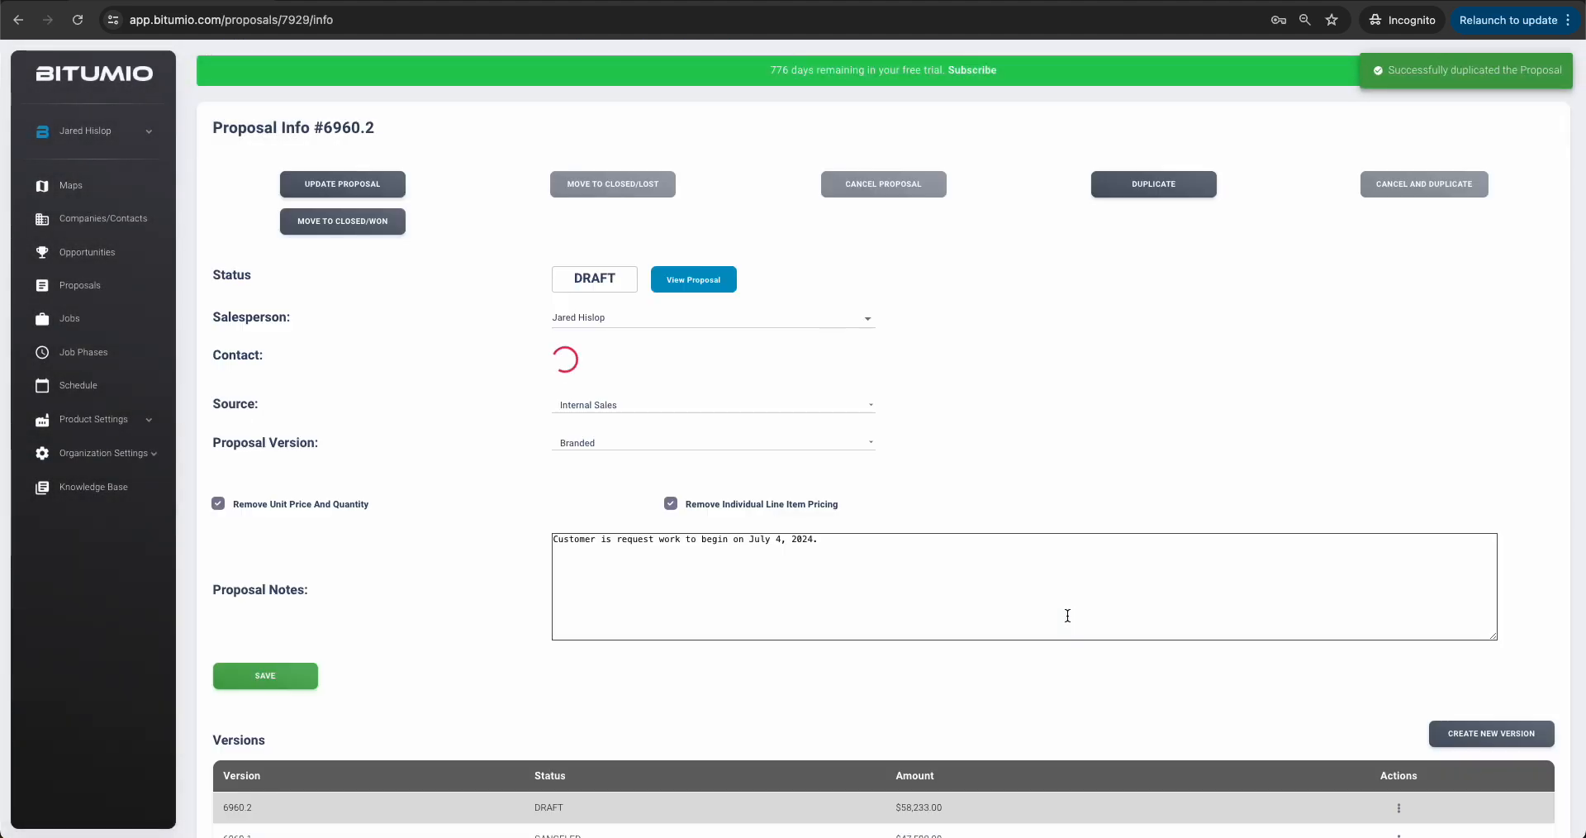
Check the amounts in the Versions table and open the new draft version for updating
scroll(821, 686, "down", 2)
left_click_drag(903, 673, 952, 671)
left_click(885, 599)
scroll(826, 604, "up", 2)
left_click(329, 182)
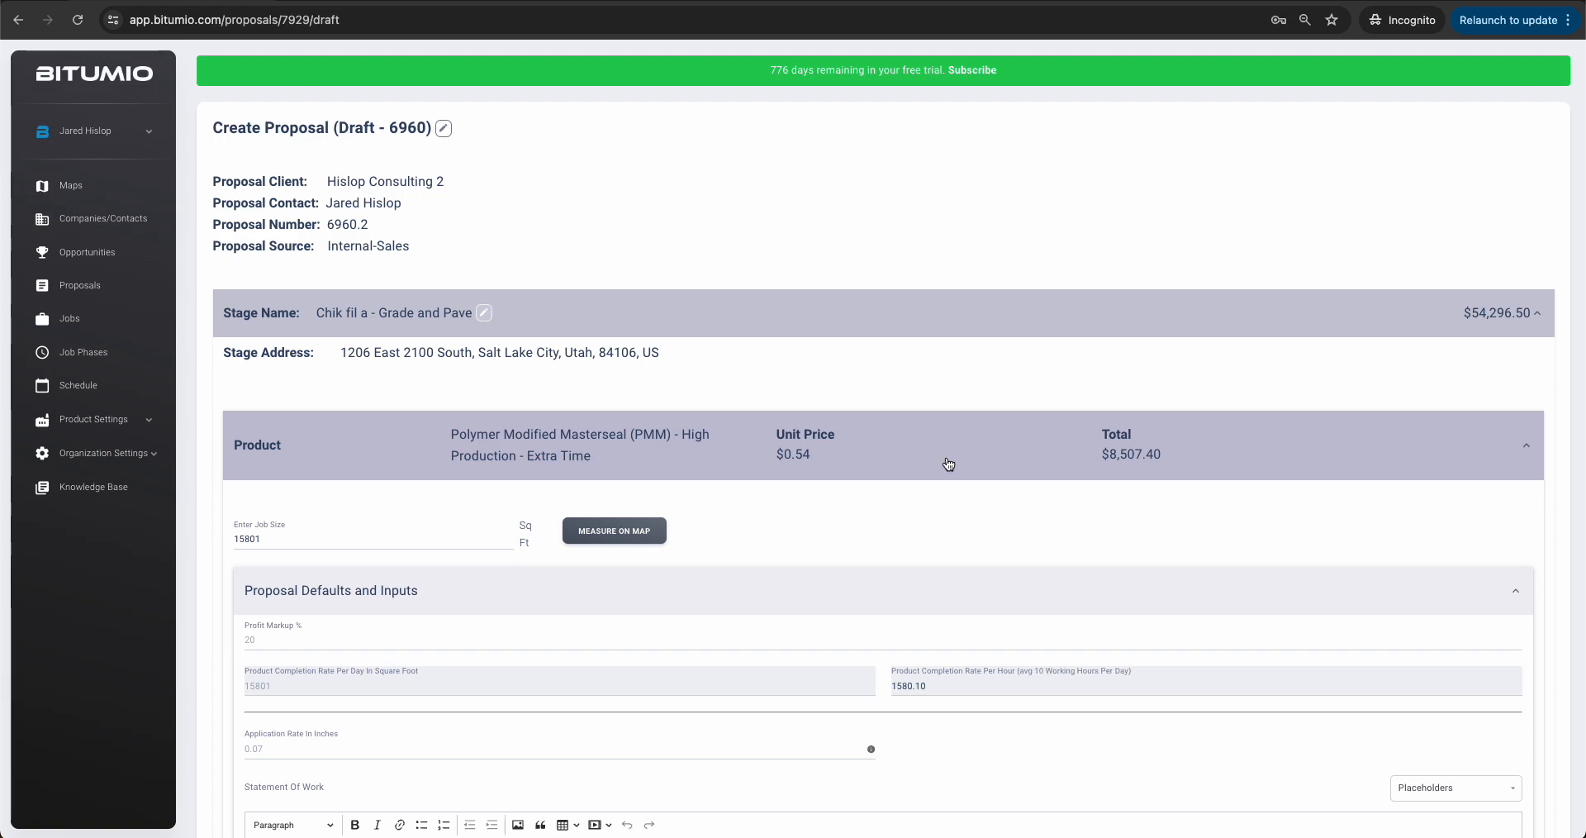
Check the Asphalt Install product's job size and unit price in the restored draft and send the proposal
left_click(947, 464)
scroll(942, 496, "down", 3)
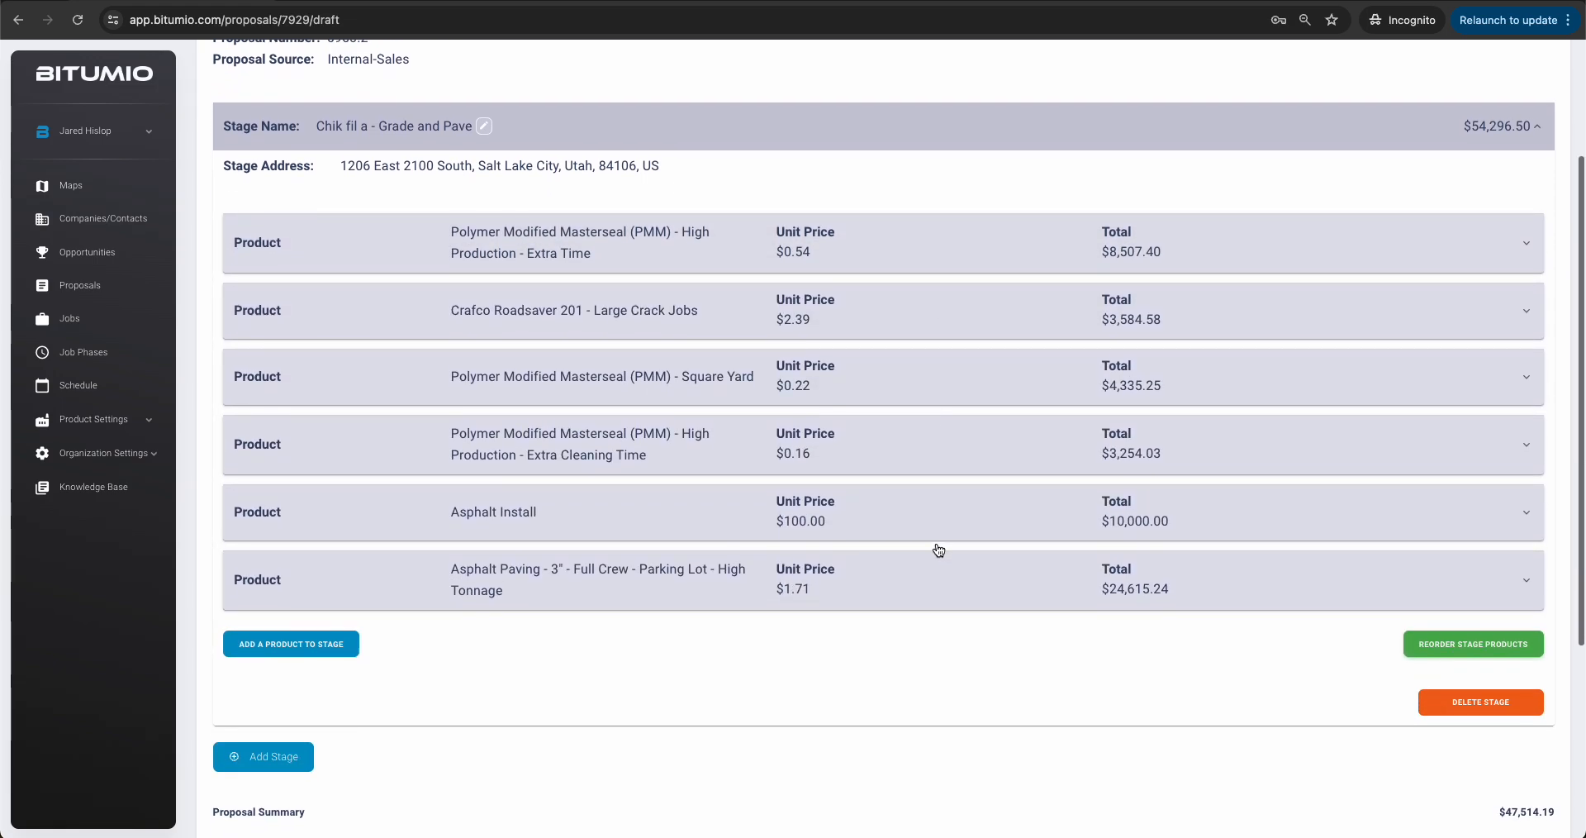
left_click(930, 520)
scroll(917, 520, "down", 2)
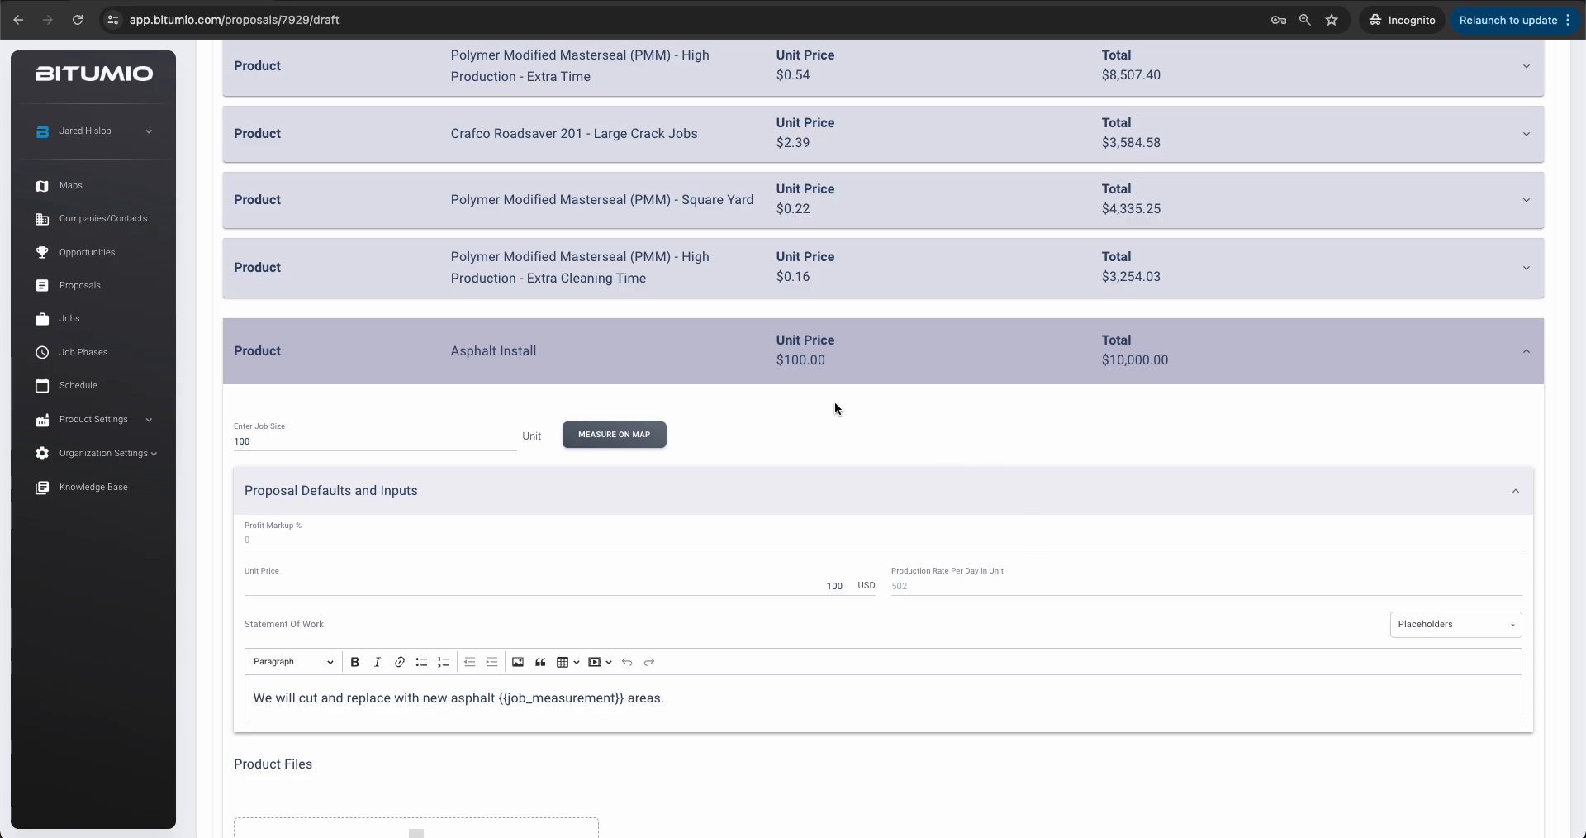
left_click(904, 371)
scroll(903, 400, "down", 3)
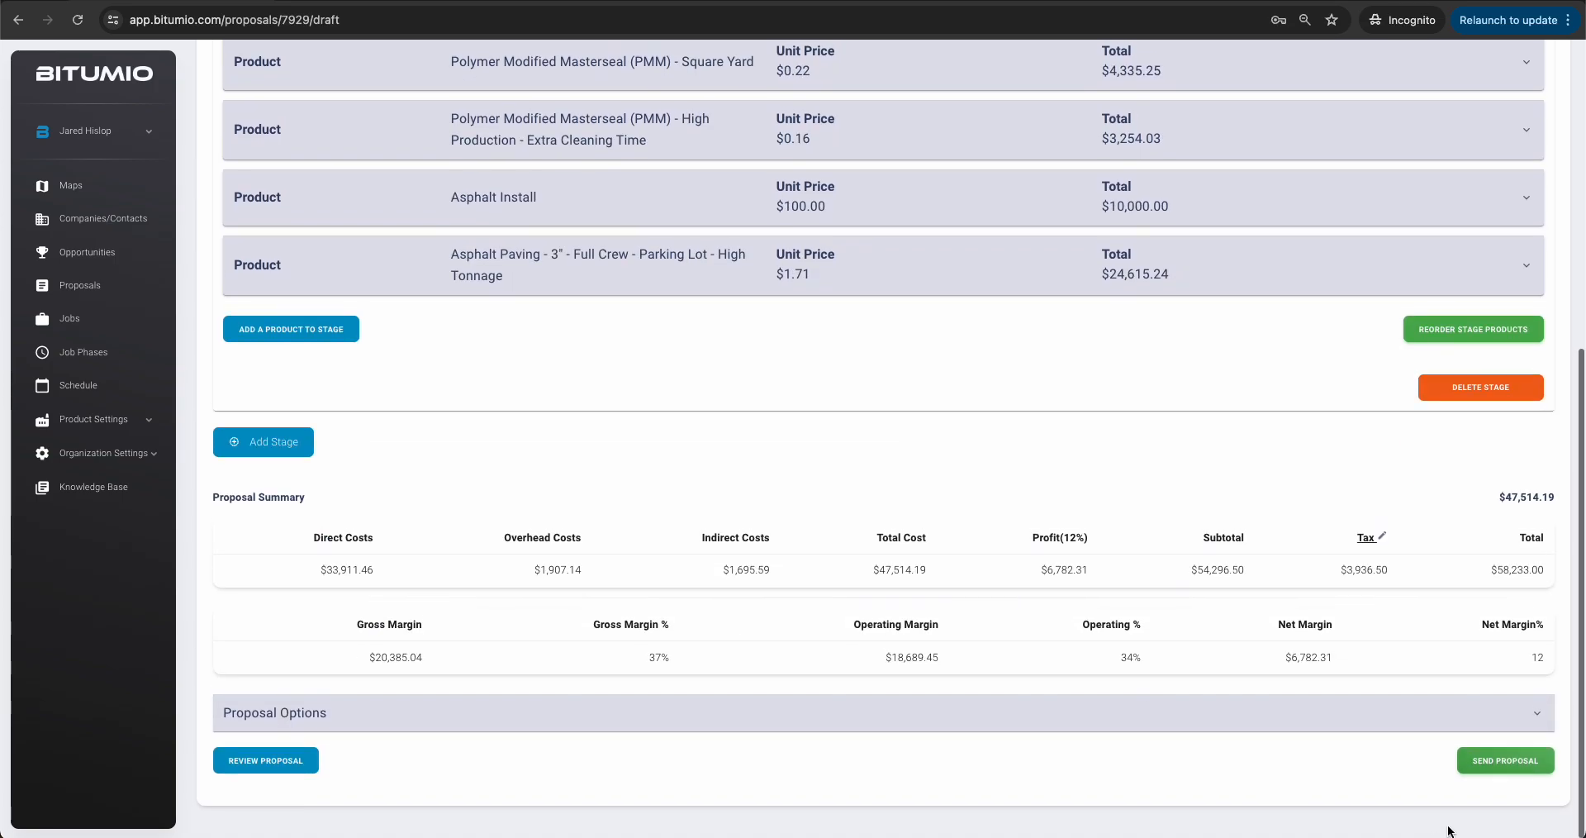
left_click(1502, 773)
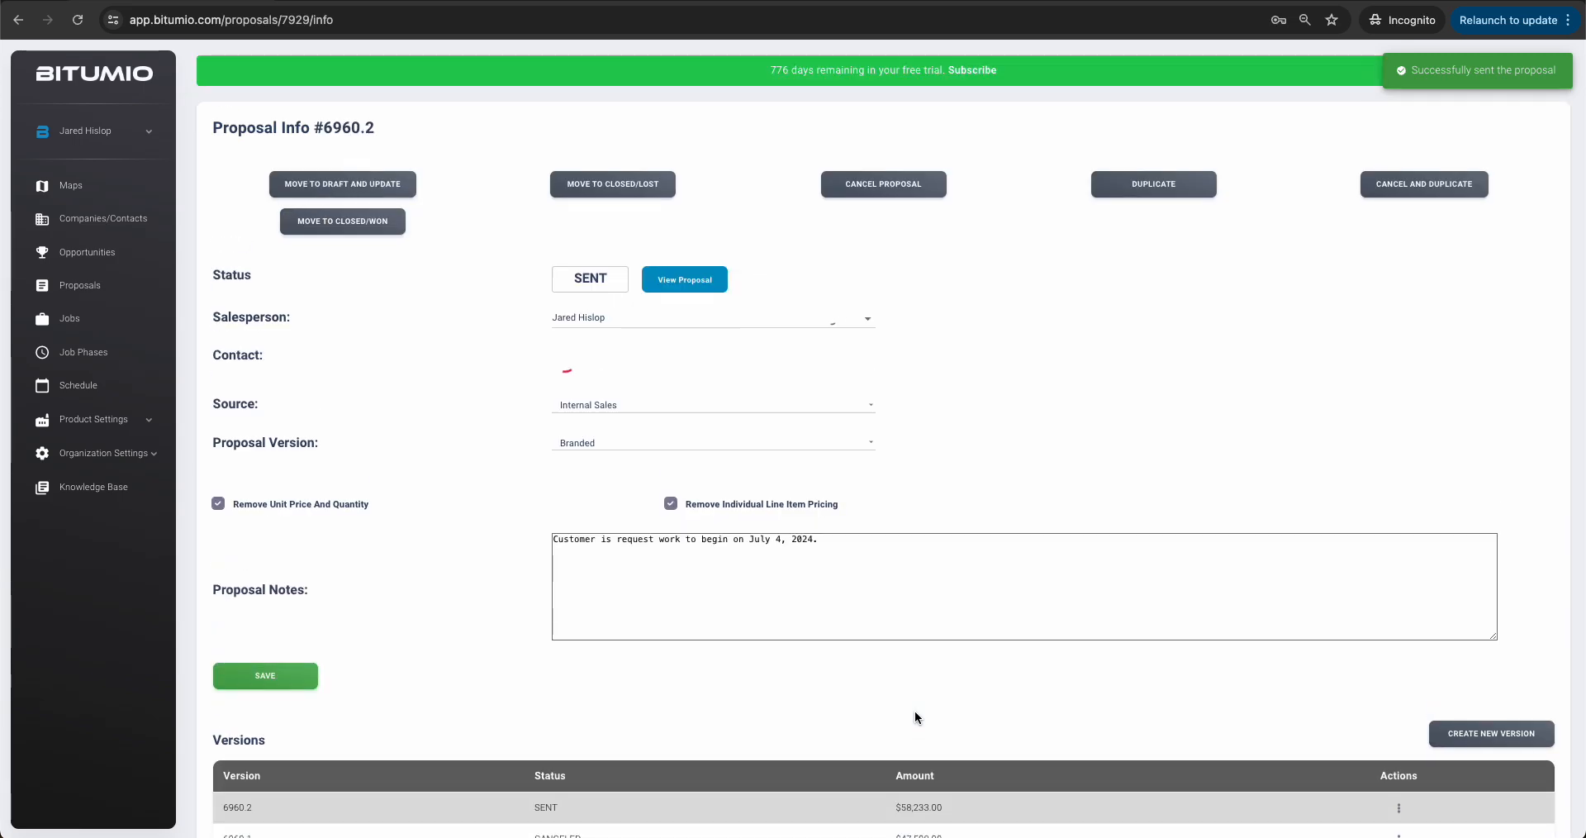
Check the proposal number and compare the amounts of the sent and canceled versions in the Versions table
left_click(405, 126)
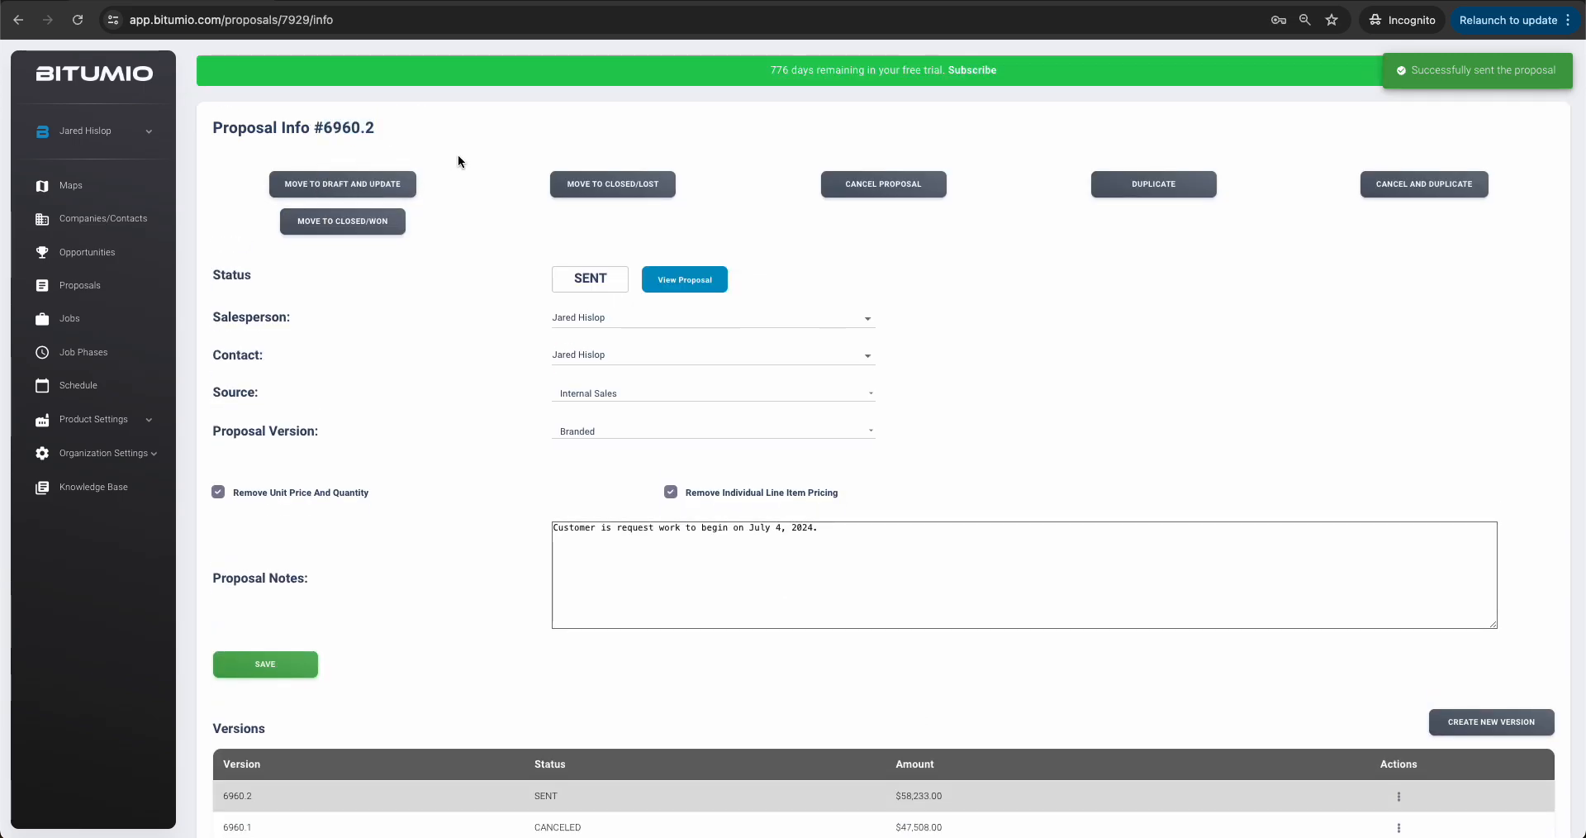
scroll(550, 329, "down", 2)
left_click_drag(901, 596, 944, 597)
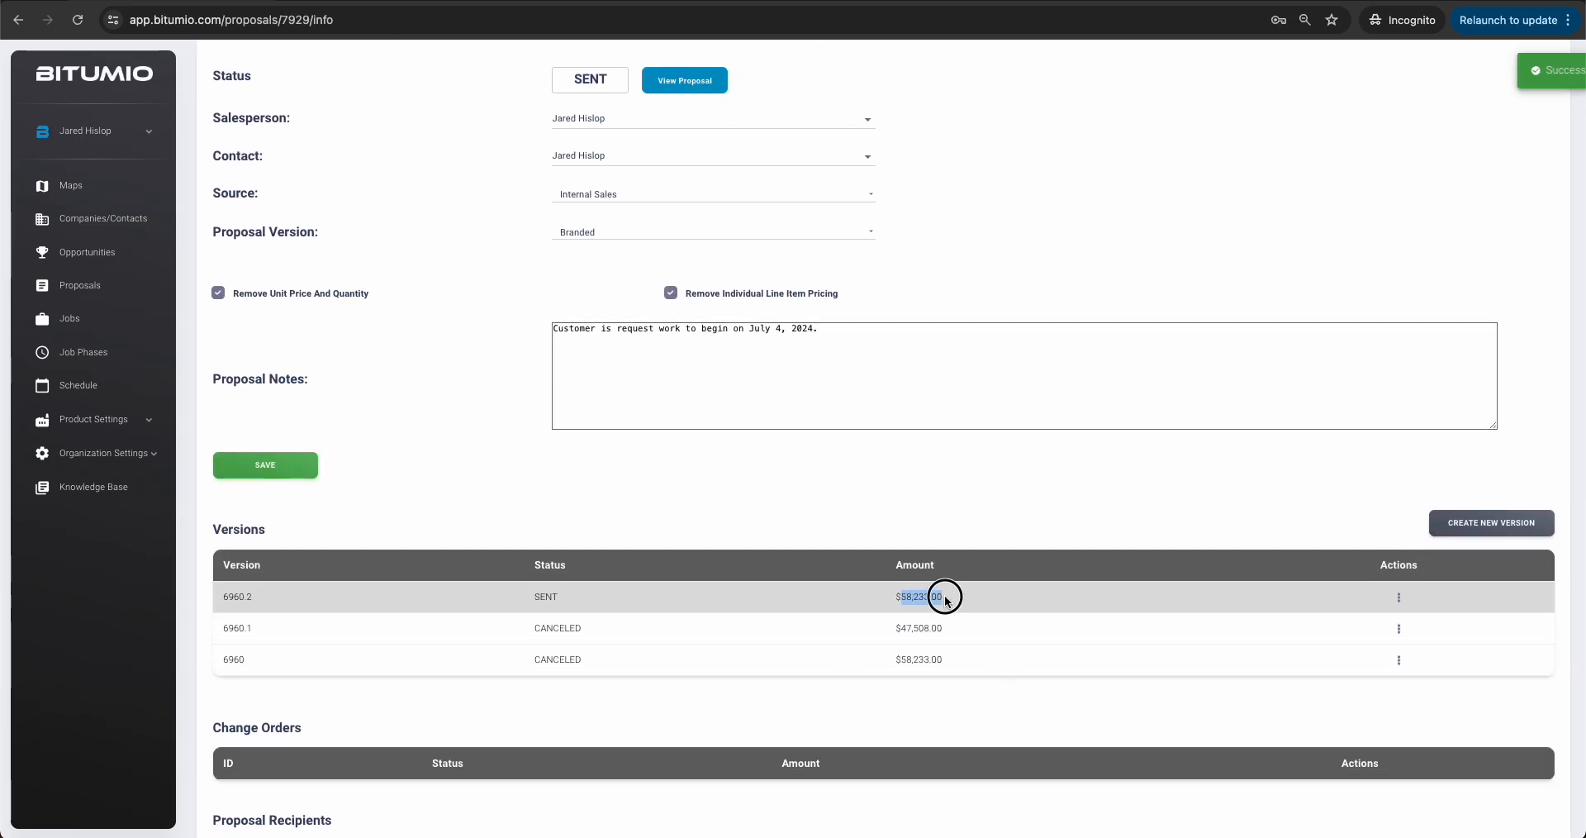
left_click(930, 601)
scroll(798, 589, "up", 3)
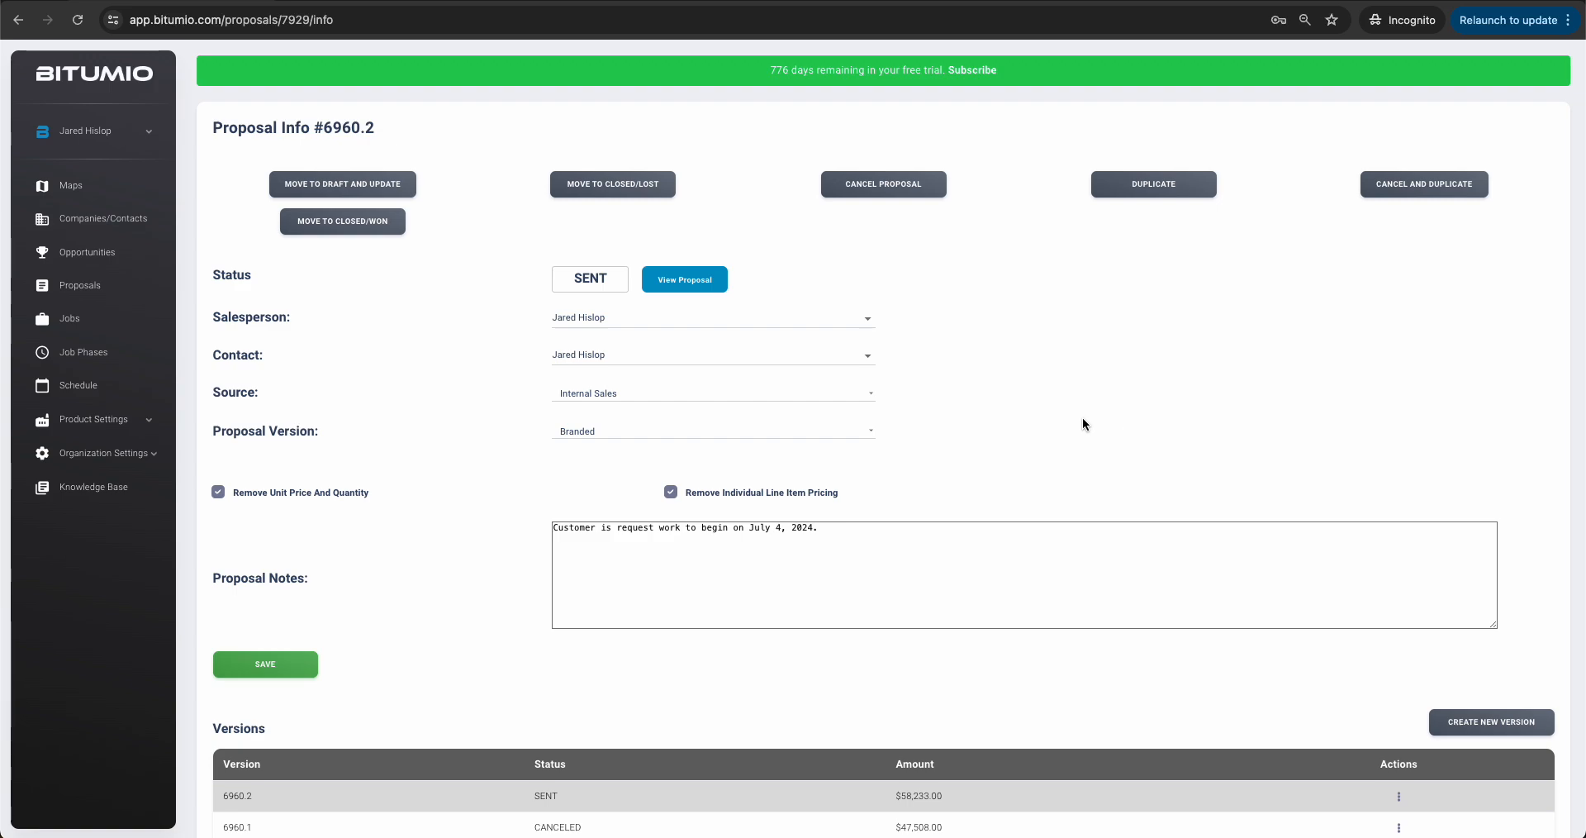
scroll(1083, 422, "down", 2)
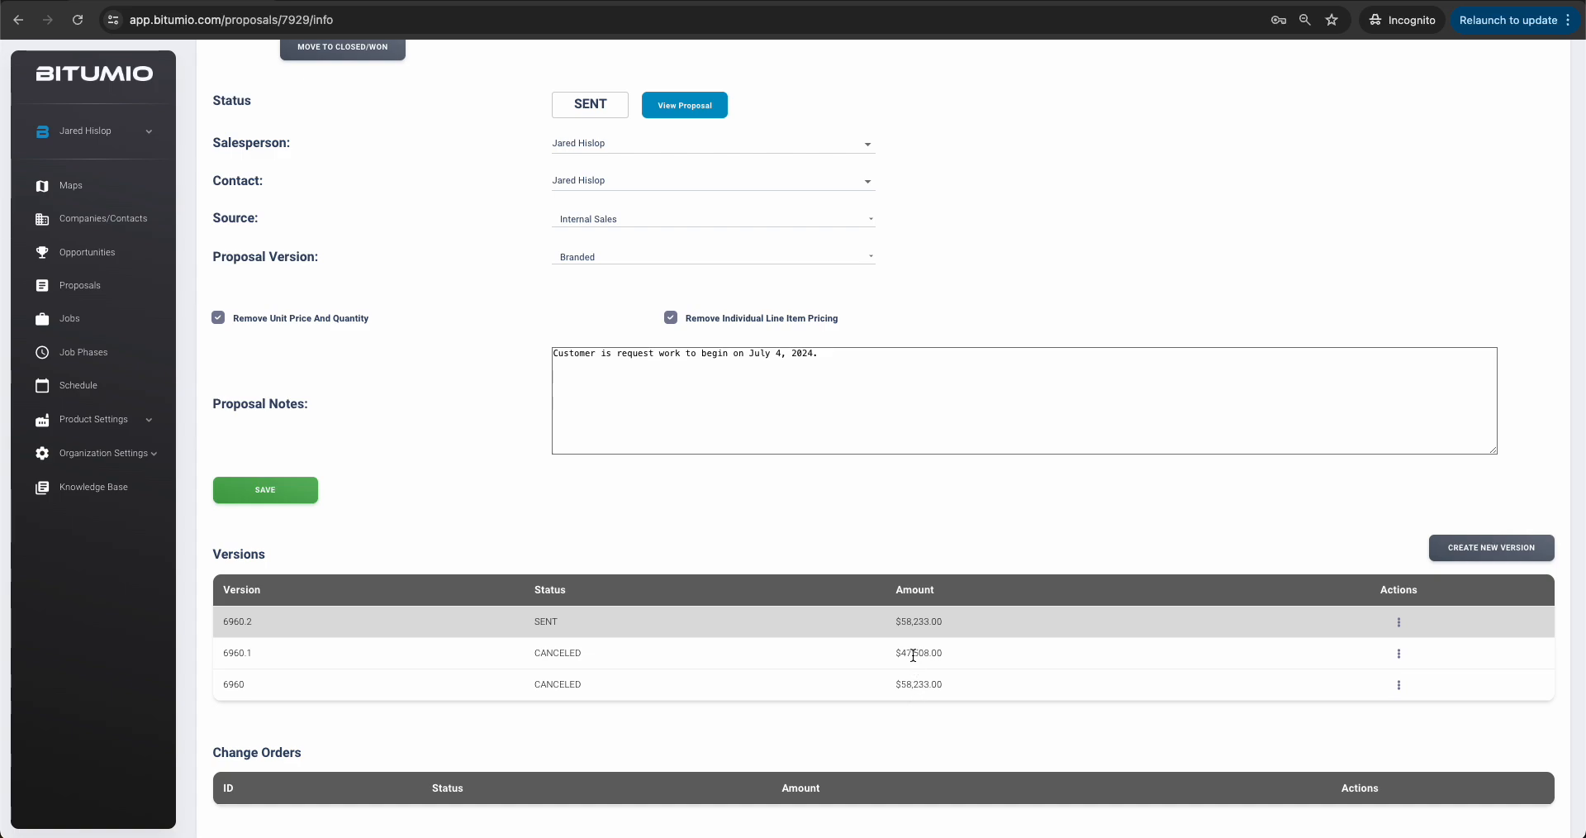
scroll(913, 655, "up", 1)
scroll(909, 661, "down", 1)
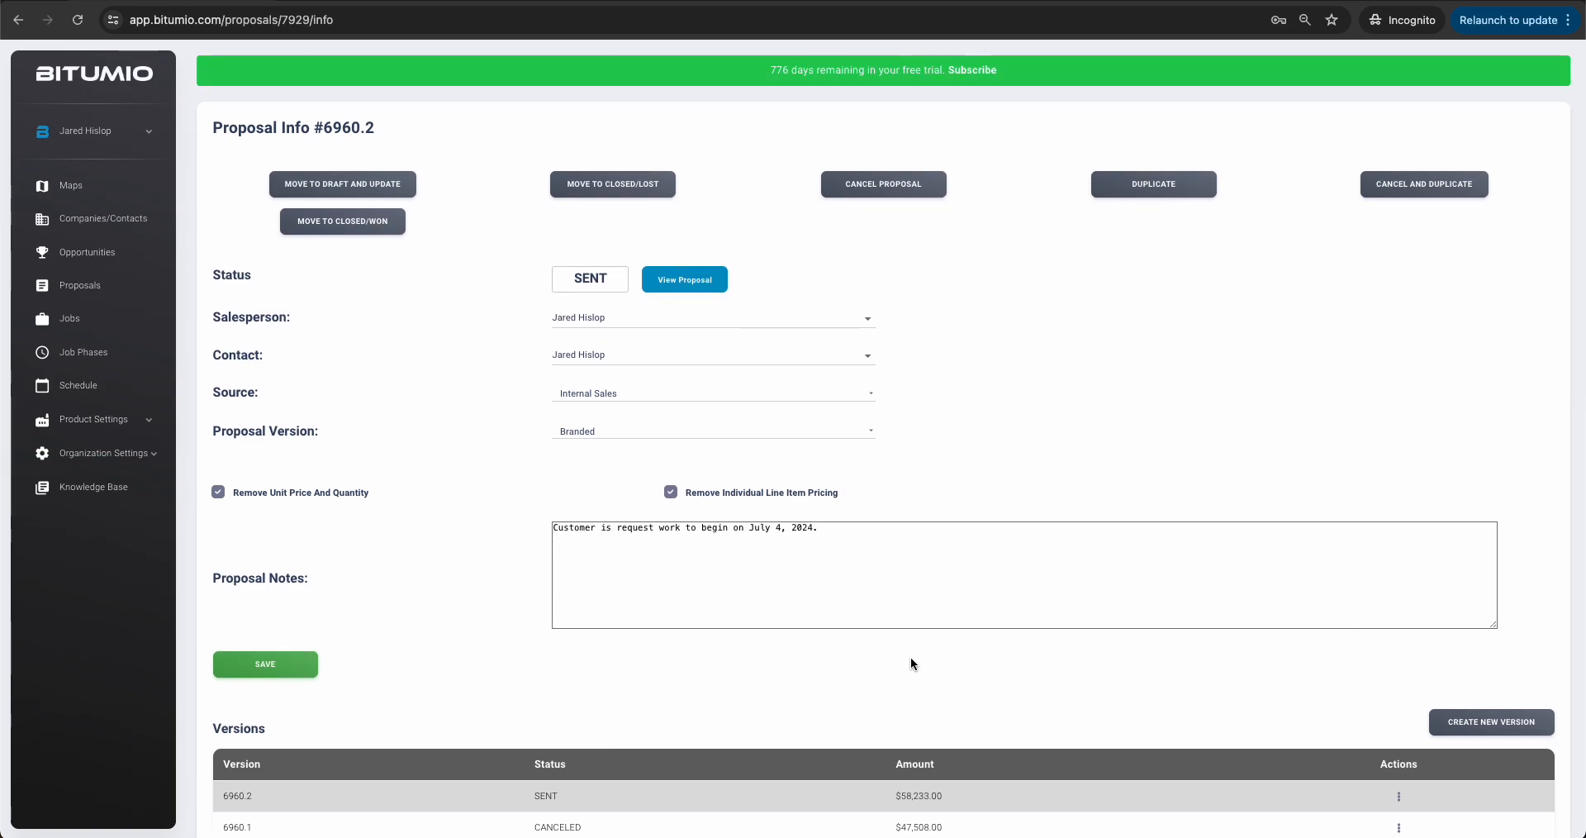
Move the sent proposal to closed/won and open the Chik fil a - Grade and Pave job created from it
left_click(330, 221)
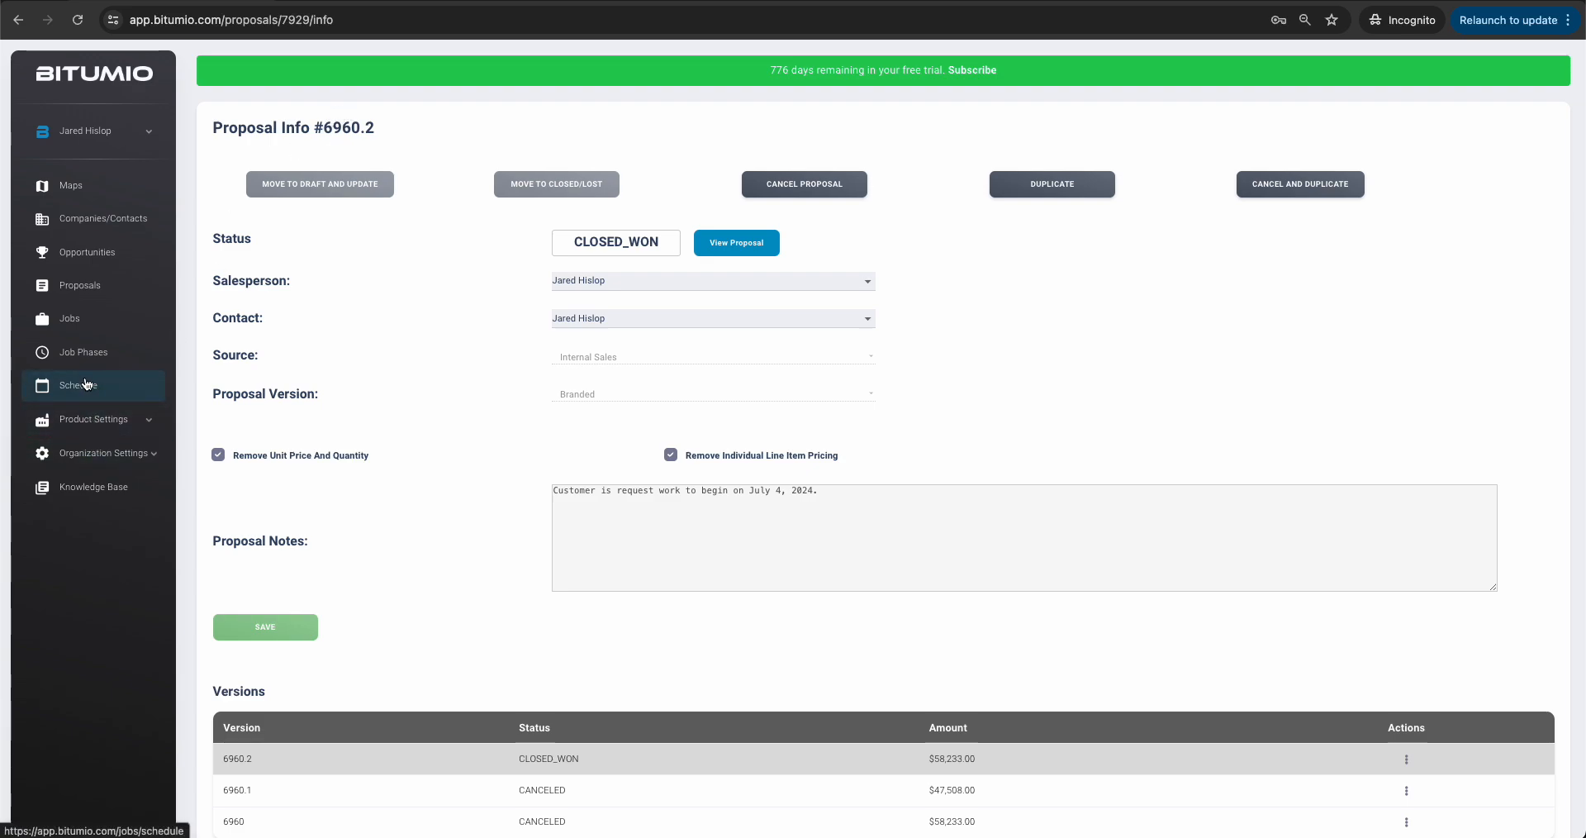
left_click(83, 319)
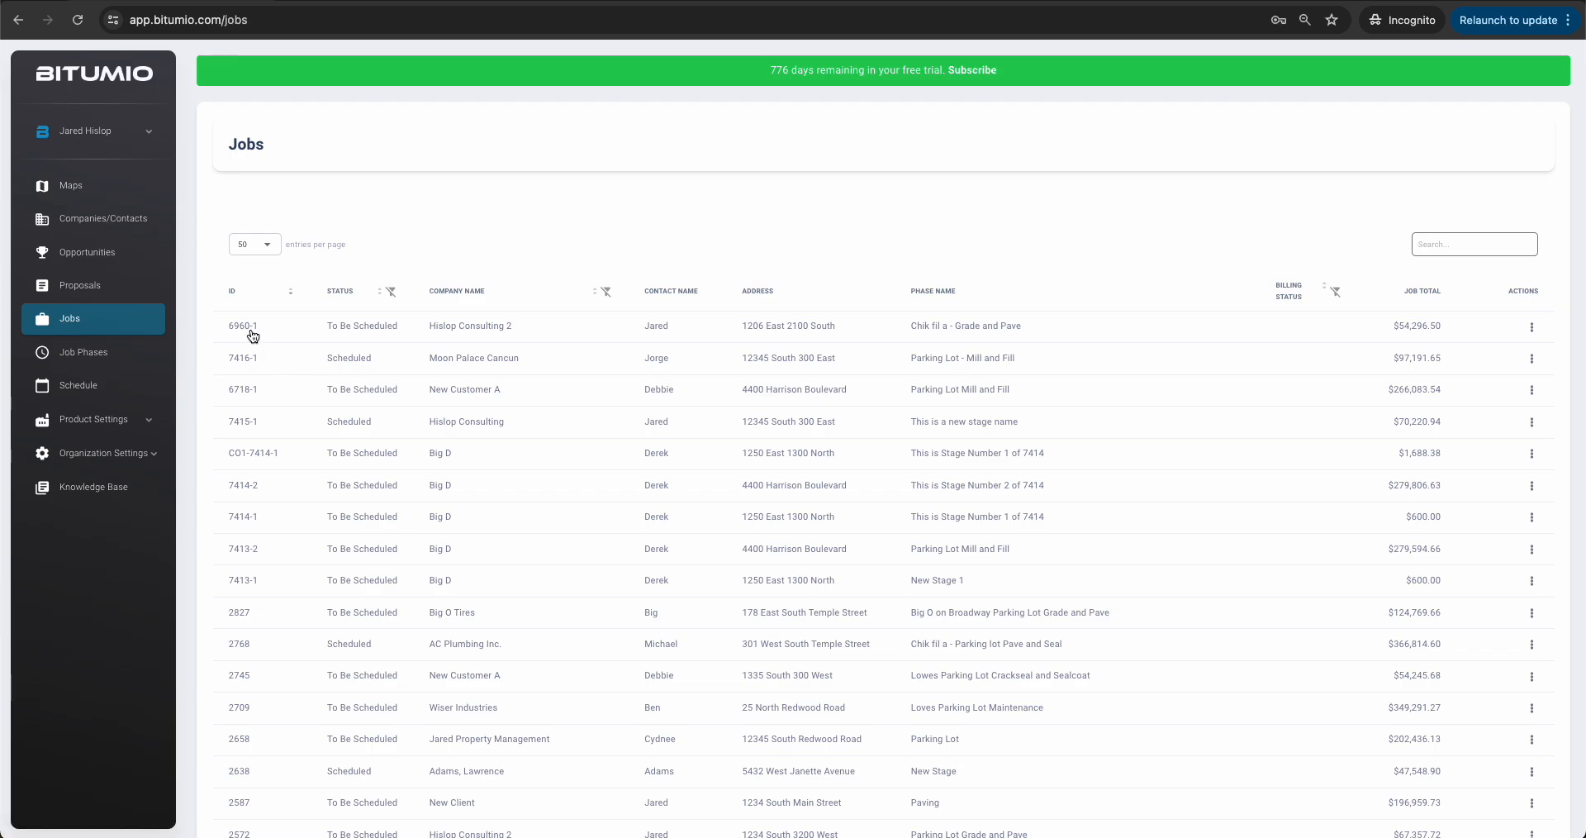
left_click(244, 329)
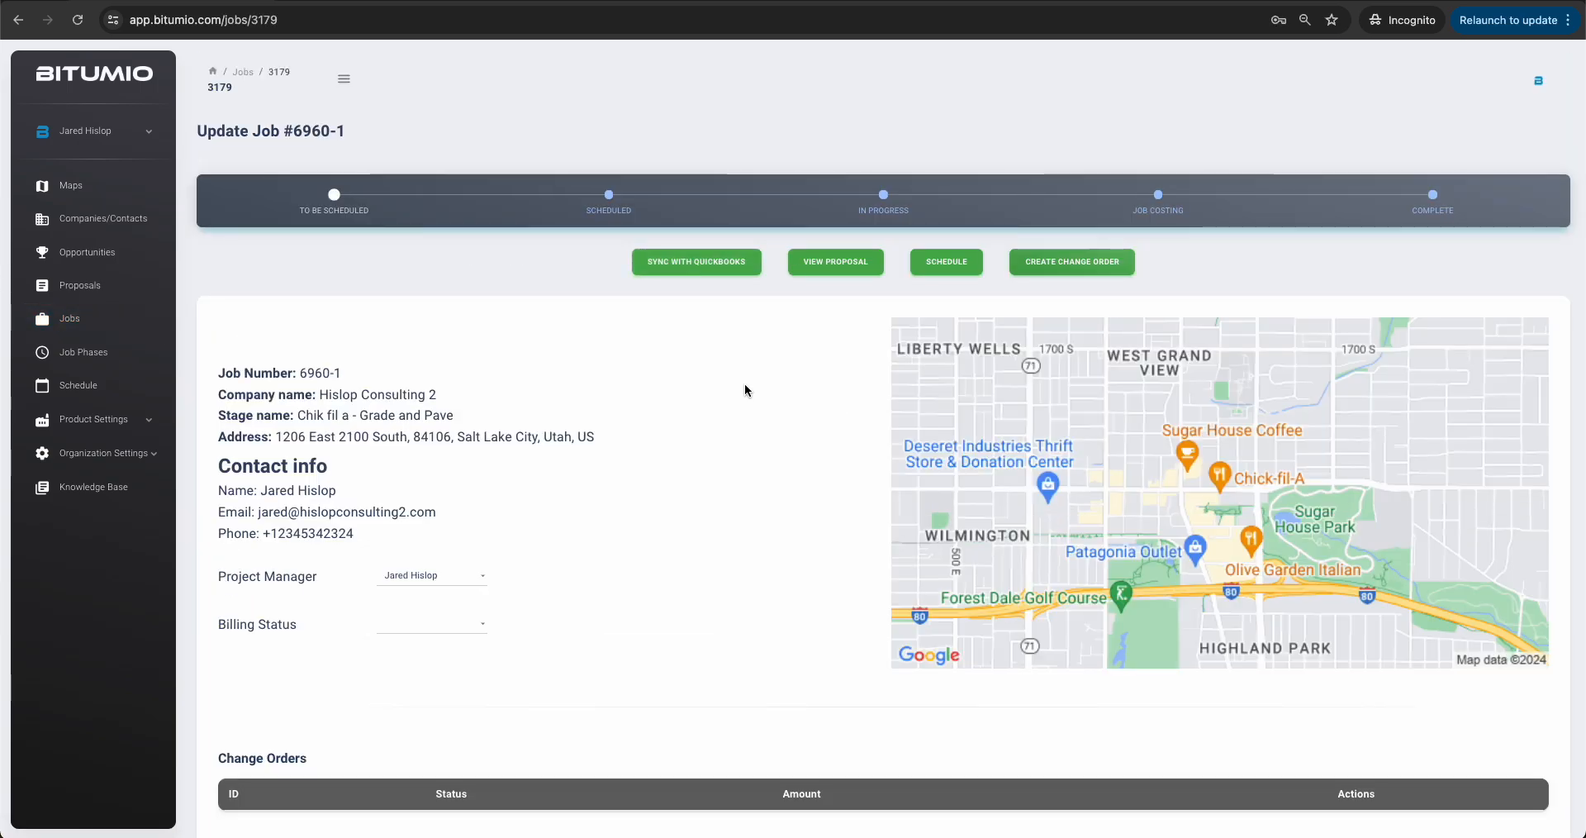
Check the job's Change Orders section and create a change order that adds a separate job to the scope
scroll(741, 385, "down", 3)
scroll(741, 383, "up", 3)
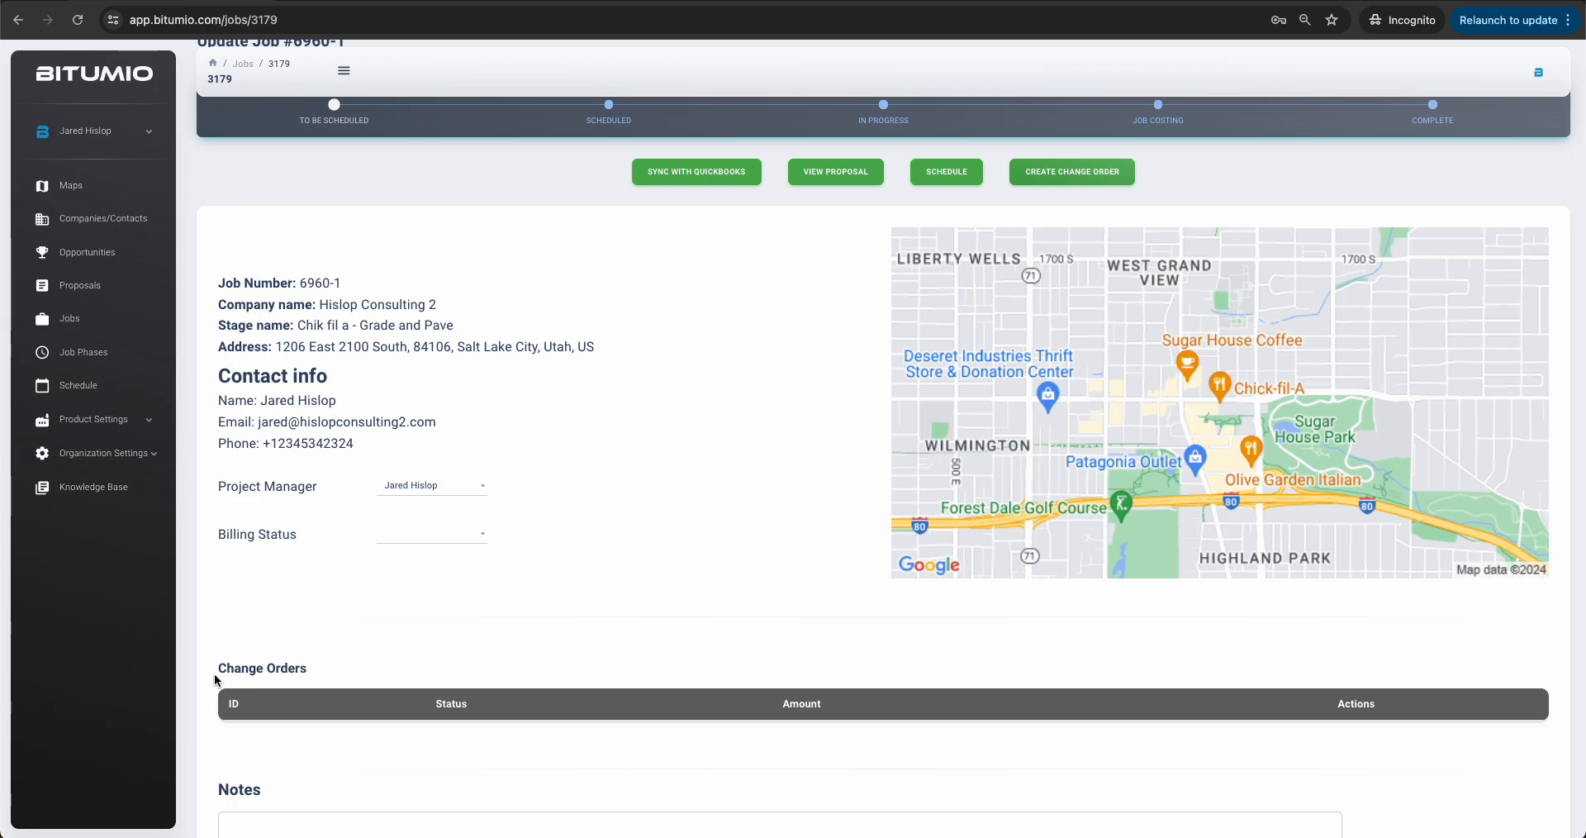
scroll(766, 544, "up", 2)
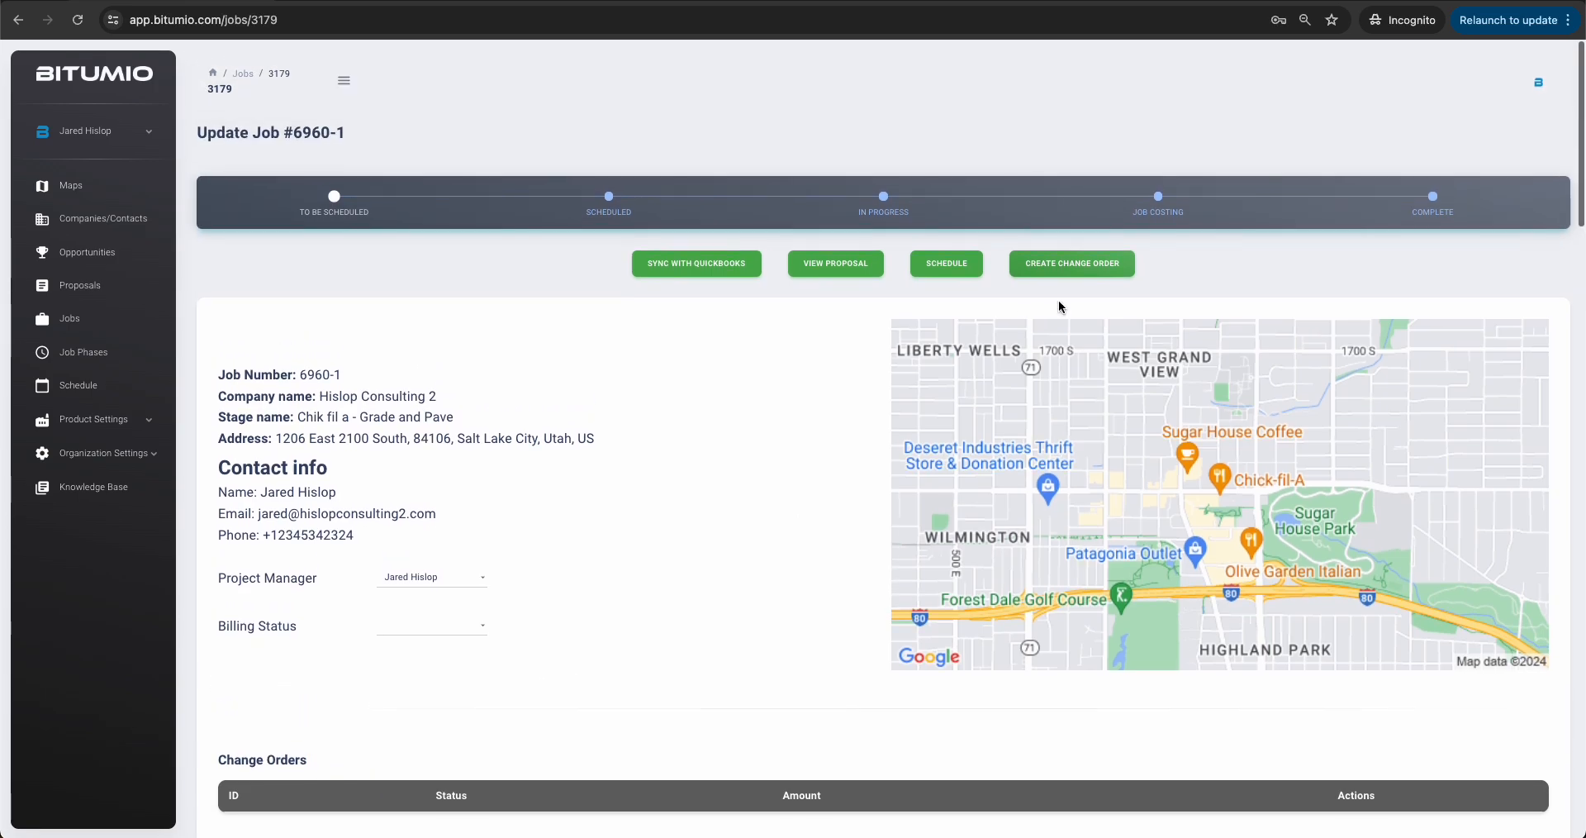
left_click(1070, 263)
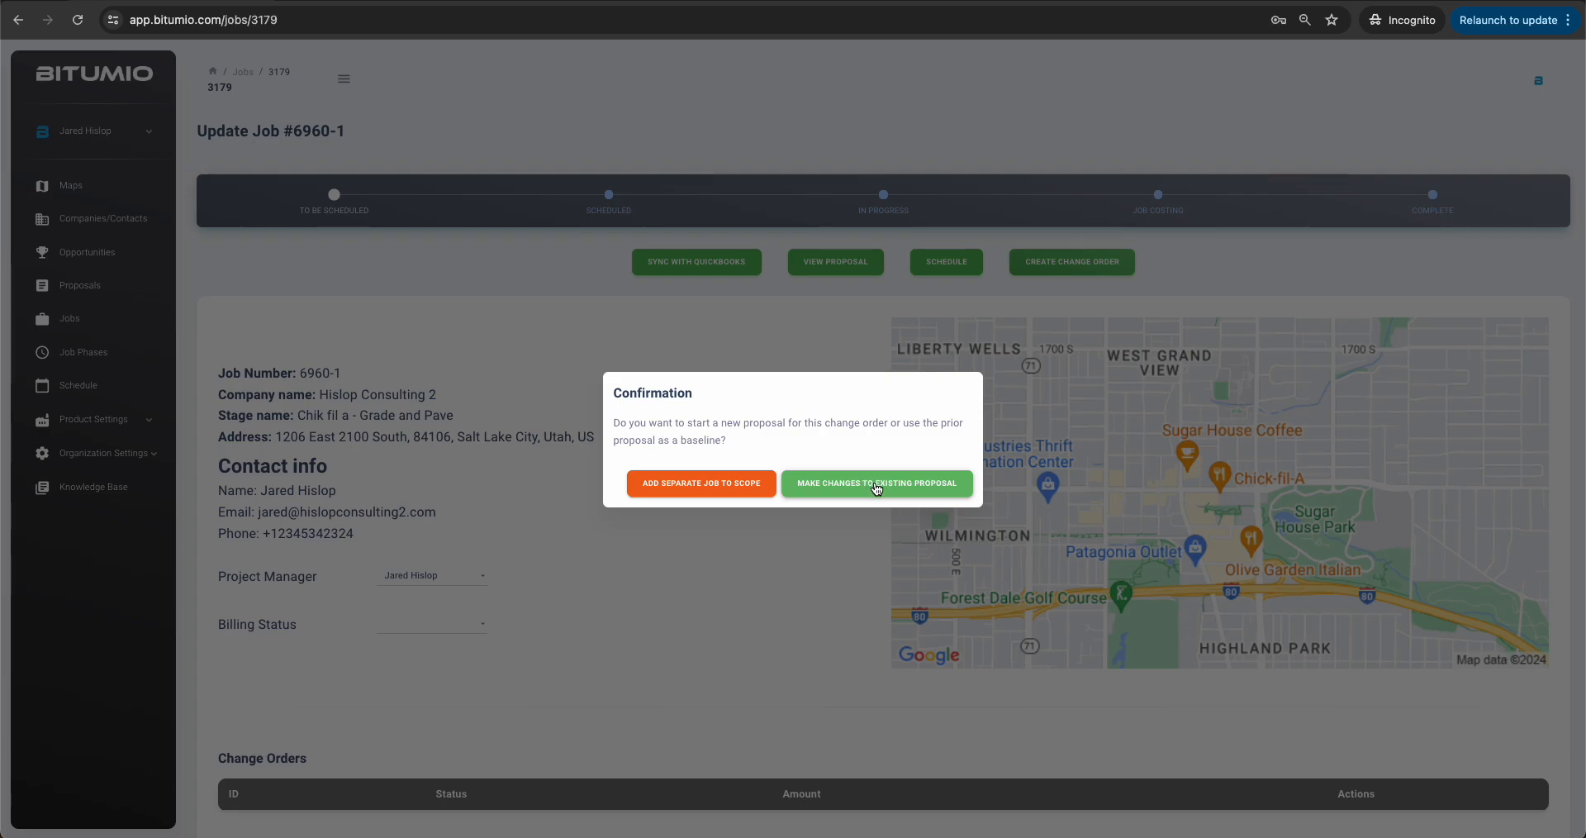
left_click(695, 488)
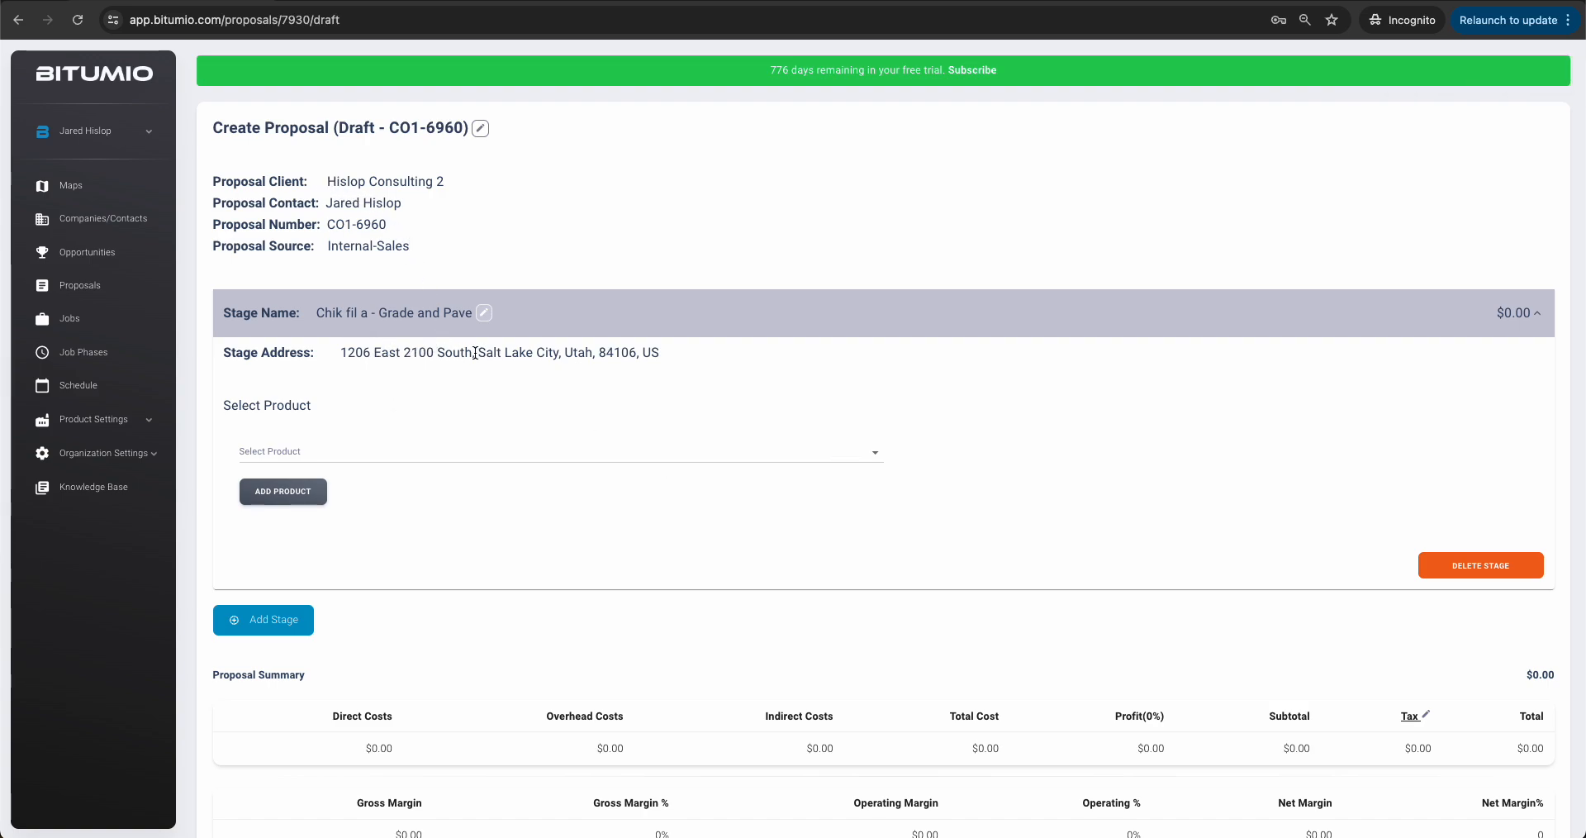
Add the Curb and Gutter product to the change order's Chik fil a - Grade and Pave stage
left_click(444, 453)
scroll(390, 587, "down", 10)
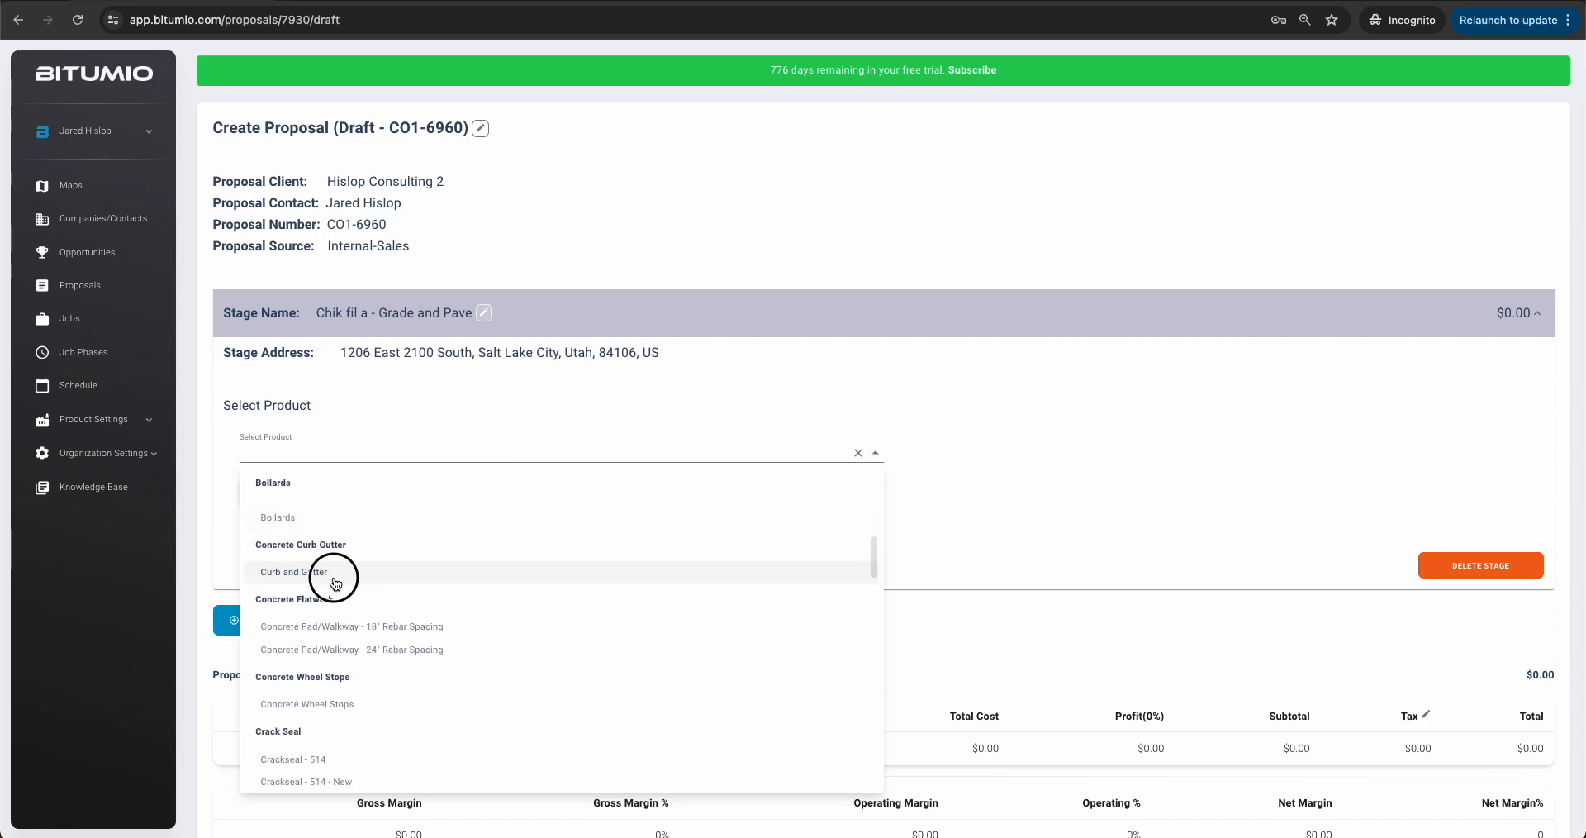
left_click(334, 582)
left_click(276, 492)
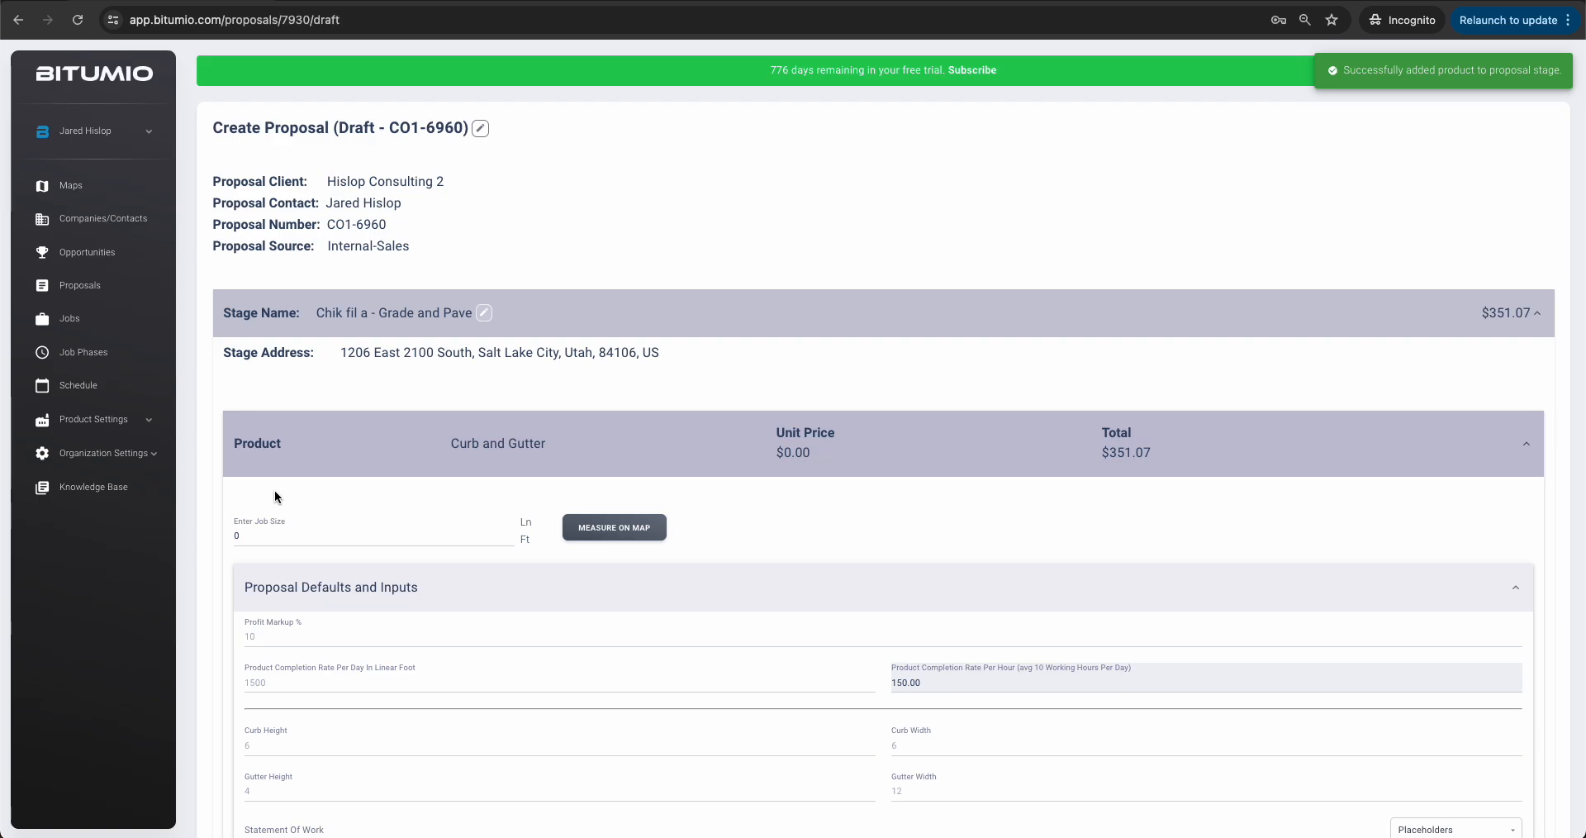
Set the Curb and Gutter job size to 500 linear feet and collapse the product
left_click(281, 534)
double_click(281, 534)
type("500")
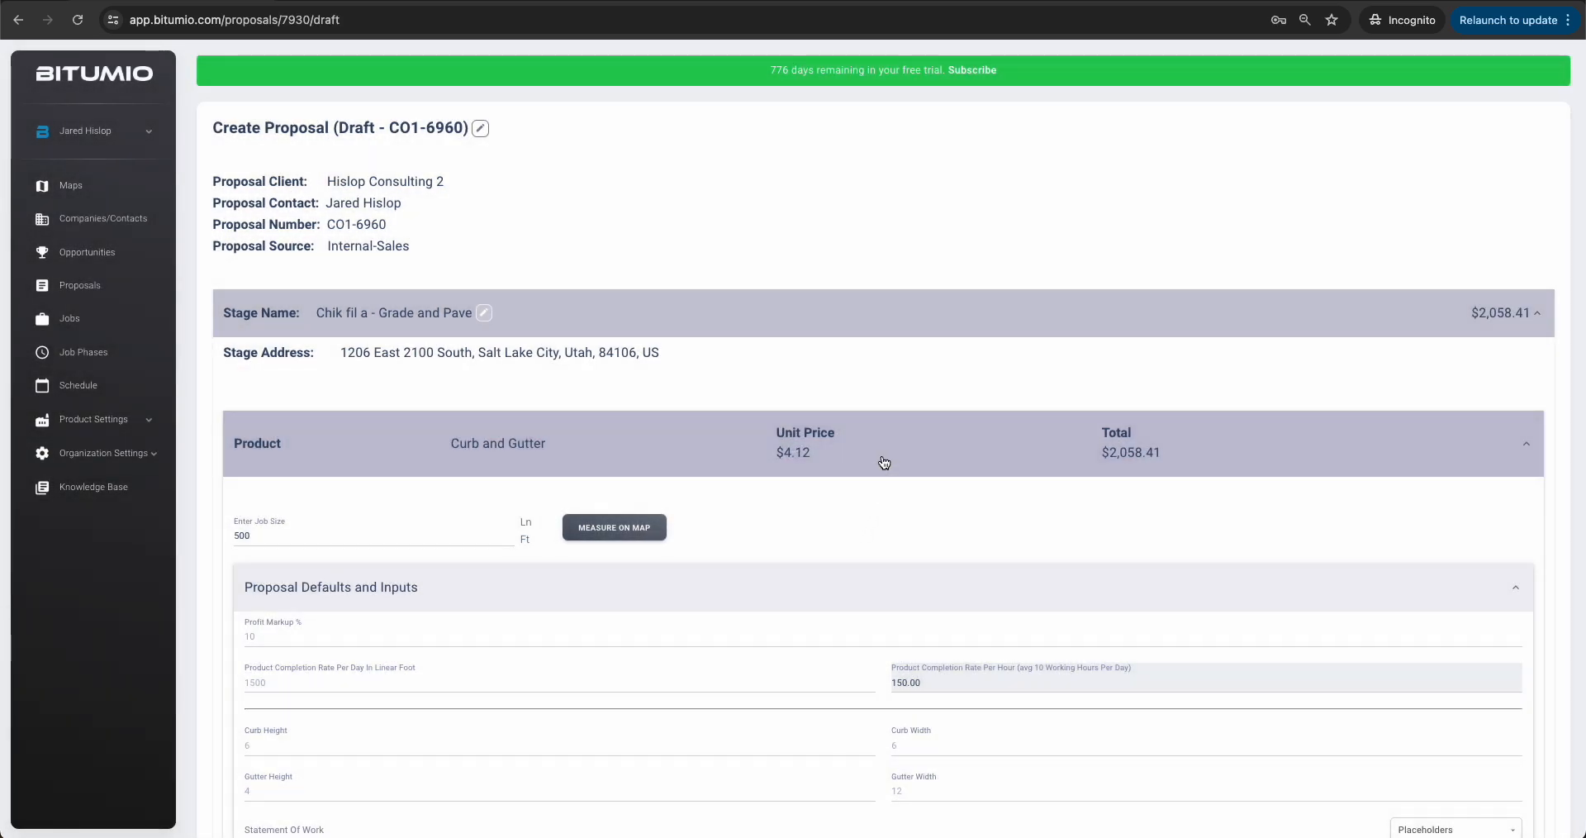
left_click(876, 454)
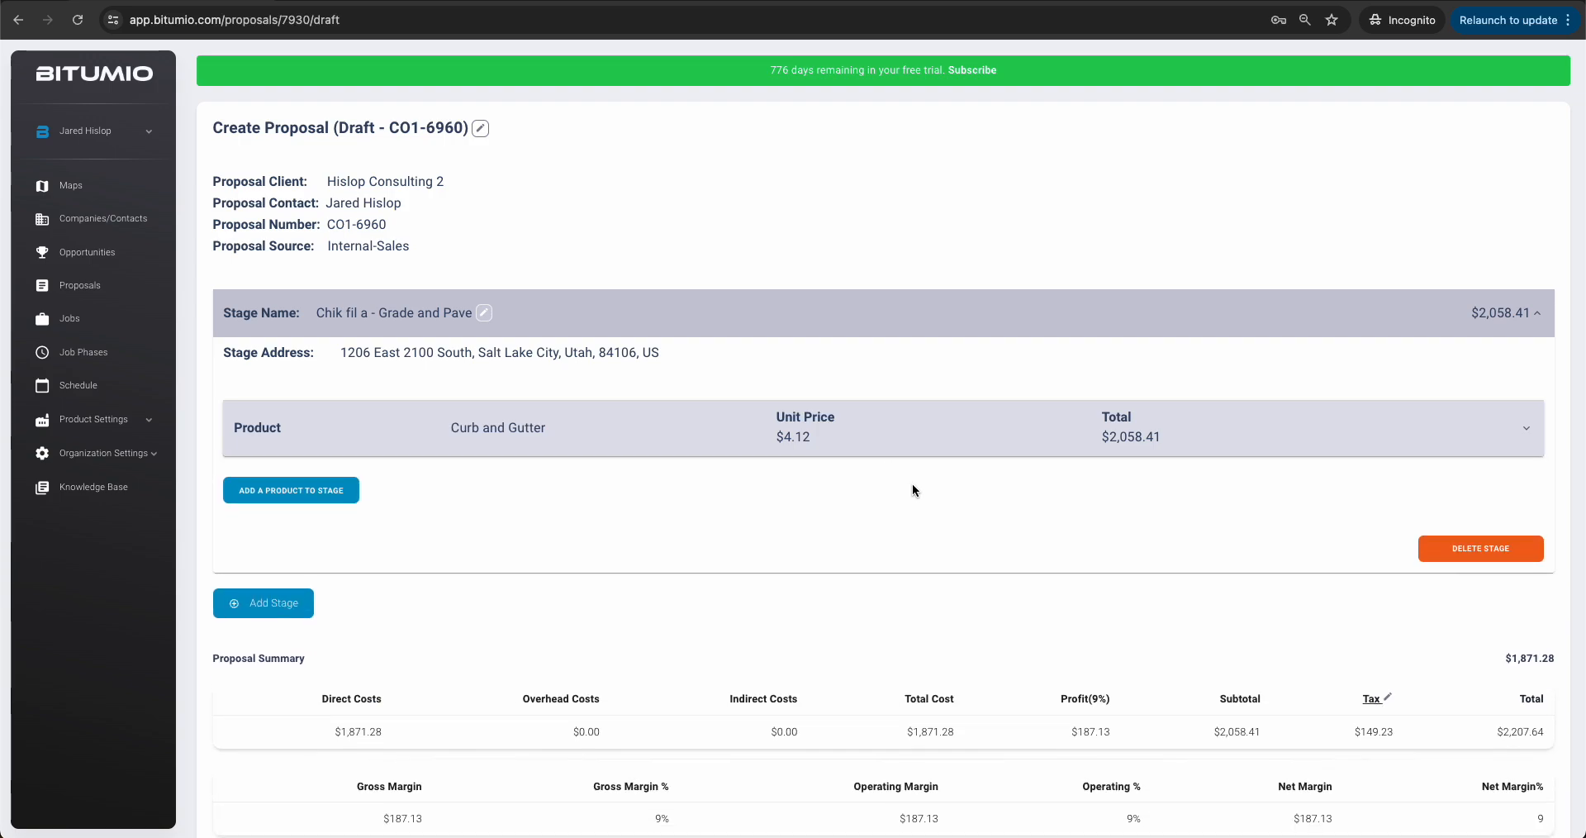
Review the Curb and Gutter product's calculated inputs, material costs and equipment costs
scroll(934, 498, "down", 3)
left_click(897, 318)
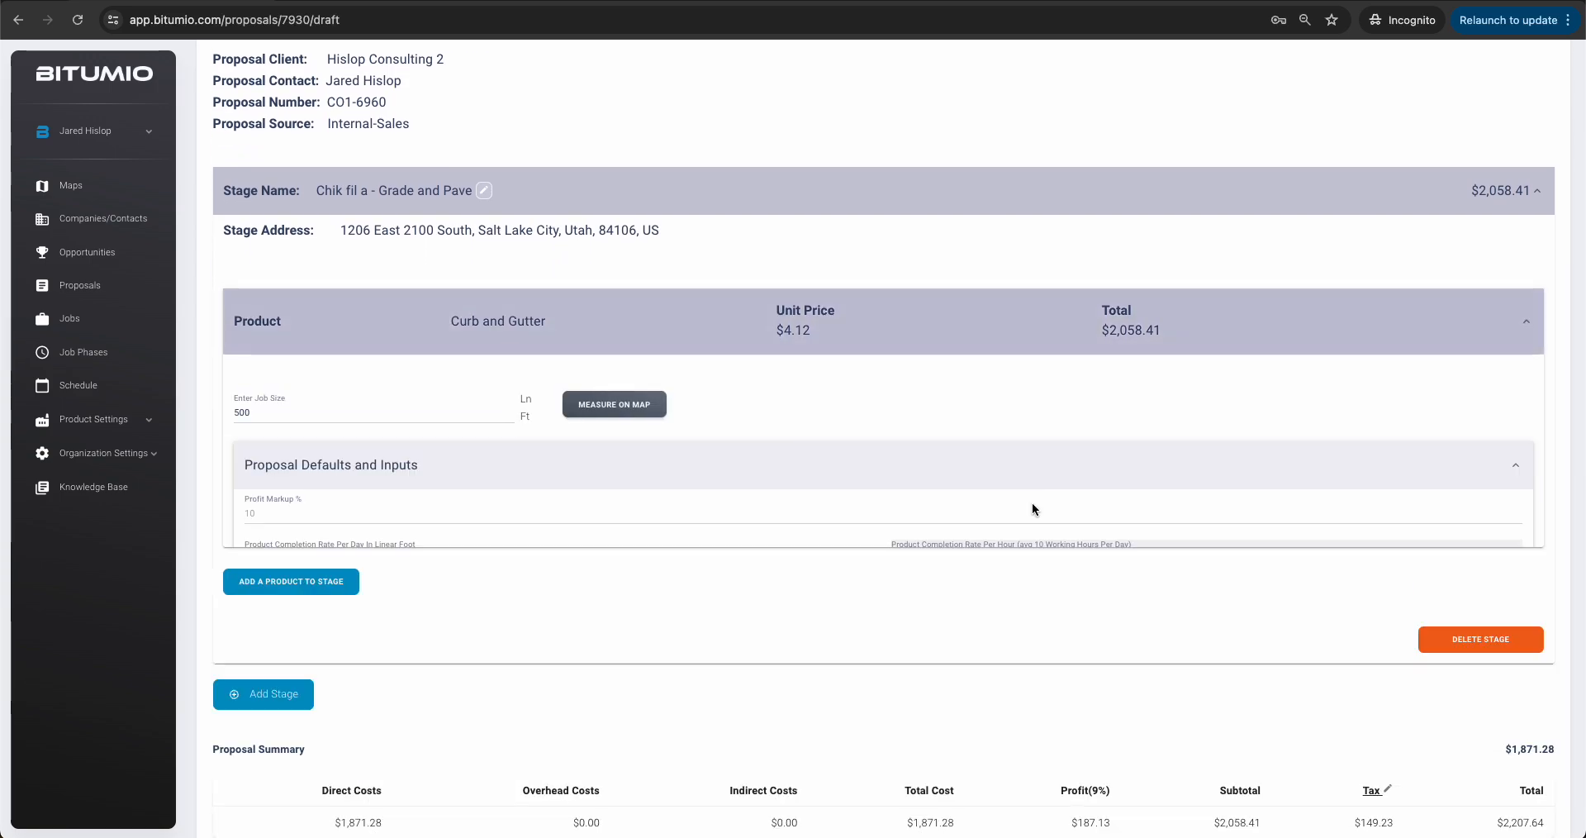
scroll(1026, 501, "down", 6)
scroll(1026, 506, "down", 6)
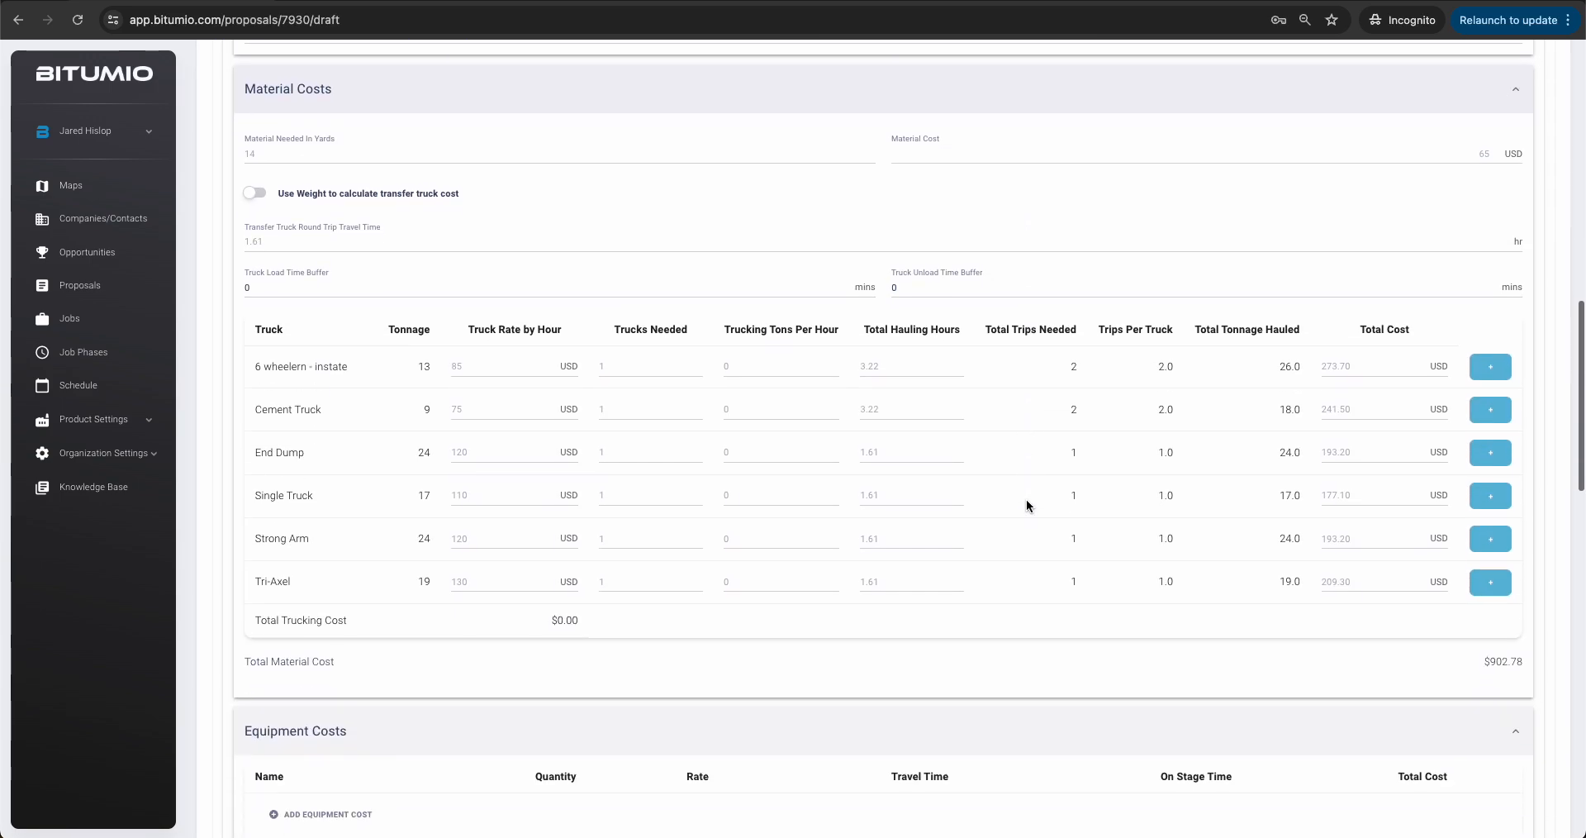
scroll(1298, 635, "down", 3)
scroll(1299, 635, "down", 4)
scroll(939, 574, "up", 18)
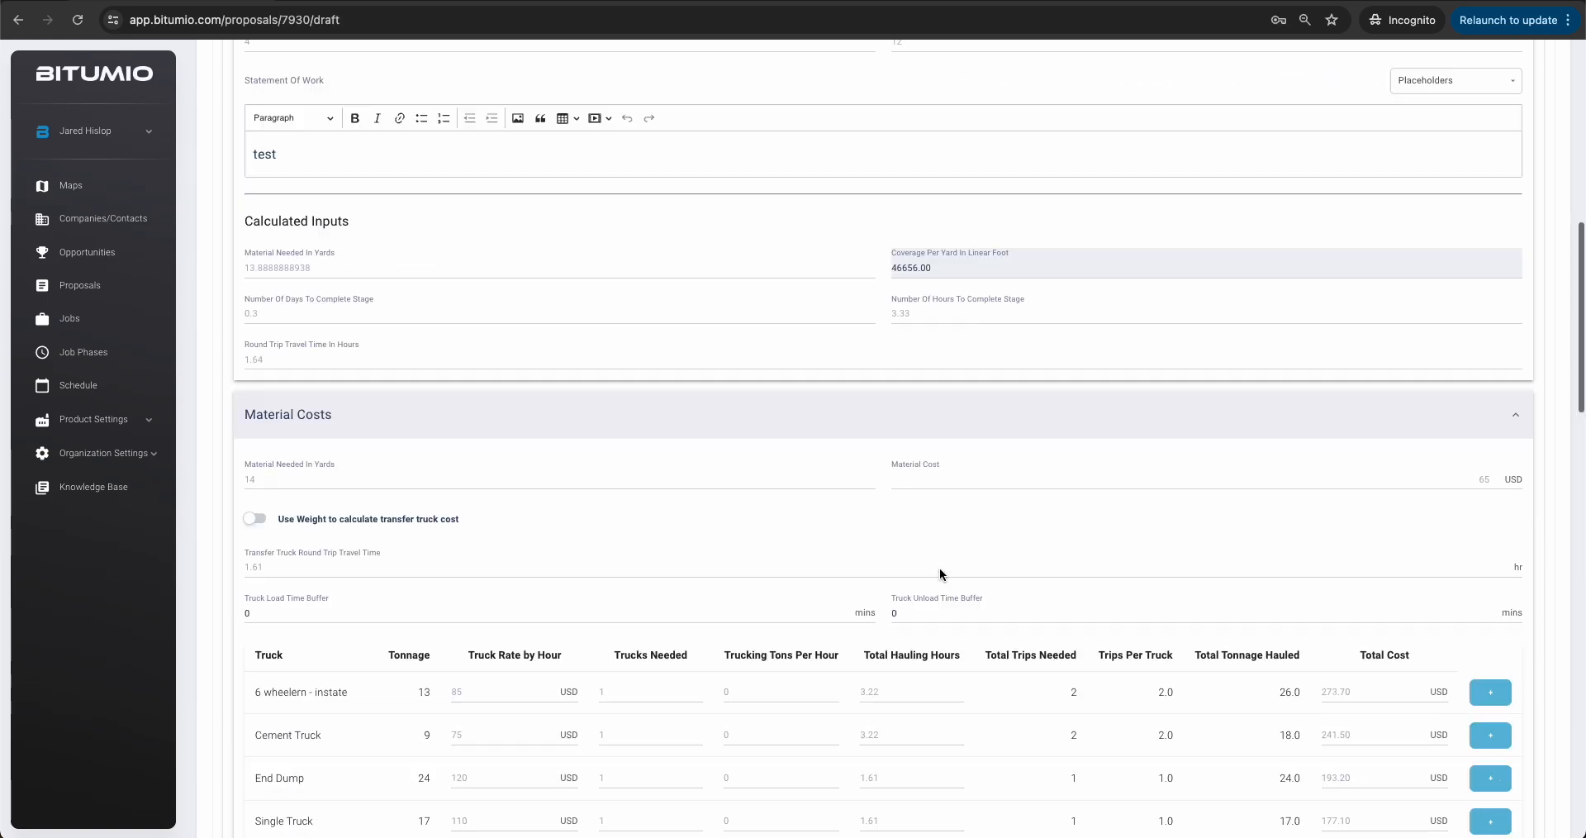
left_click(918, 294)
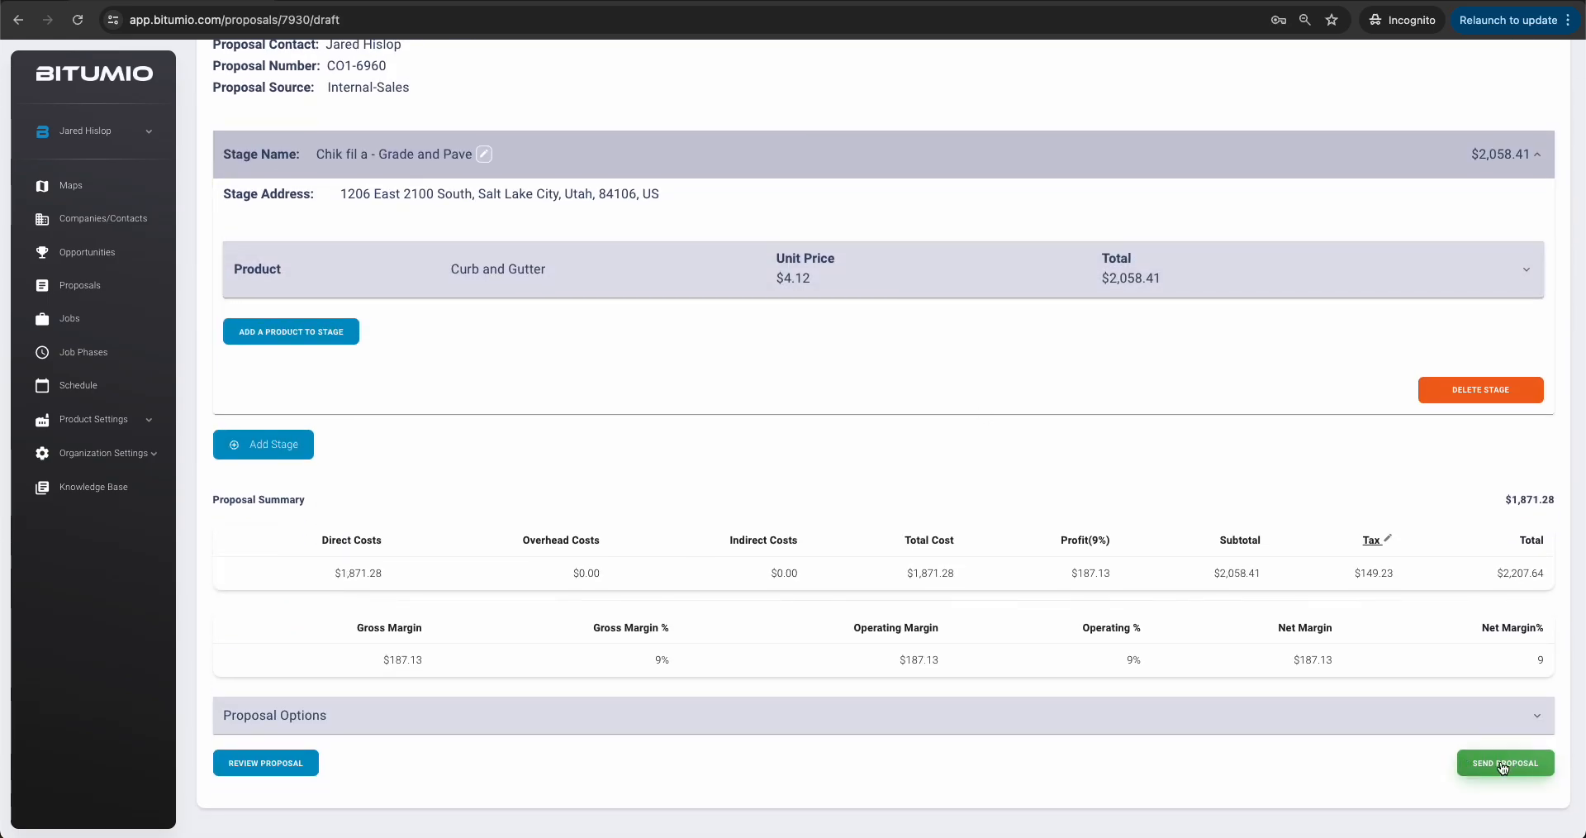
Send the change order proposal and check the change order prefix and original number in its title
left_click(1503, 765)
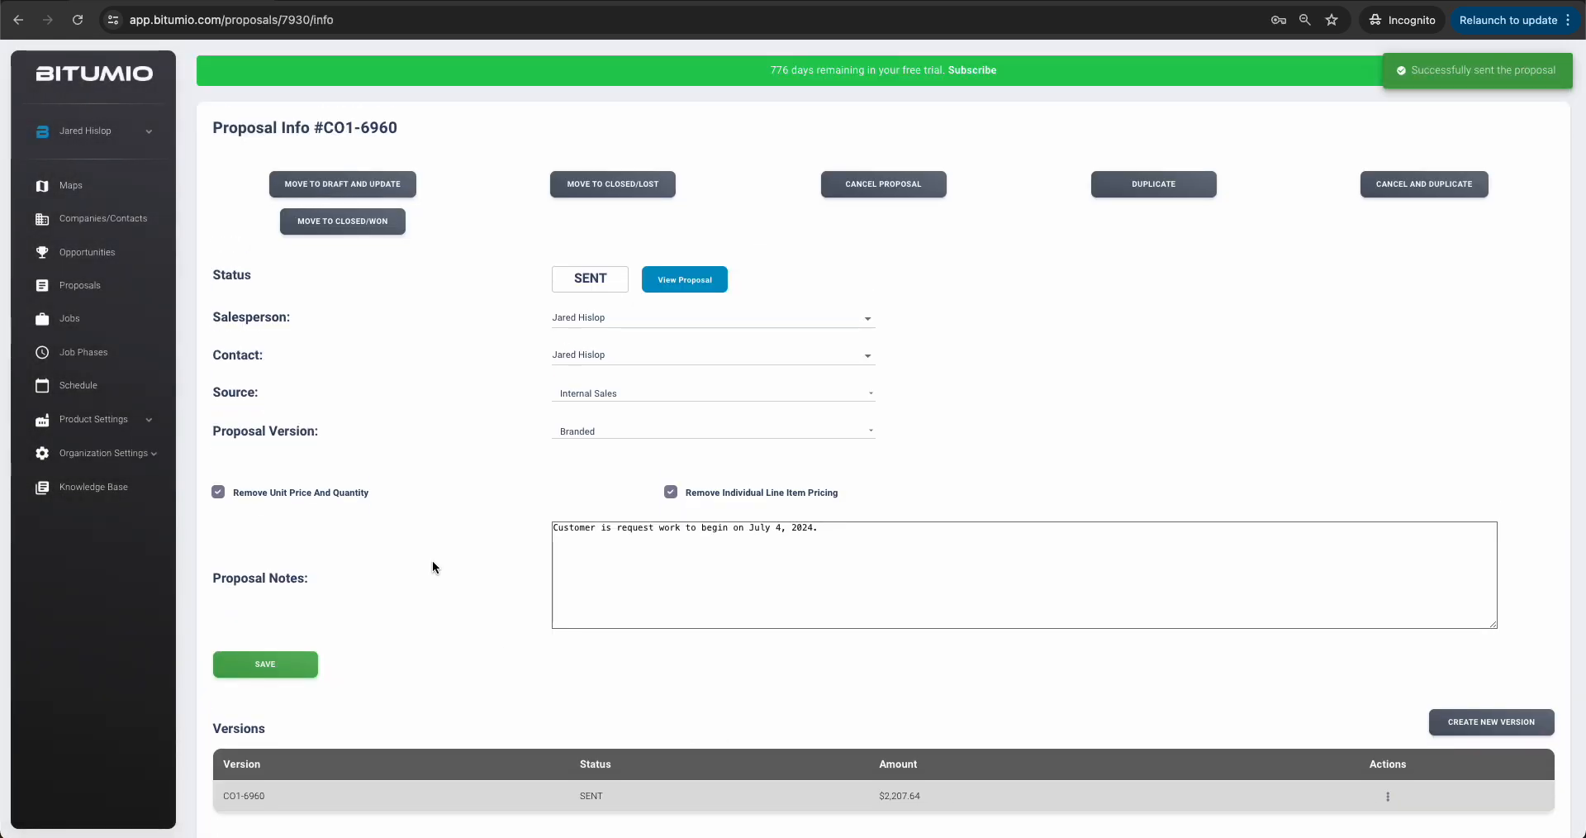
left_click_drag(324, 128, 352, 125)
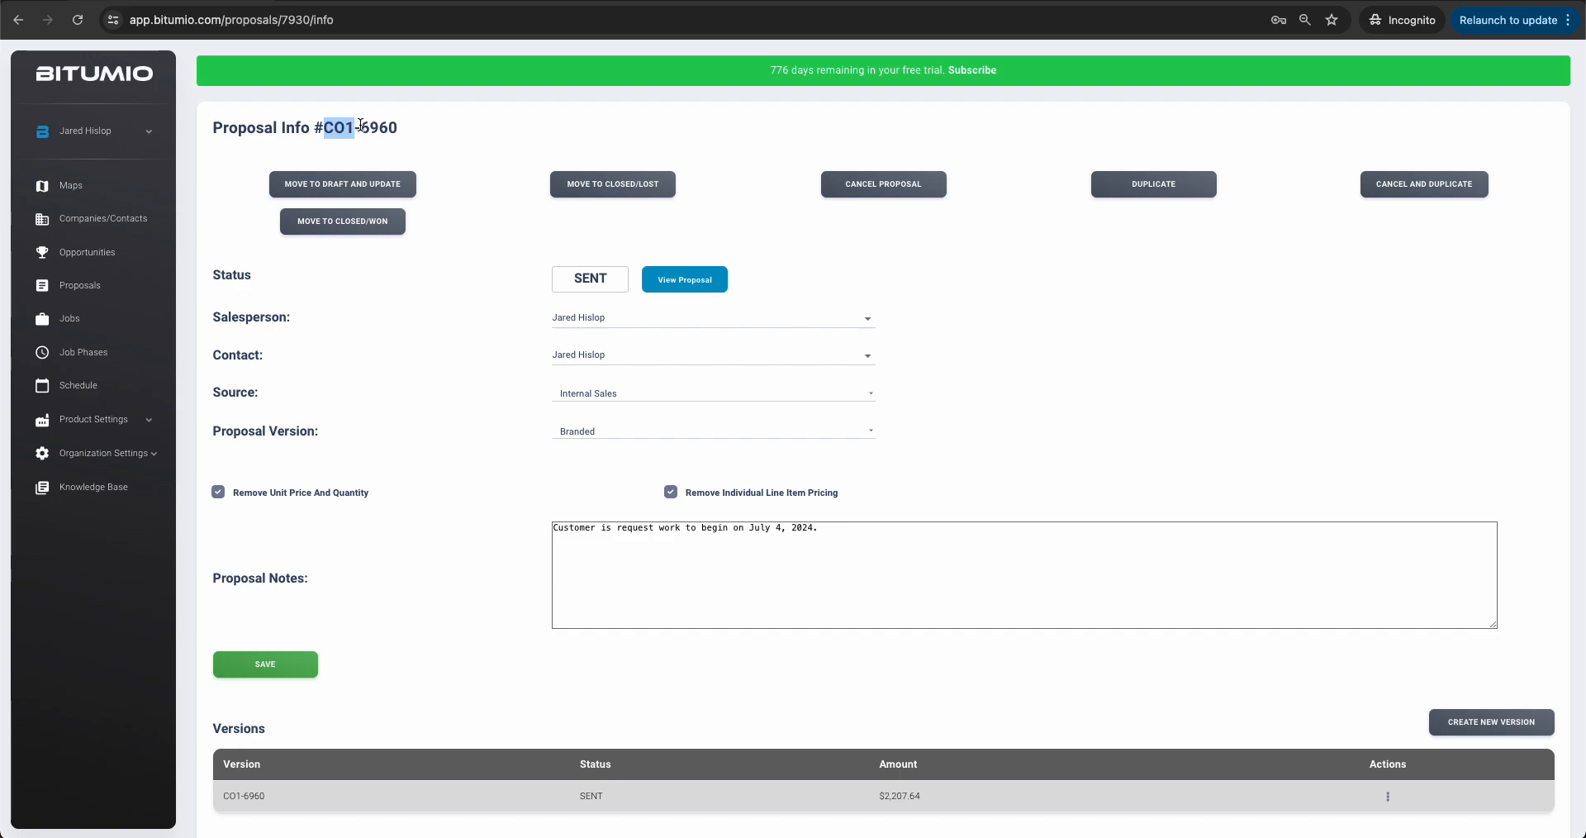
left_click_drag(361, 128, 402, 130)
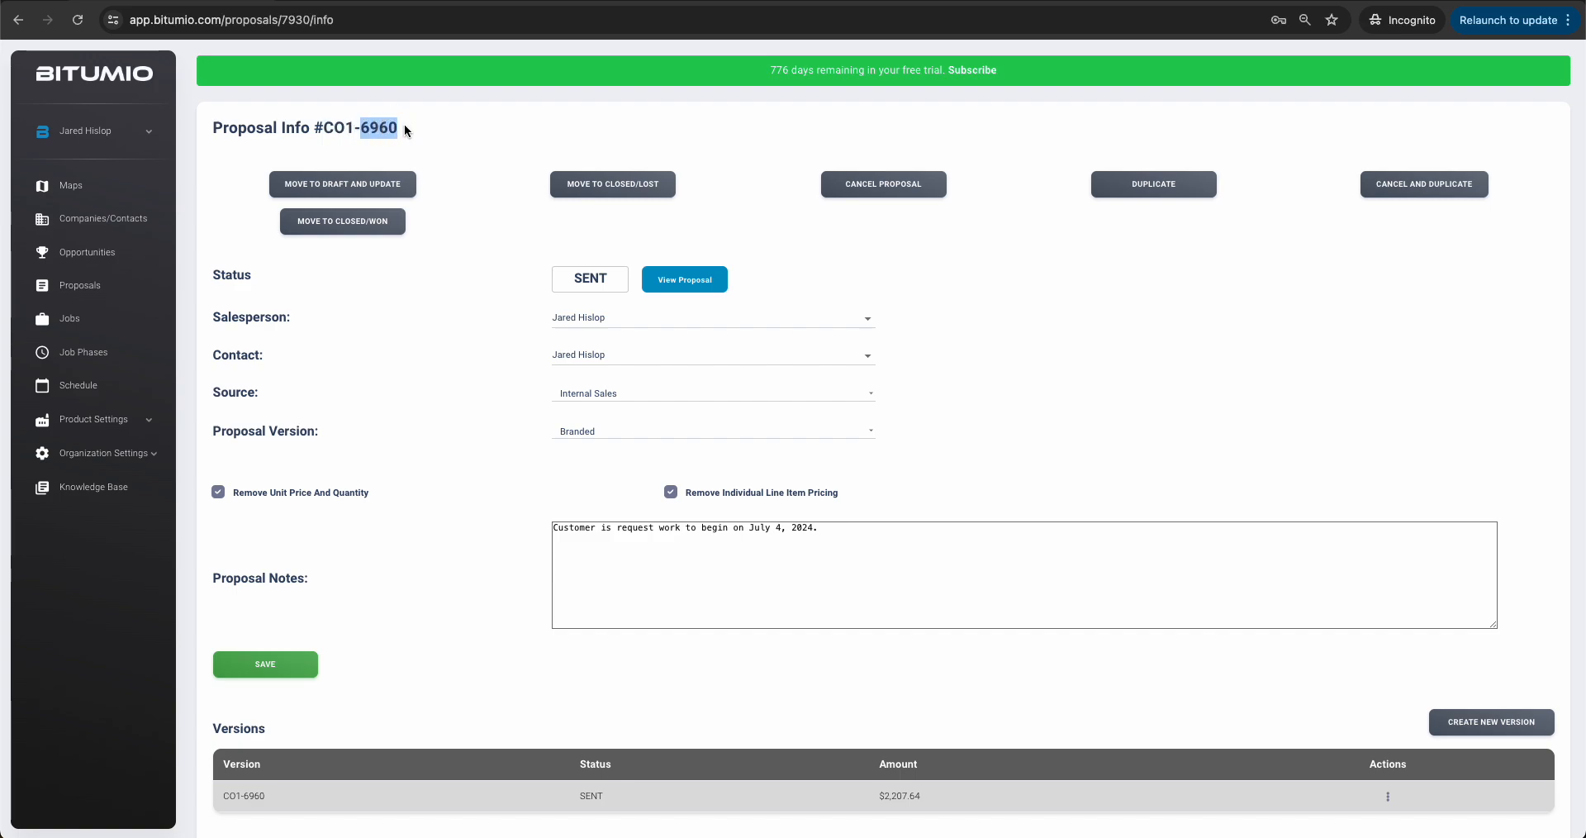
left_click(434, 128)
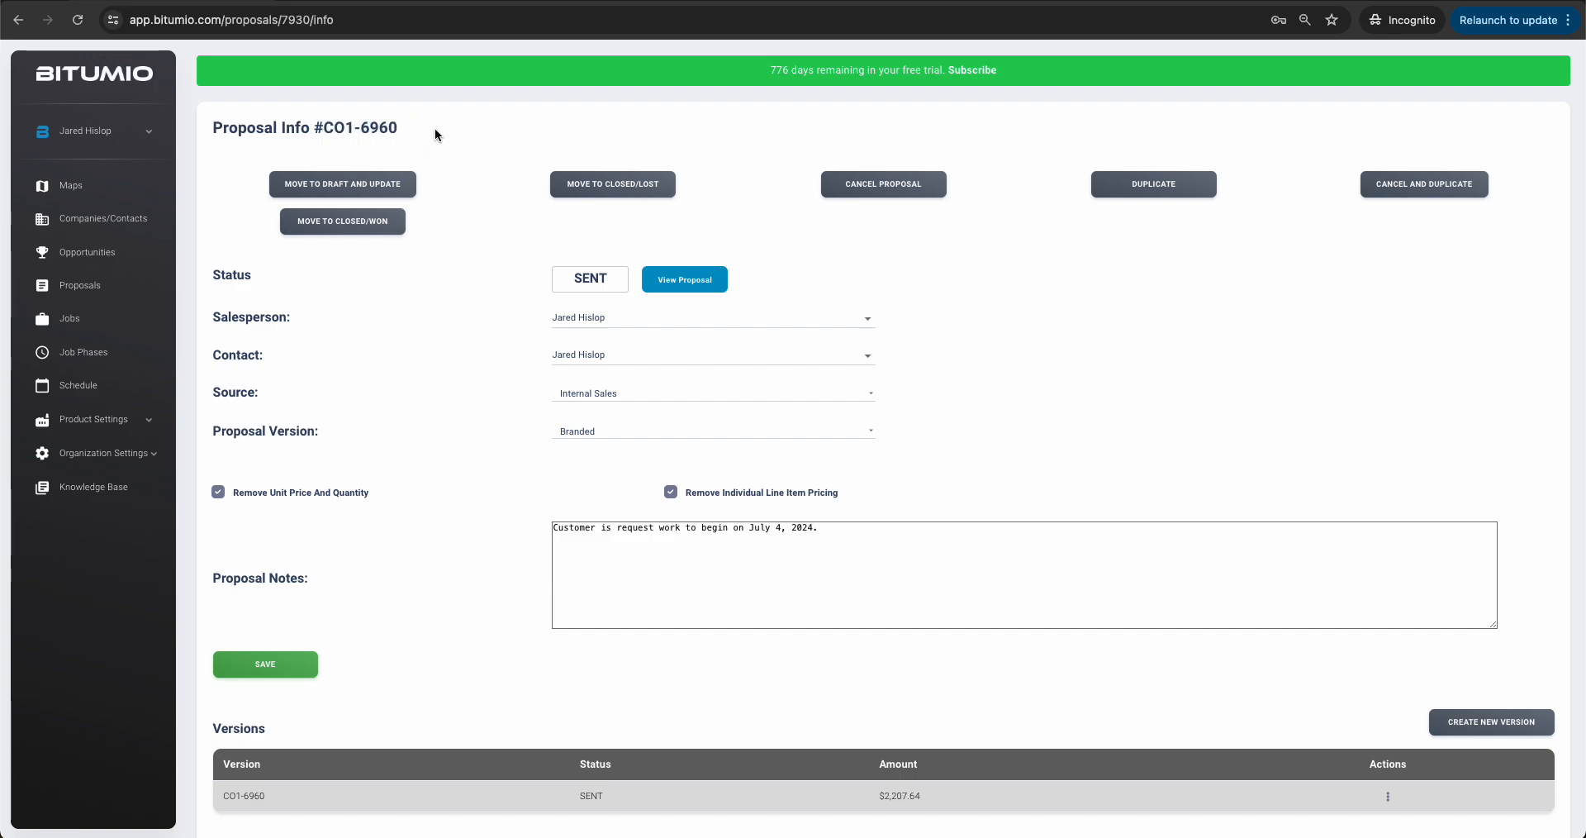
Reopen the Chik fil a - Grade and Pave job and compare its change order ID with the job number
left_click(81, 322)
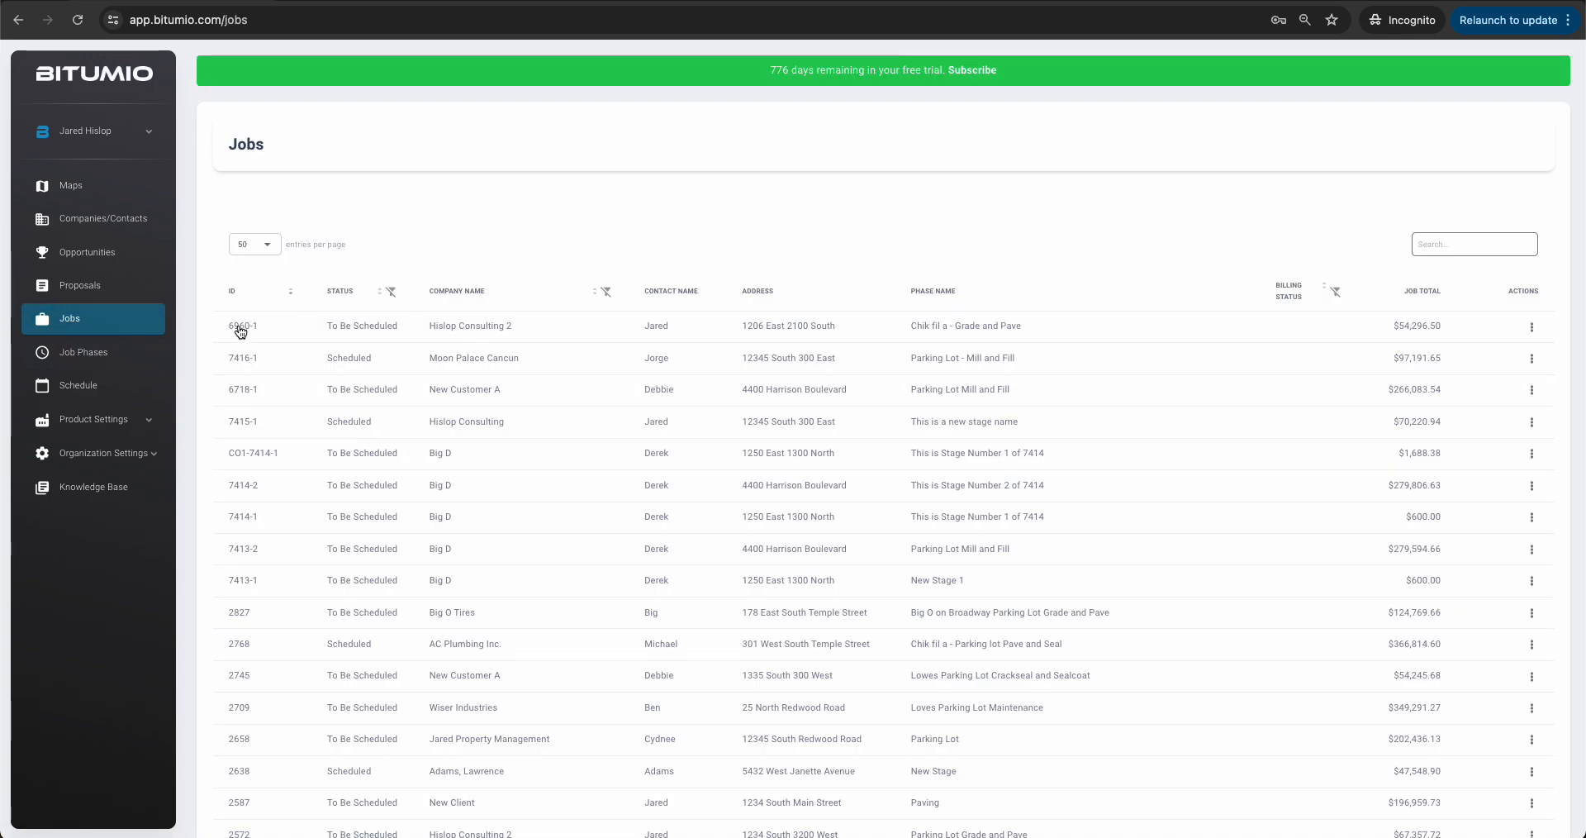
left_click(241, 332)
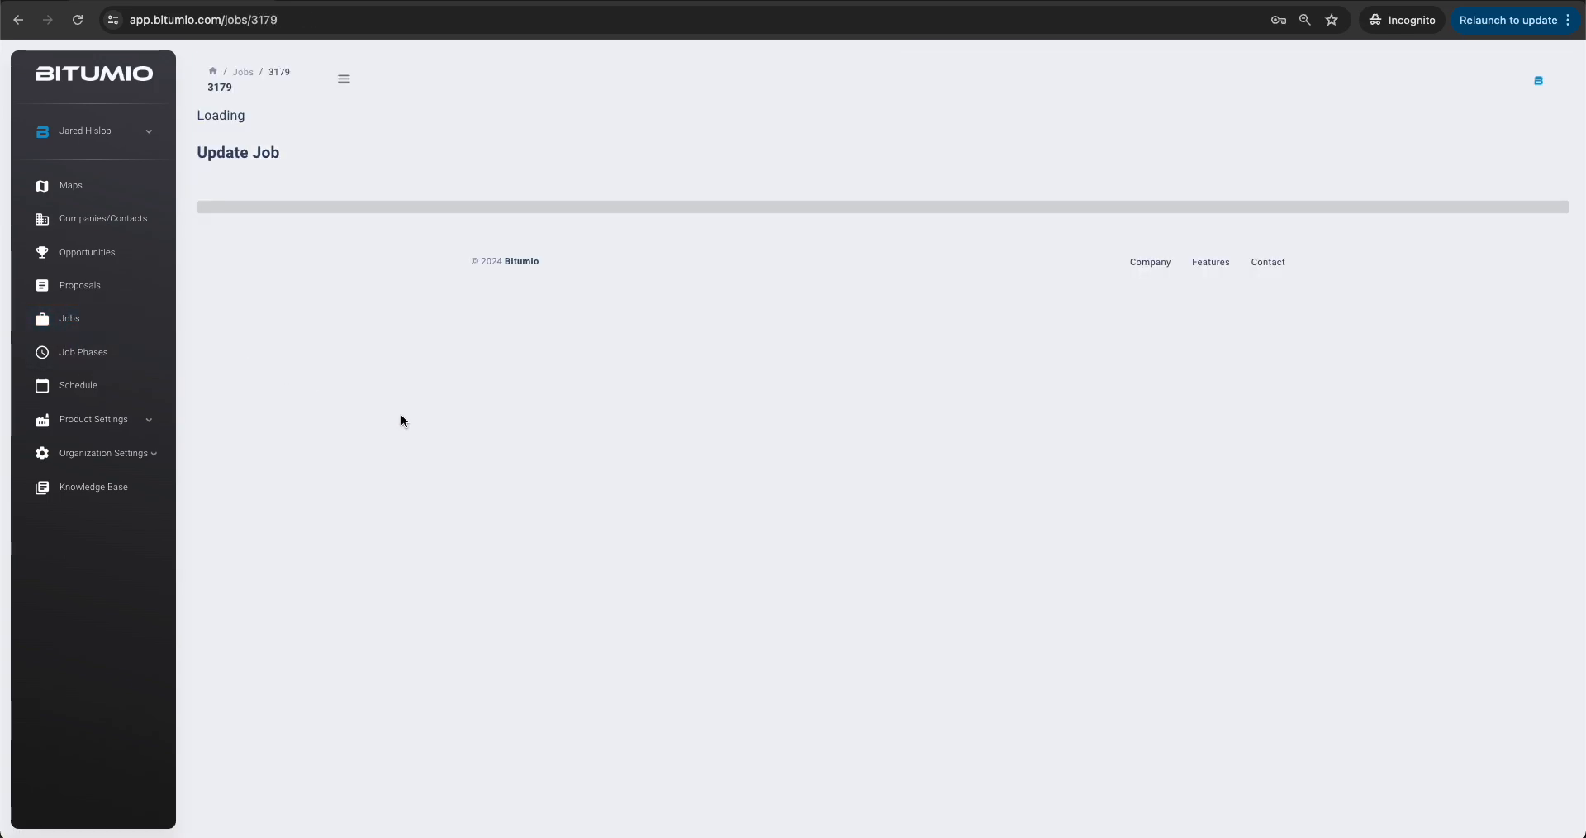
scroll(821, 475, "down", 4)
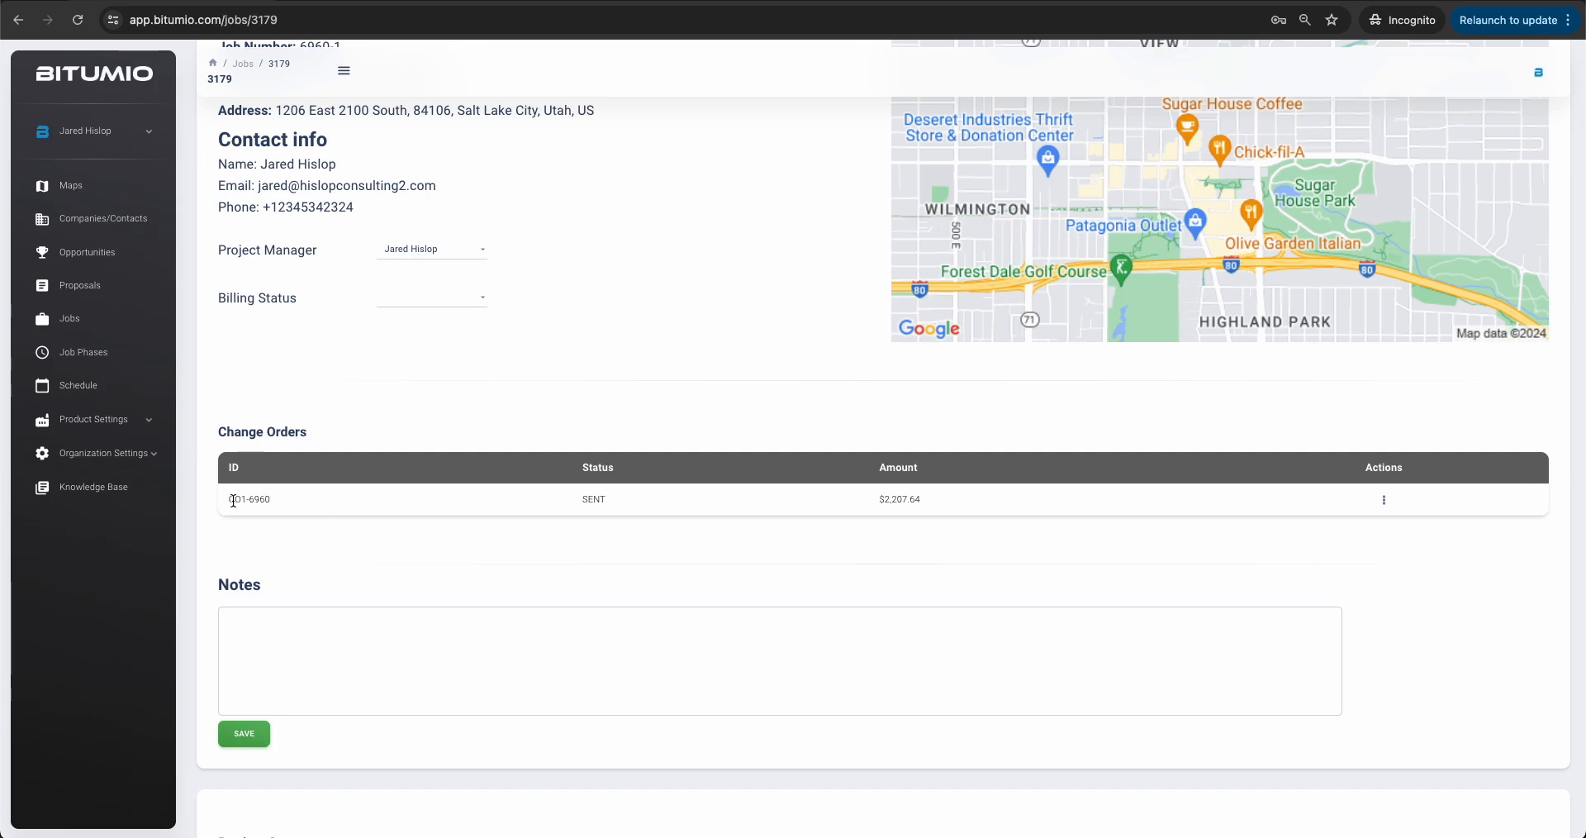
left_click_drag(229, 499, 273, 502)
scroll(289, 372, "up", 5)
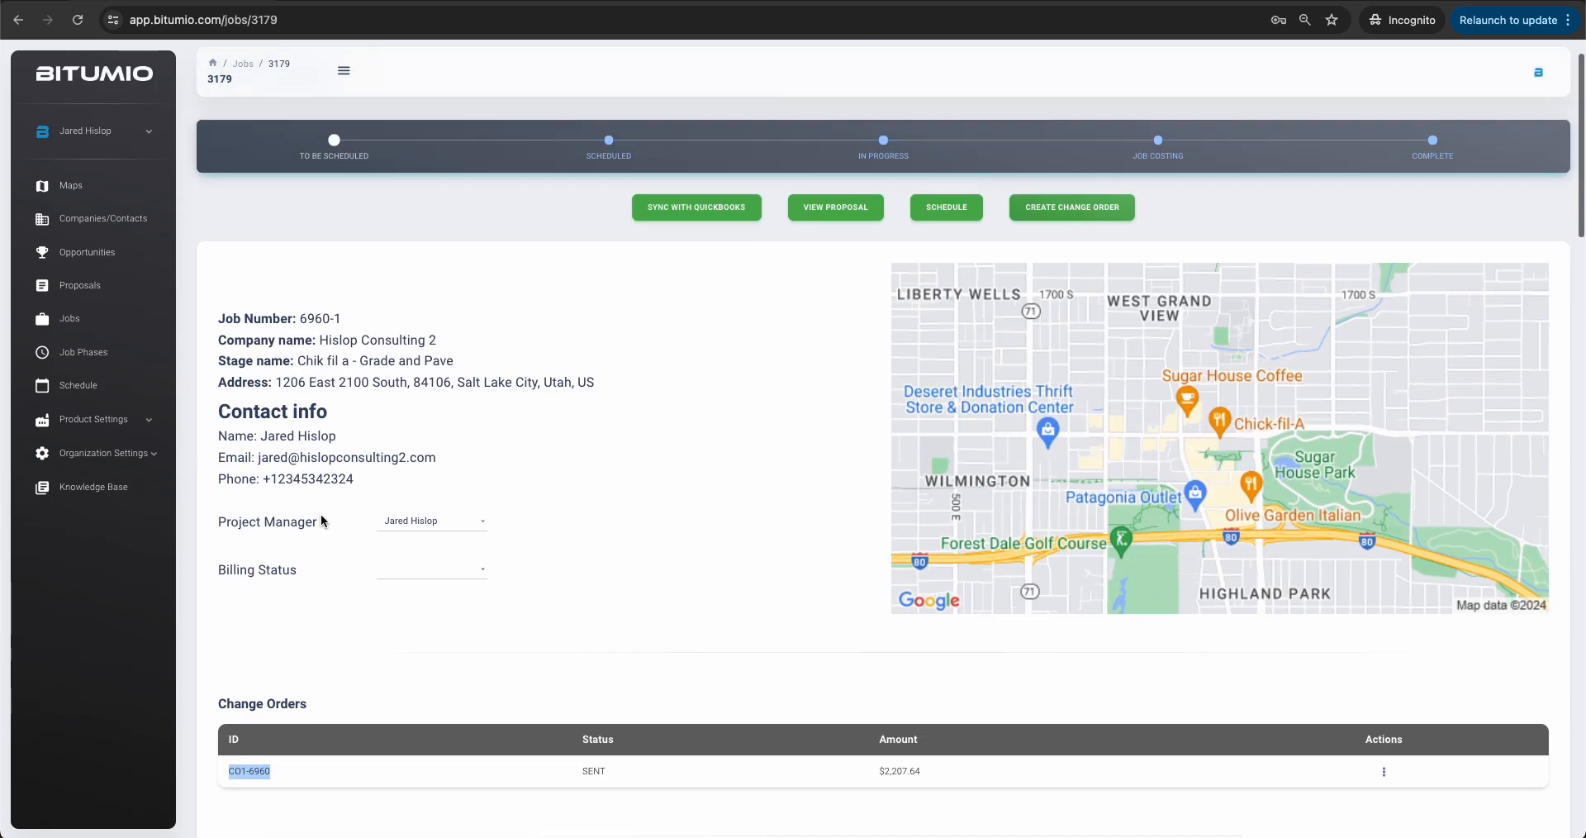
mouse_move(298, 127)
left_mouse_down()
mouse_move(350, 129)
mouse_move(324, 129)
left_mouse_up()
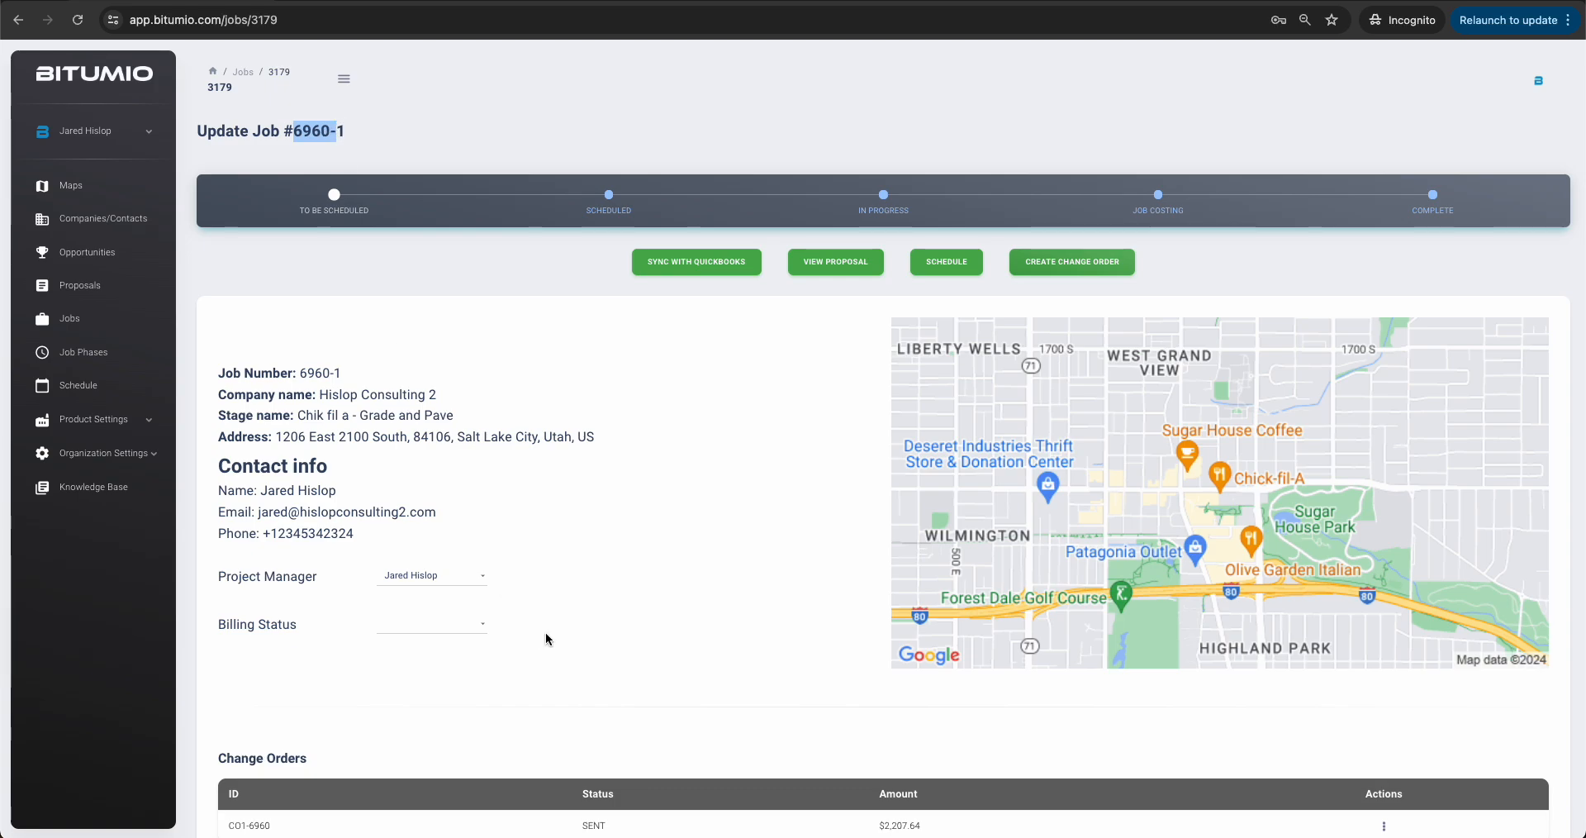
Check which actions are available for the change order listed on the job
scroll(659, 657, "down", 4)
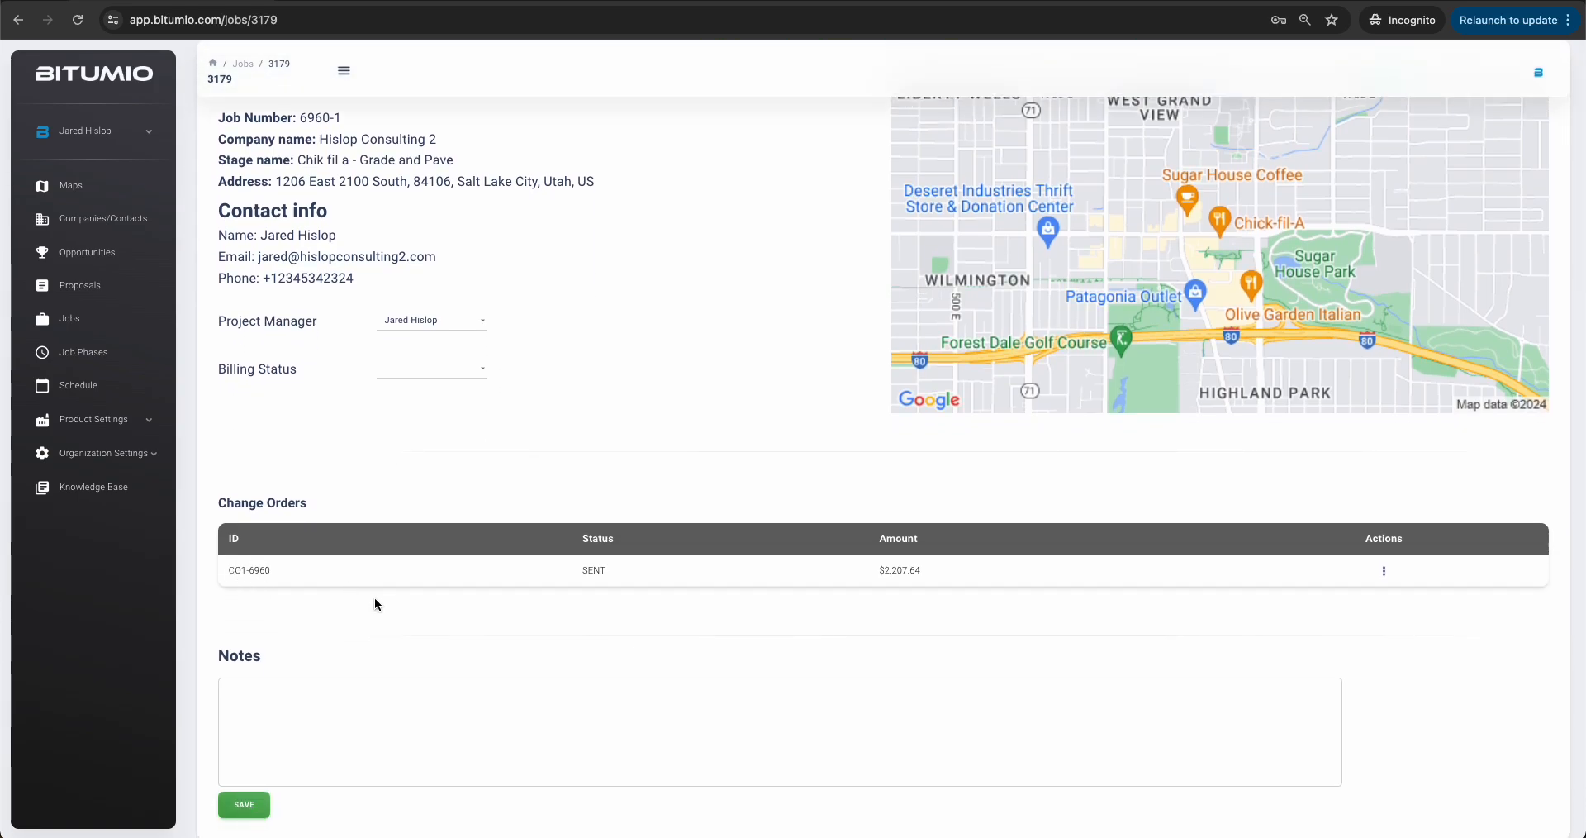
left_click(1384, 570)
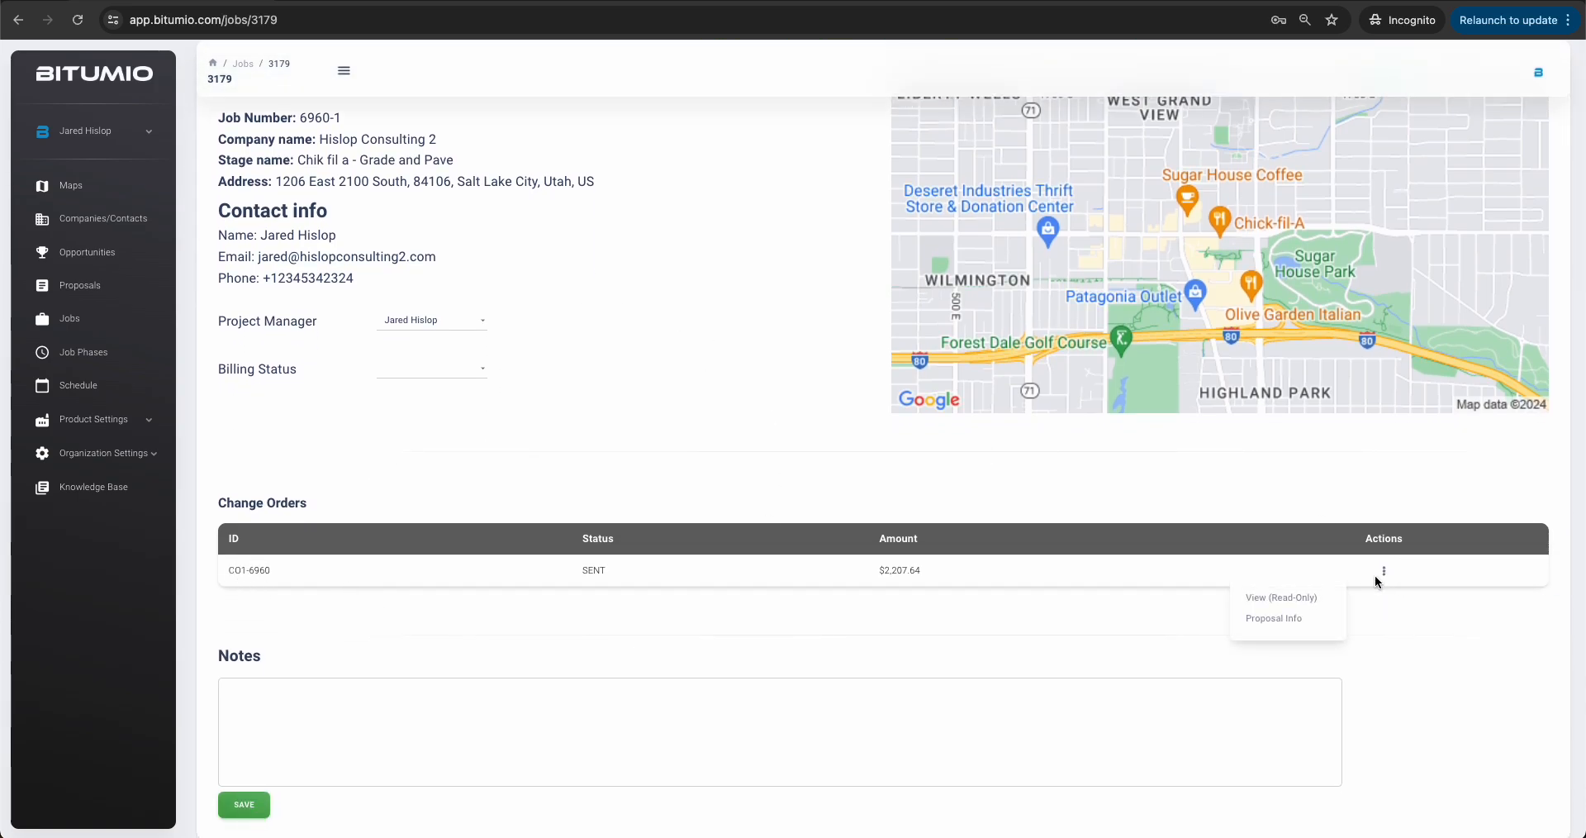
left_click(924, 648)
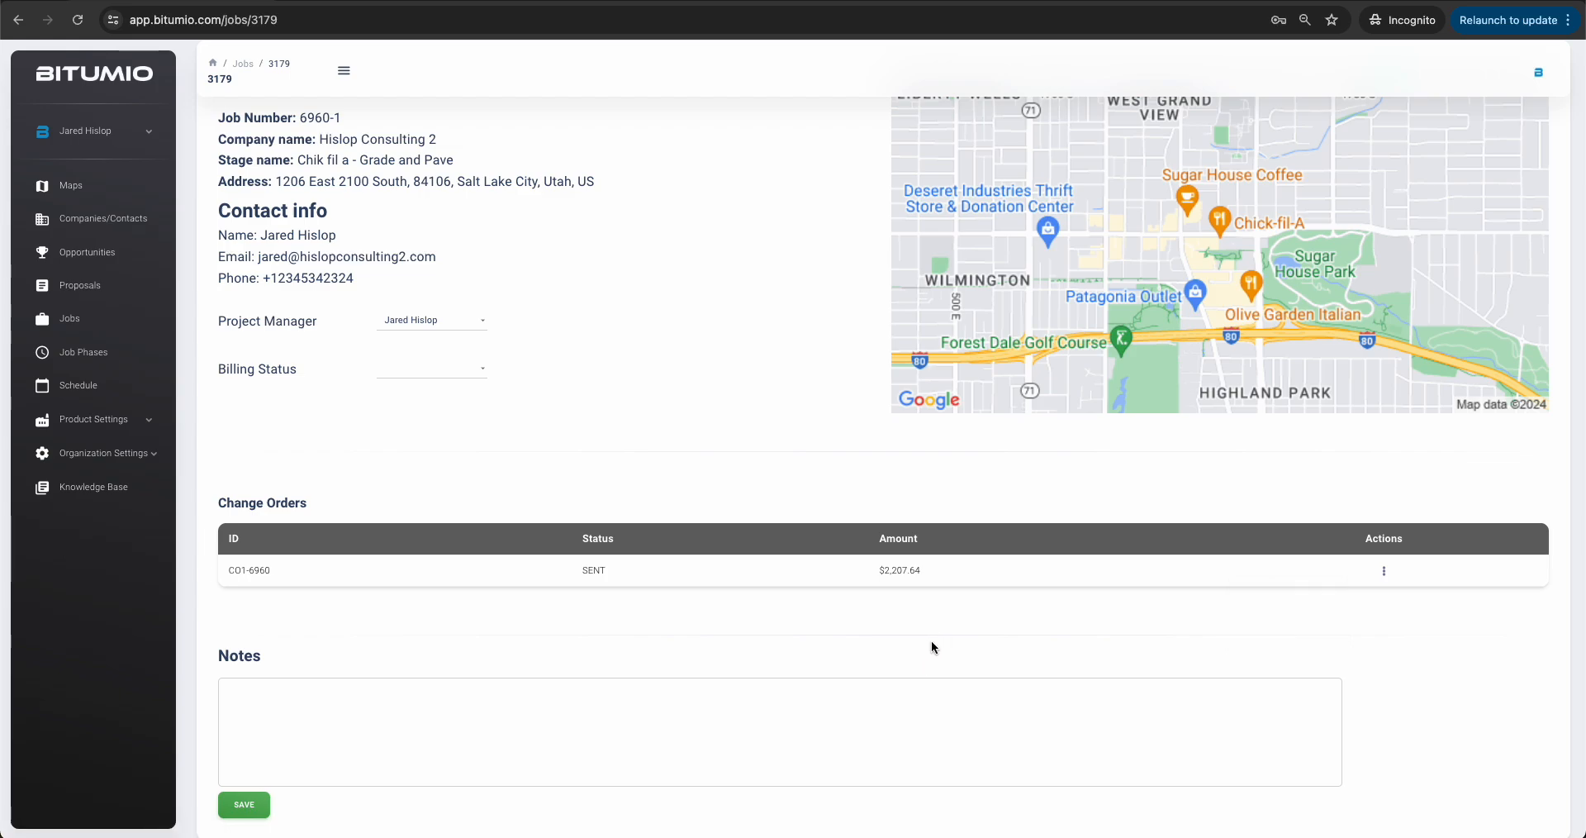
scroll(932, 647, "up", 3)
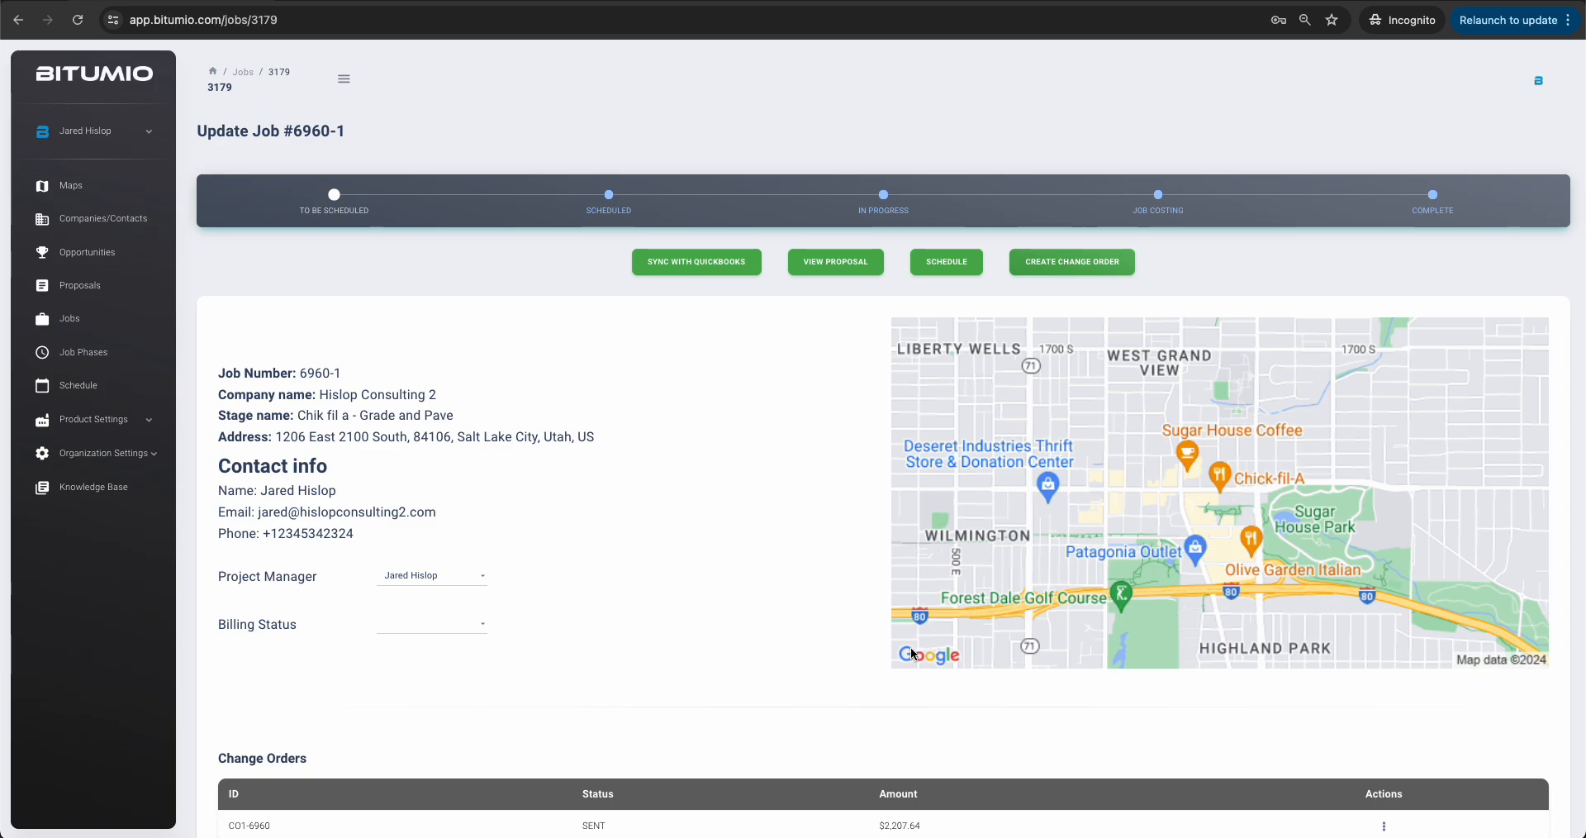
scroll(702, 576, "down", 1)
scroll(707, 577, "up", 1)
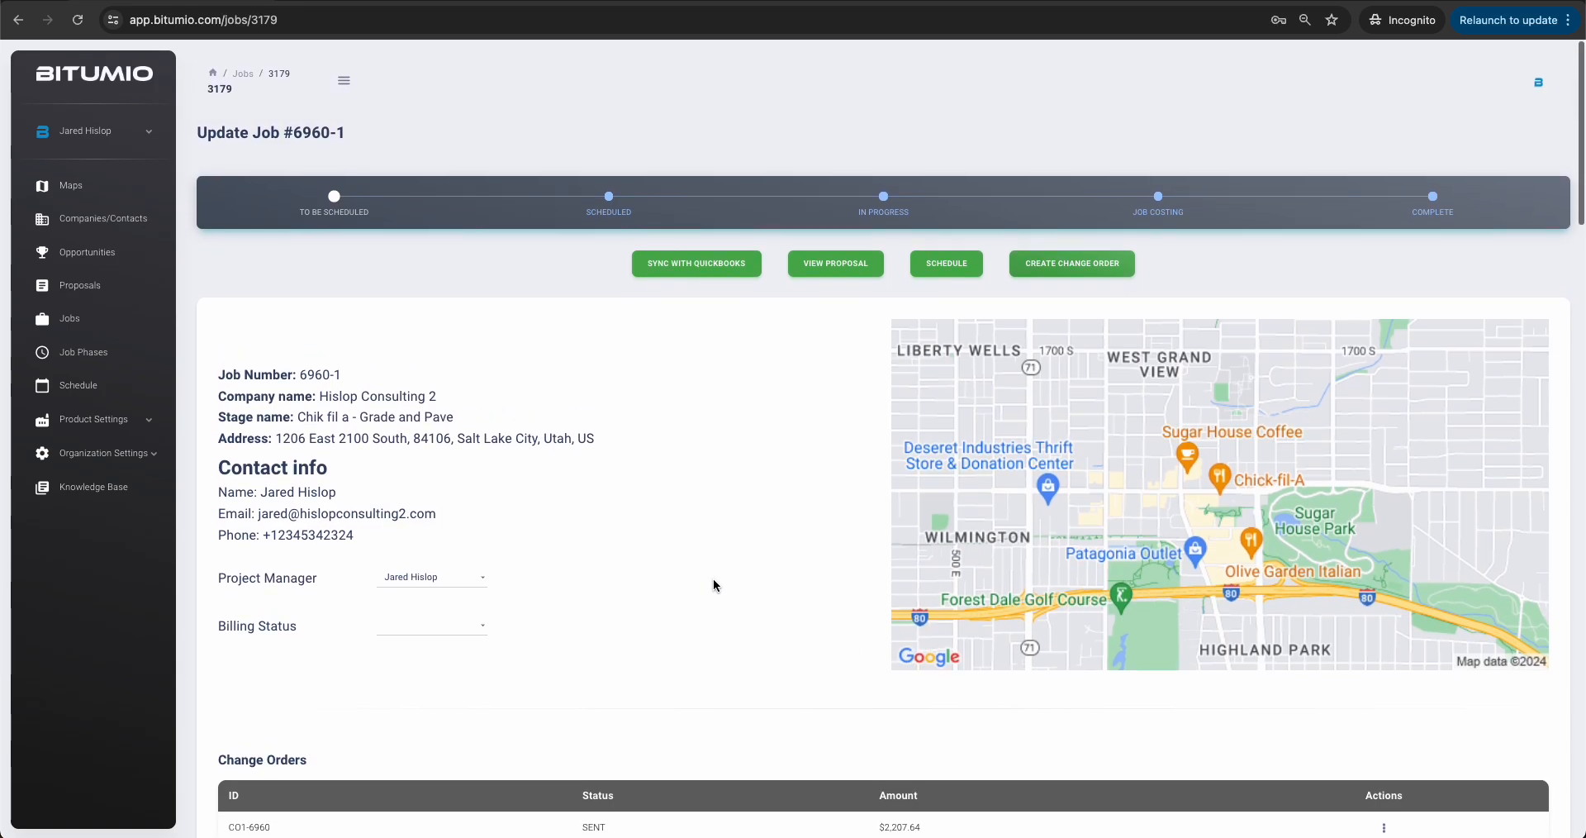
Open the info page of the won proposal 6960.2 and review its change order entry below the versions
left_click(75, 287)
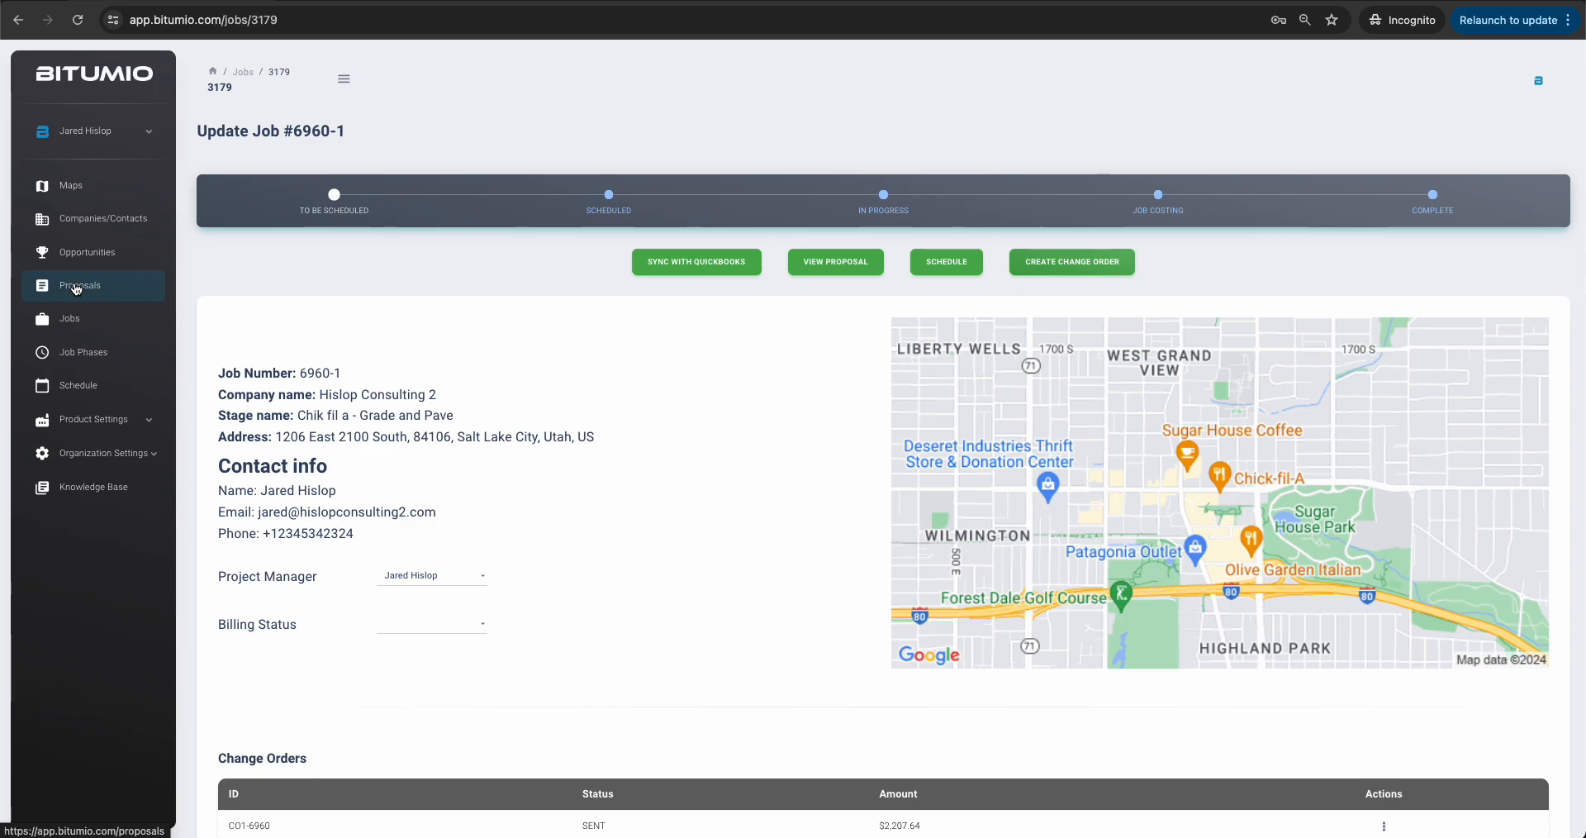
left_click(246, 338)
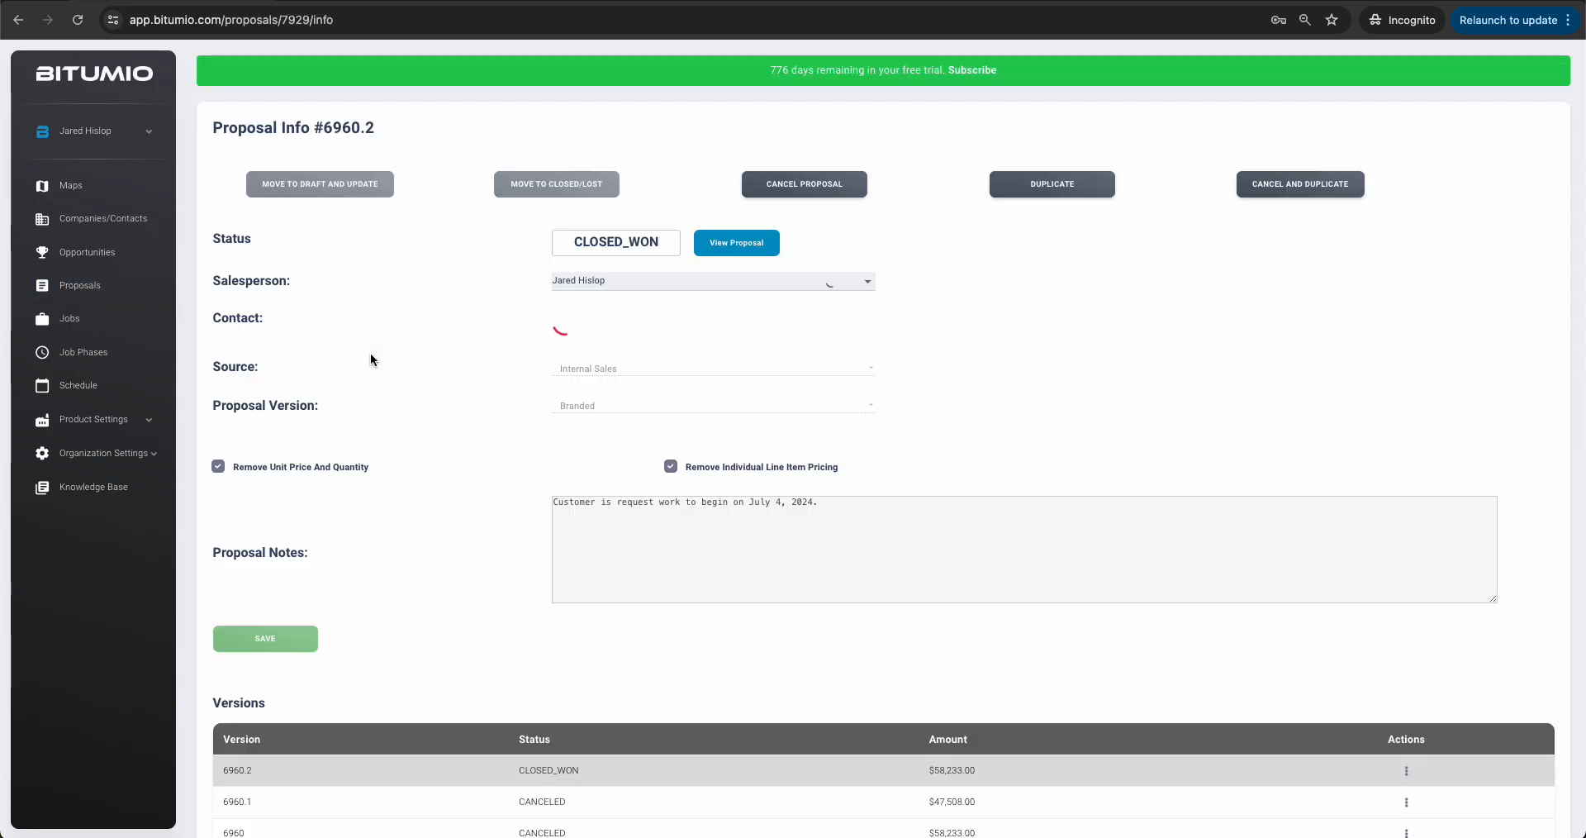
scroll(447, 374, "down", 5)
left_click_drag(225, 529, 289, 536)
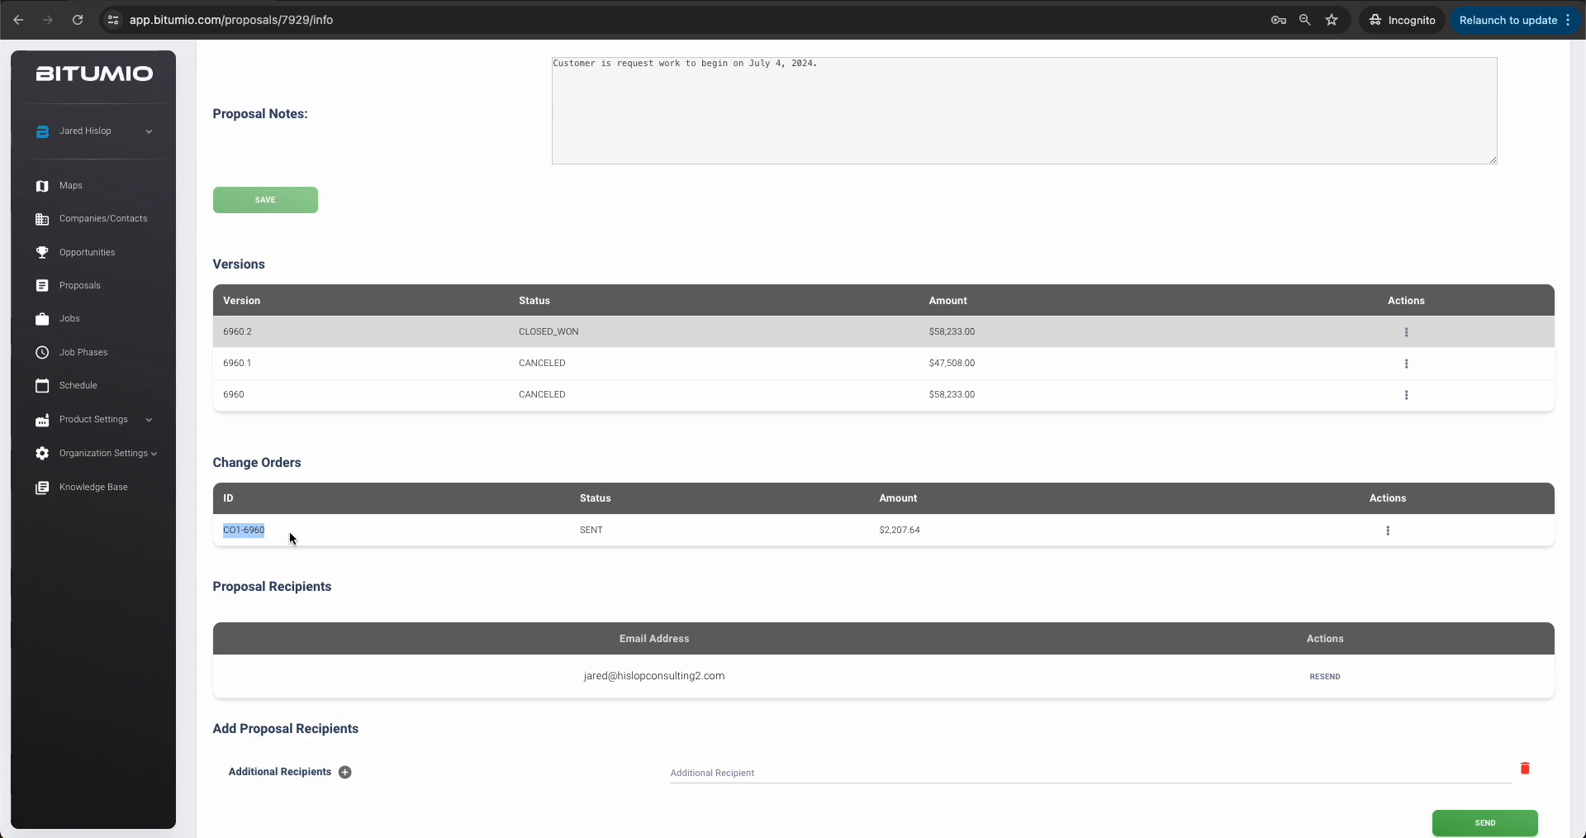
left_click(811, 577)
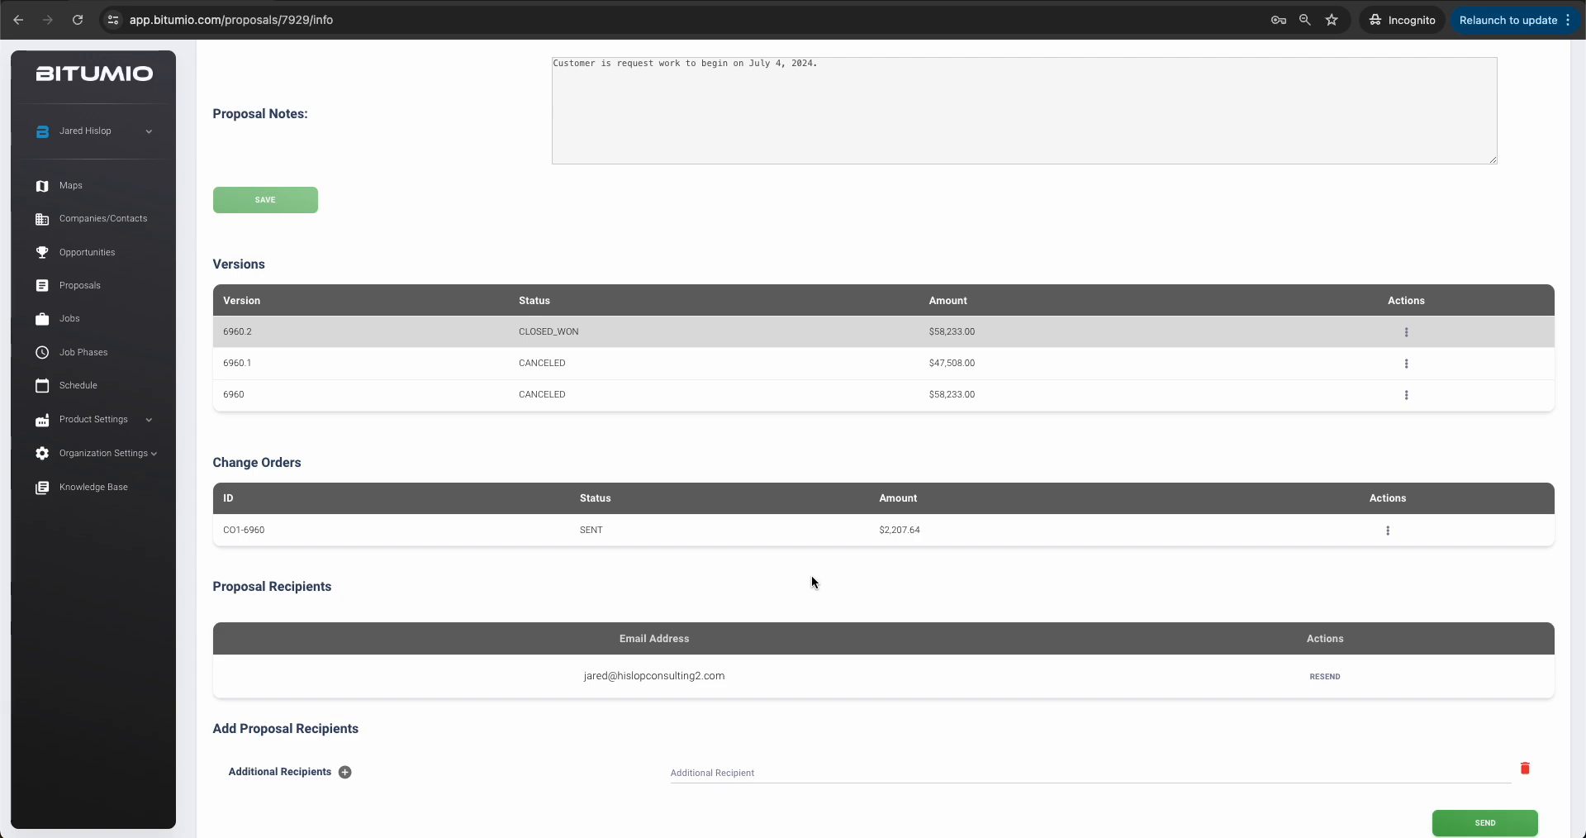